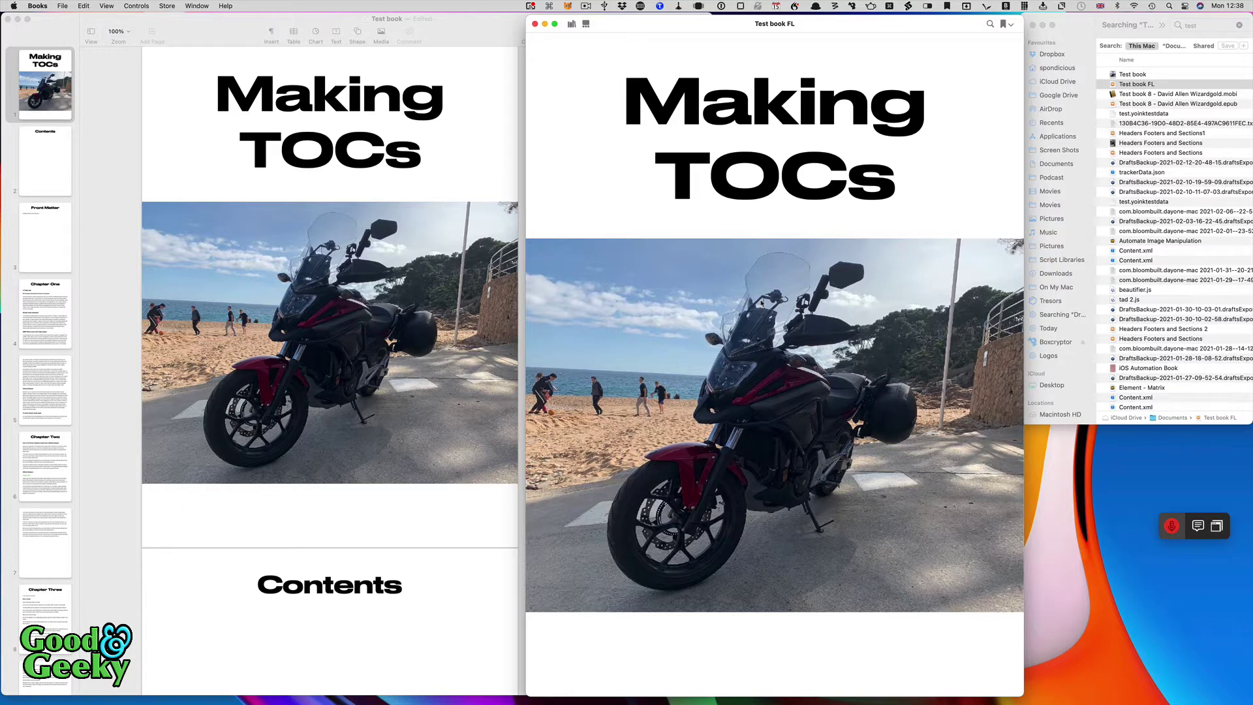
# Step: Page through the book preview from Contents to Chapter One and back to Contents
pyautogui.press('Right')
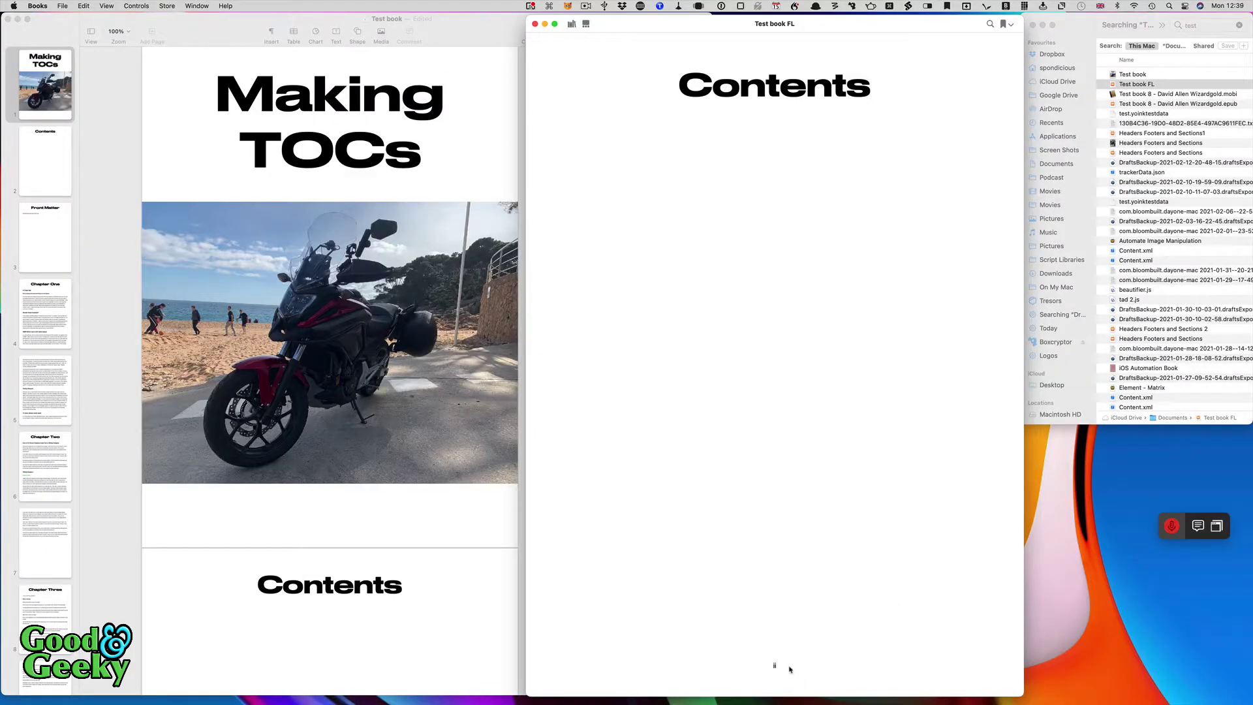
pyautogui.press('Right')
pyautogui.press('Right')
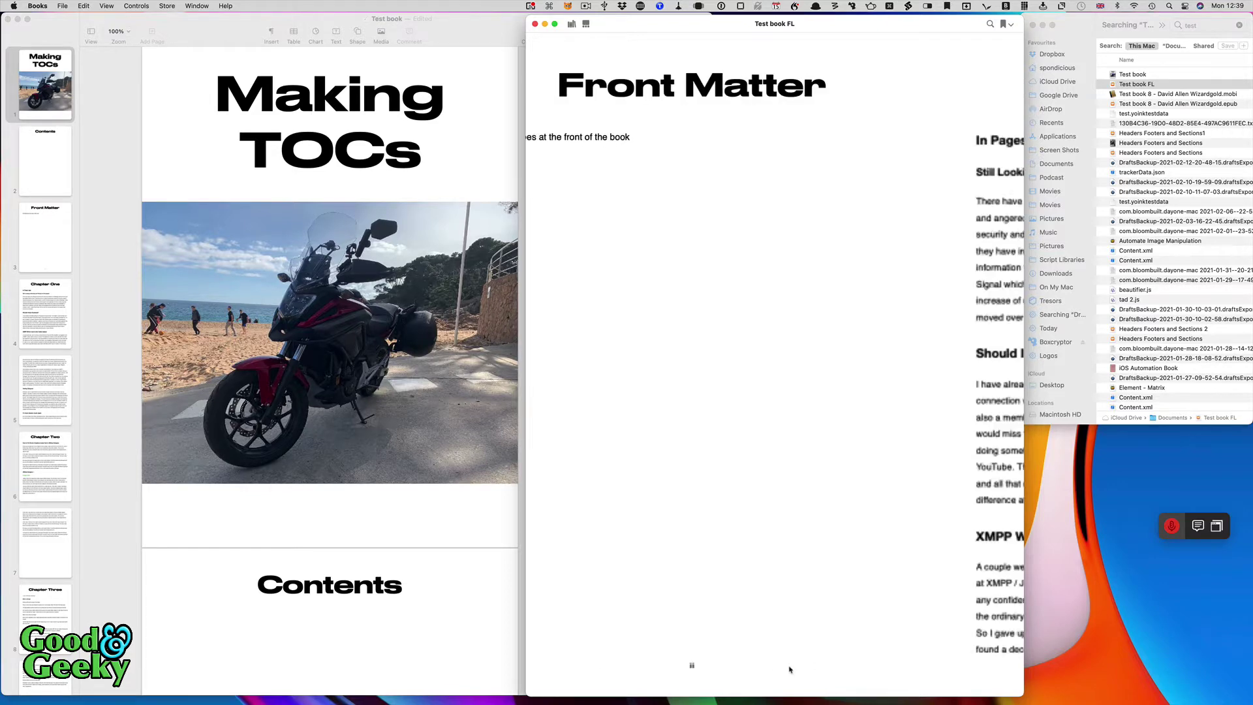
pyautogui.press('Right')
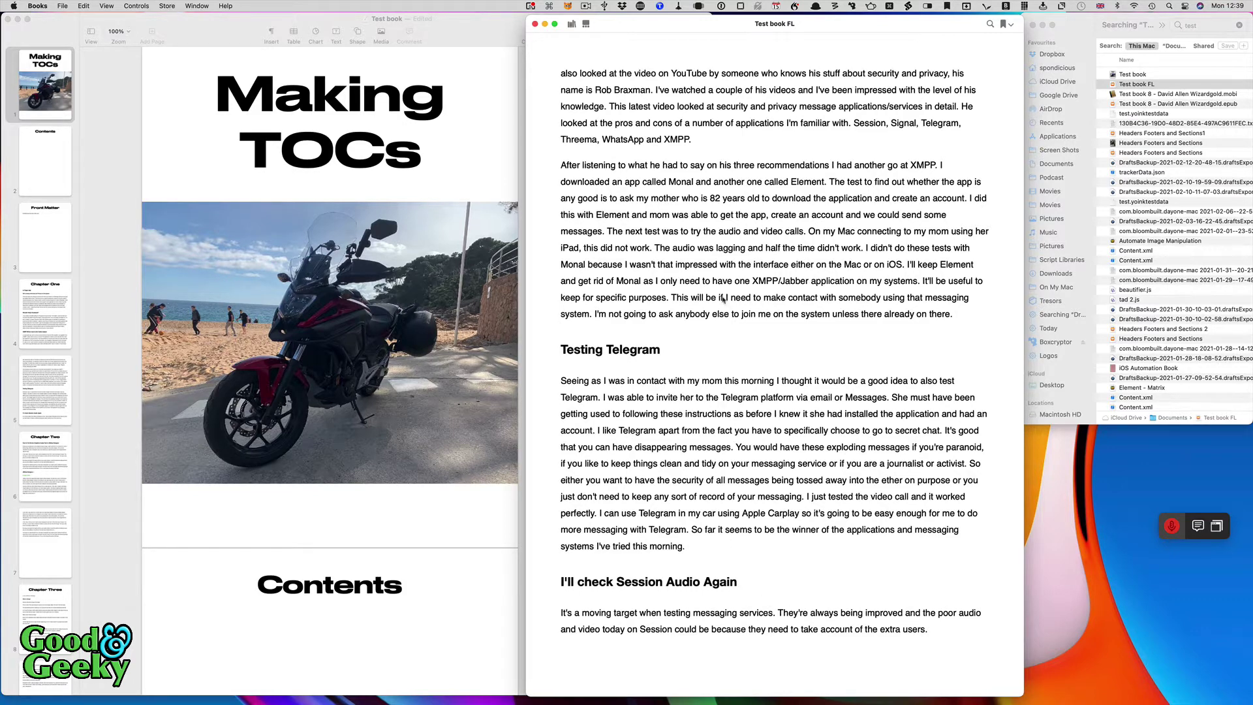
pyautogui.press('Left')
pyautogui.press('Left')
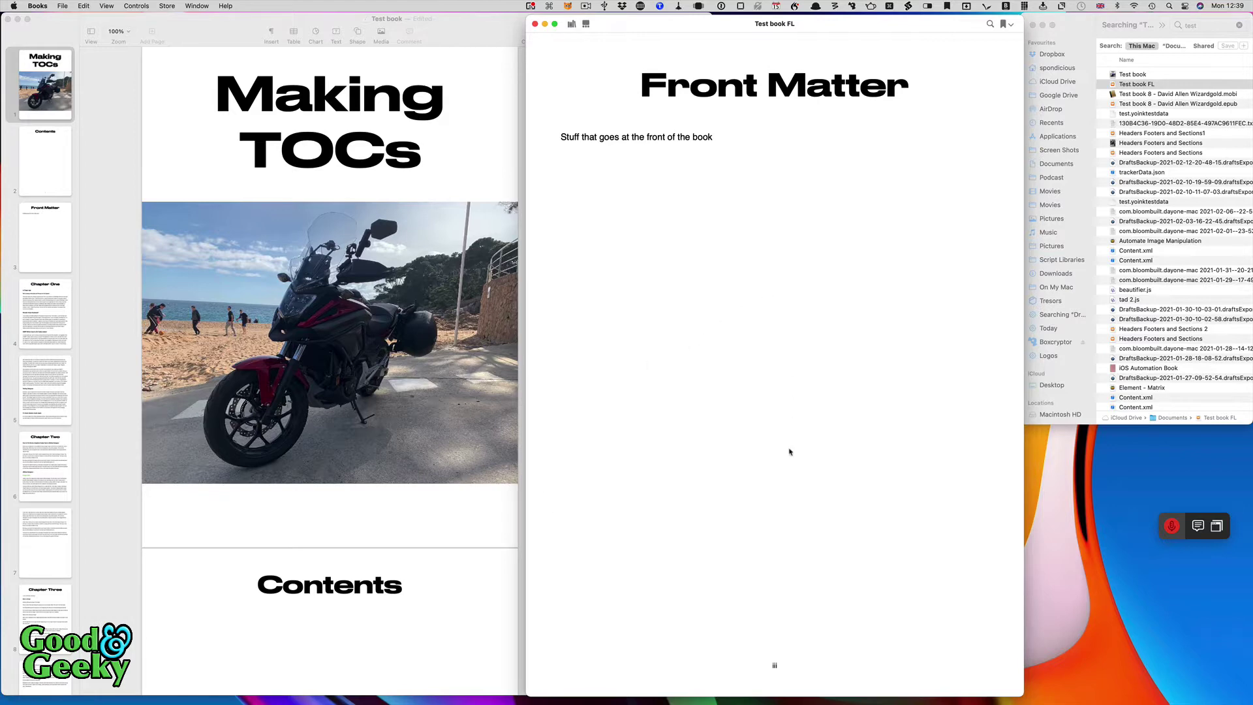
pyautogui.press('Left')
pyautogui.press('Left')
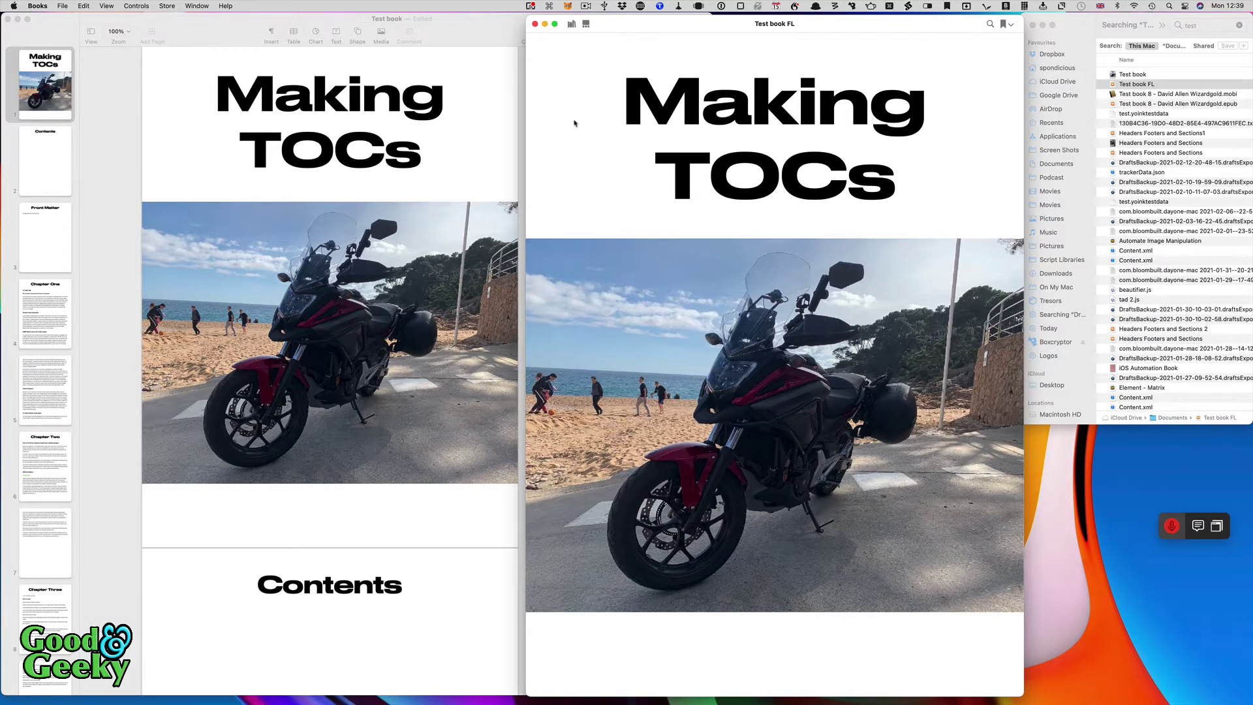
# Step: Close the book preview and return to the Pages document
pyautogui.click(534, 24)
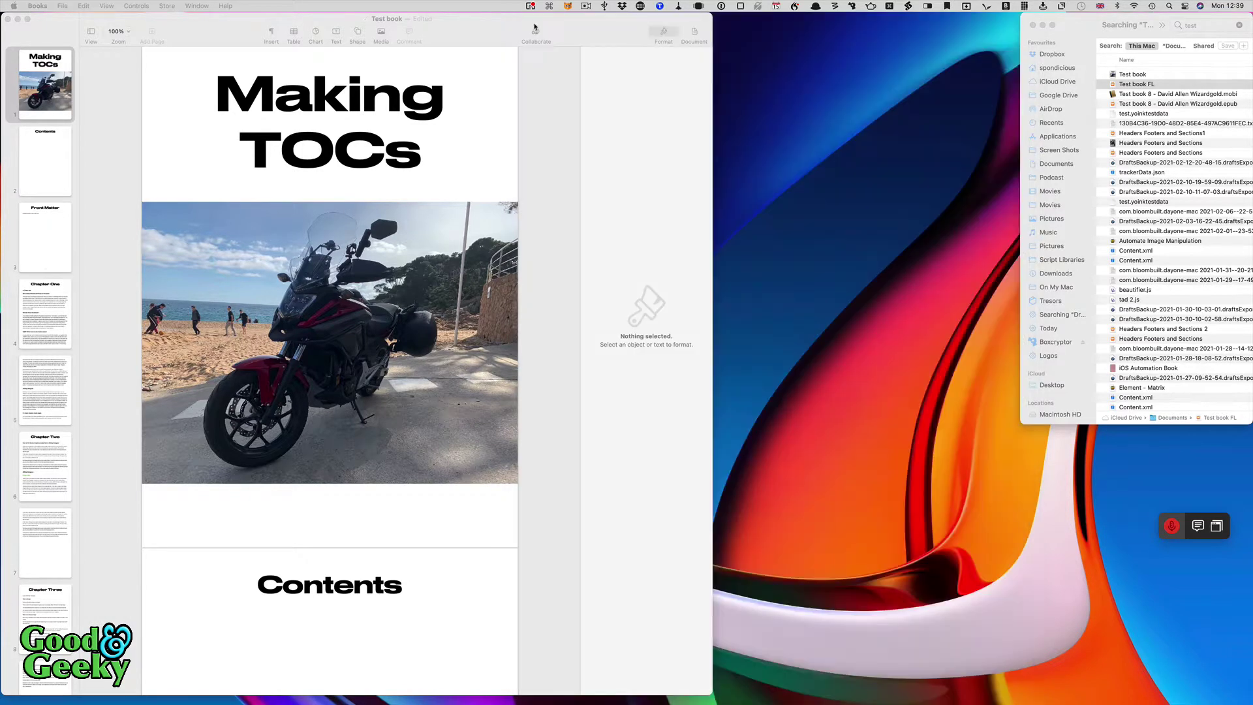
pyautogui.click(444, 14)
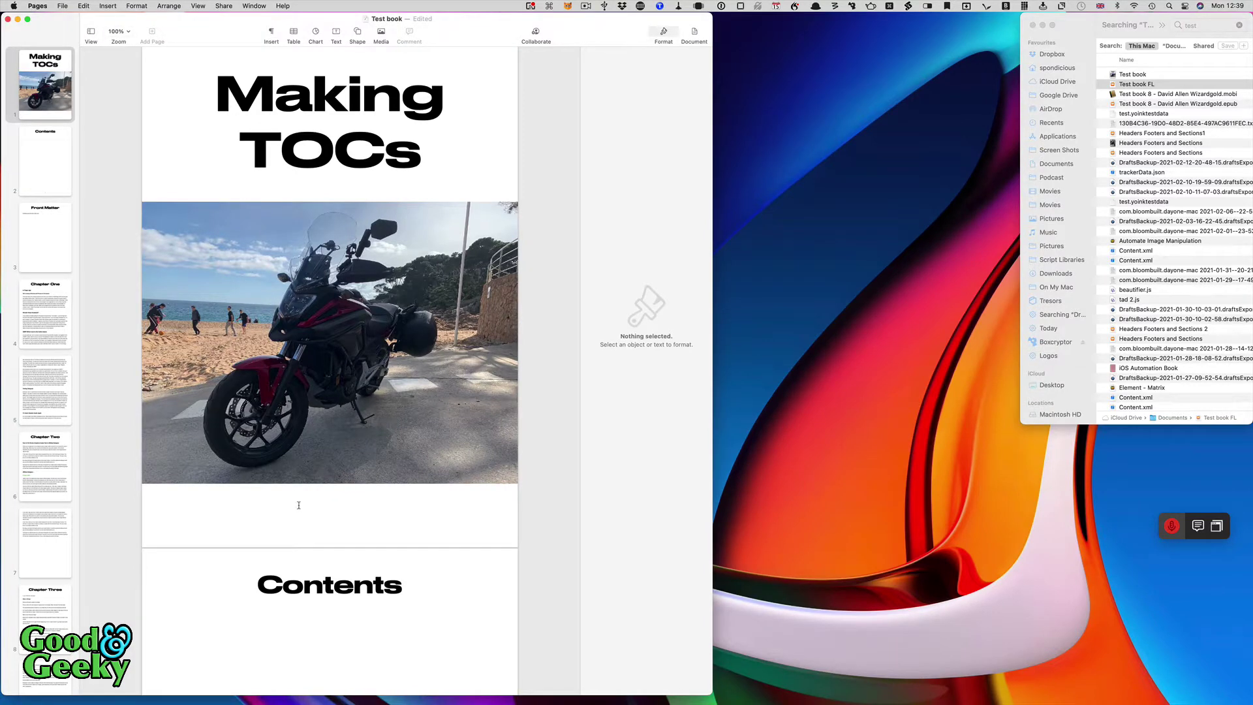
pyautogui.scroll(-10, 299, 505)
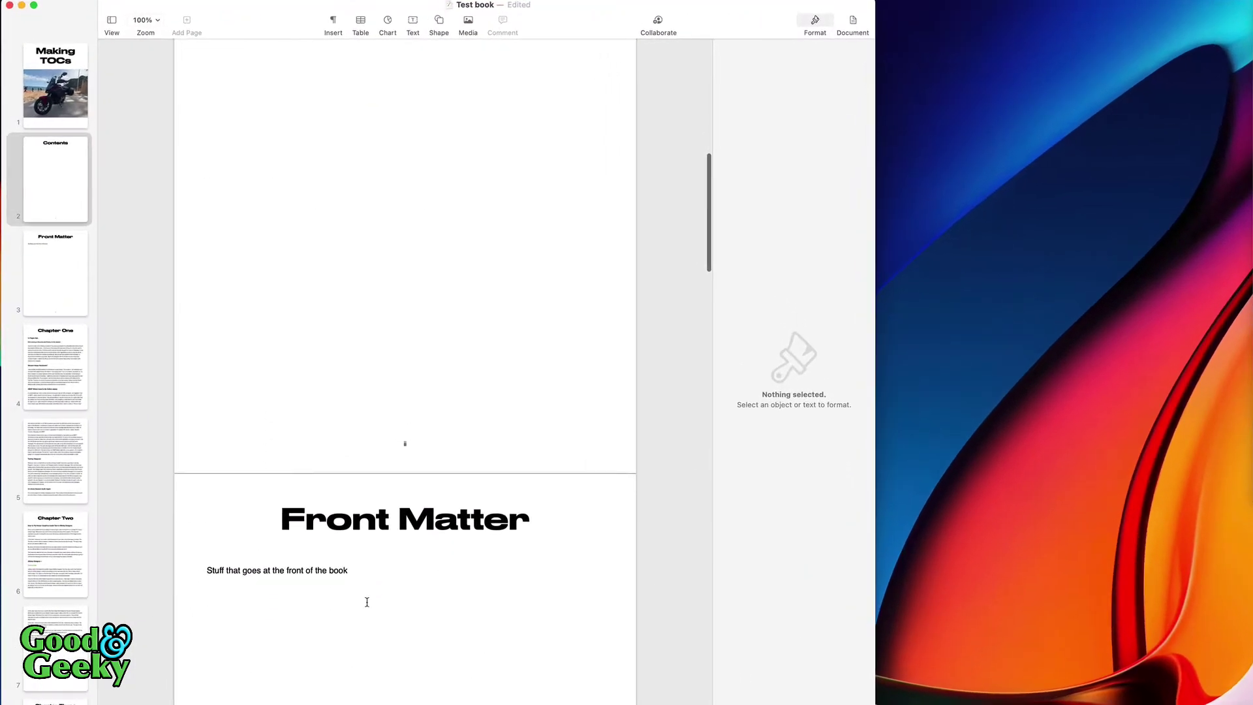
pyautogui.scroll(-8, 367, 602)
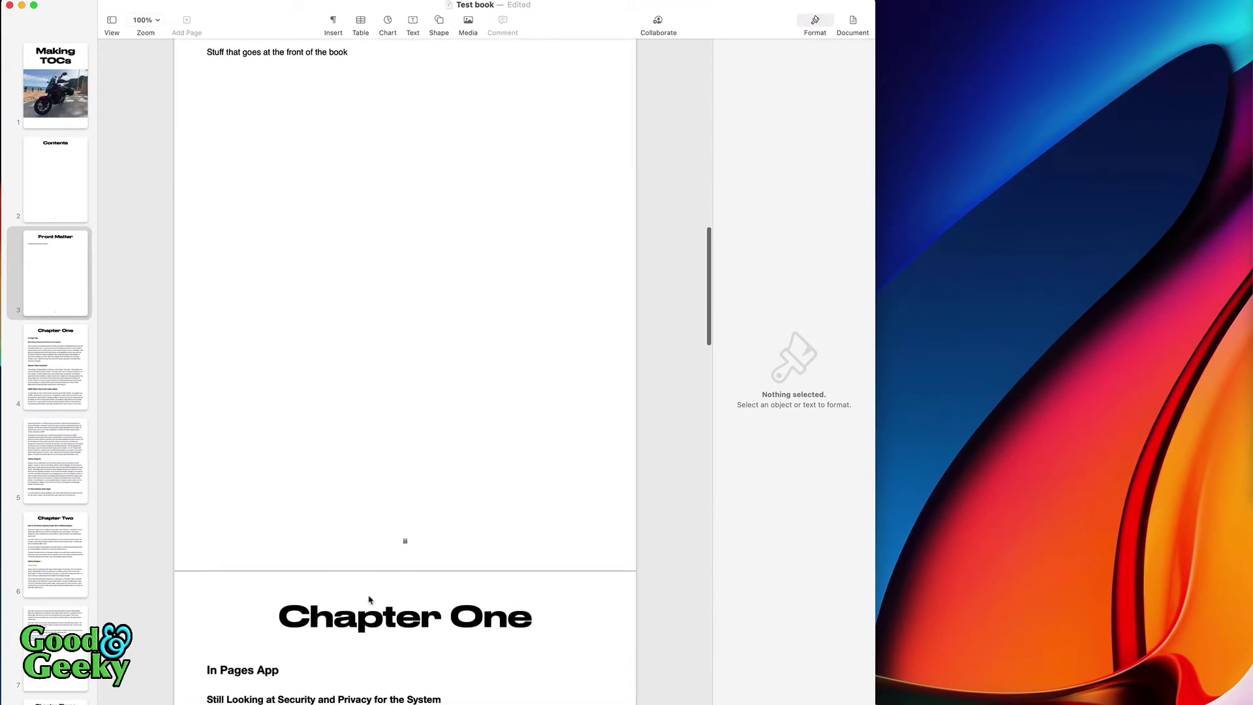
# Step: Colour the Chapter One heading blue, then select the In Pages App heading
pyautogui.click(368, 605)
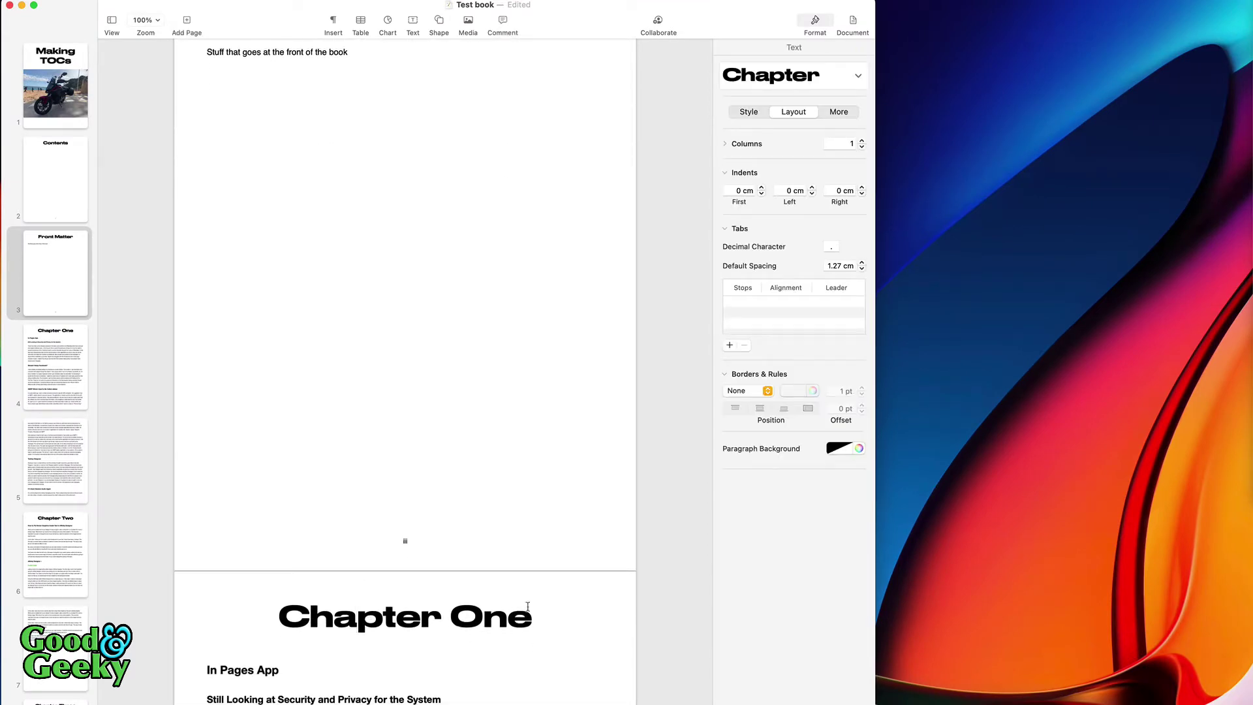
pyautogui.moveTo(532, 617); pyautogui.dragTo(262, 601)
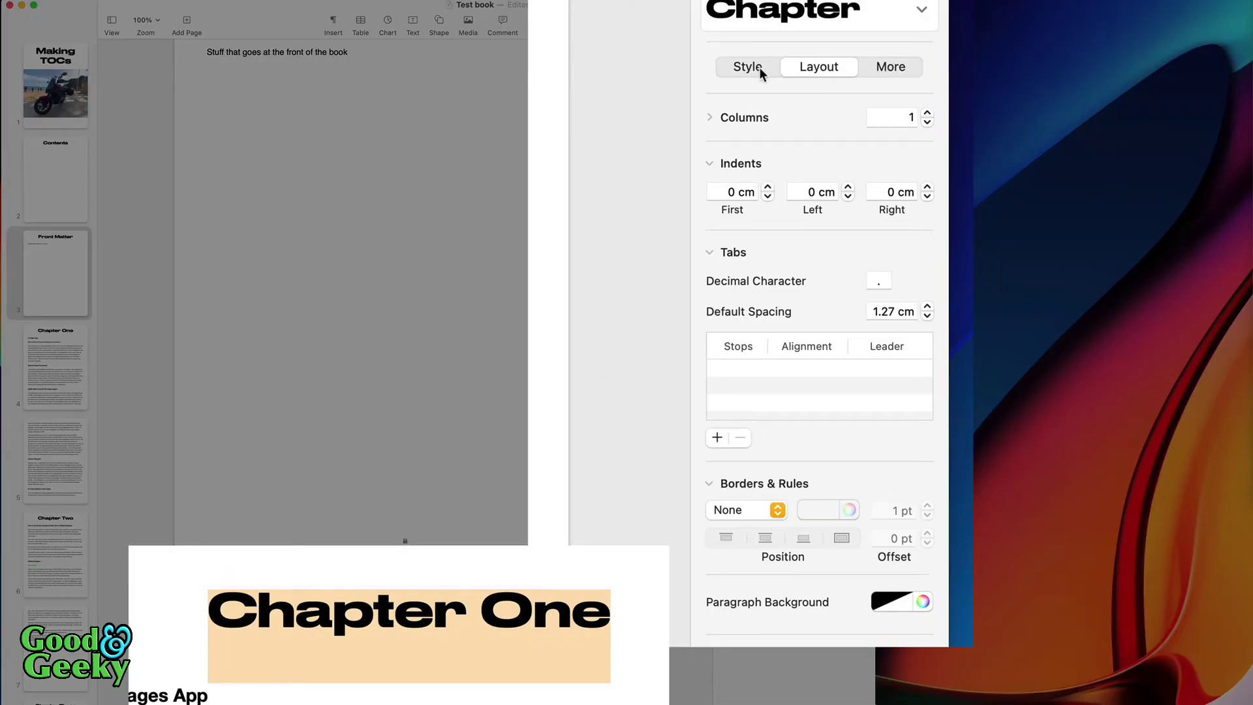
pyautogui.click(759, 68)
pyautogui.click(890, 283)
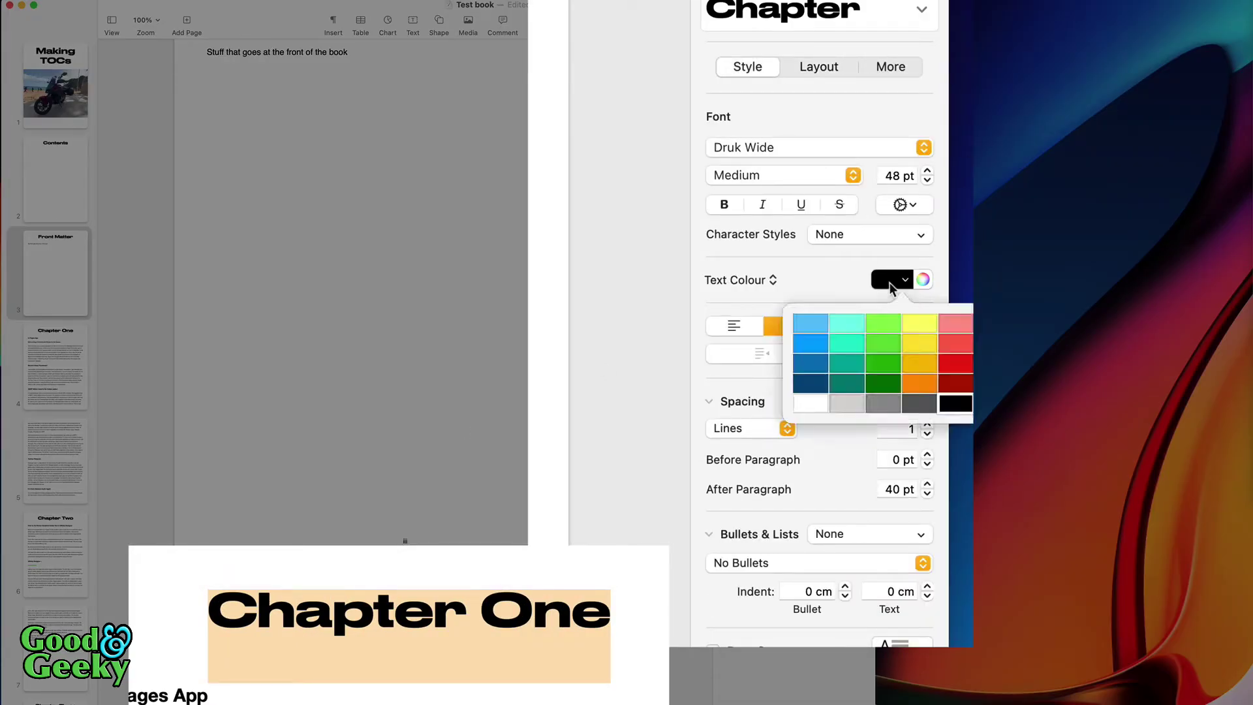
pyautogui.click(810, 363)
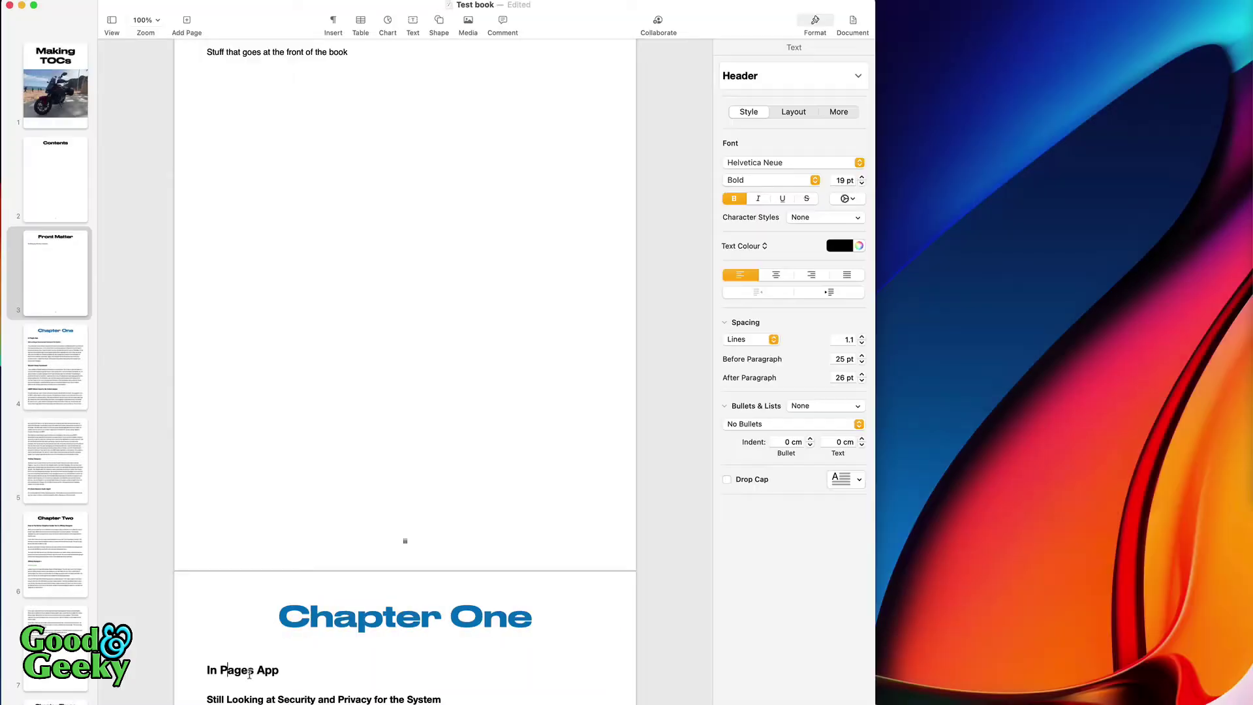
pyautogui.moveTo(280, 670); pyautogui.dragTo(201, 671)
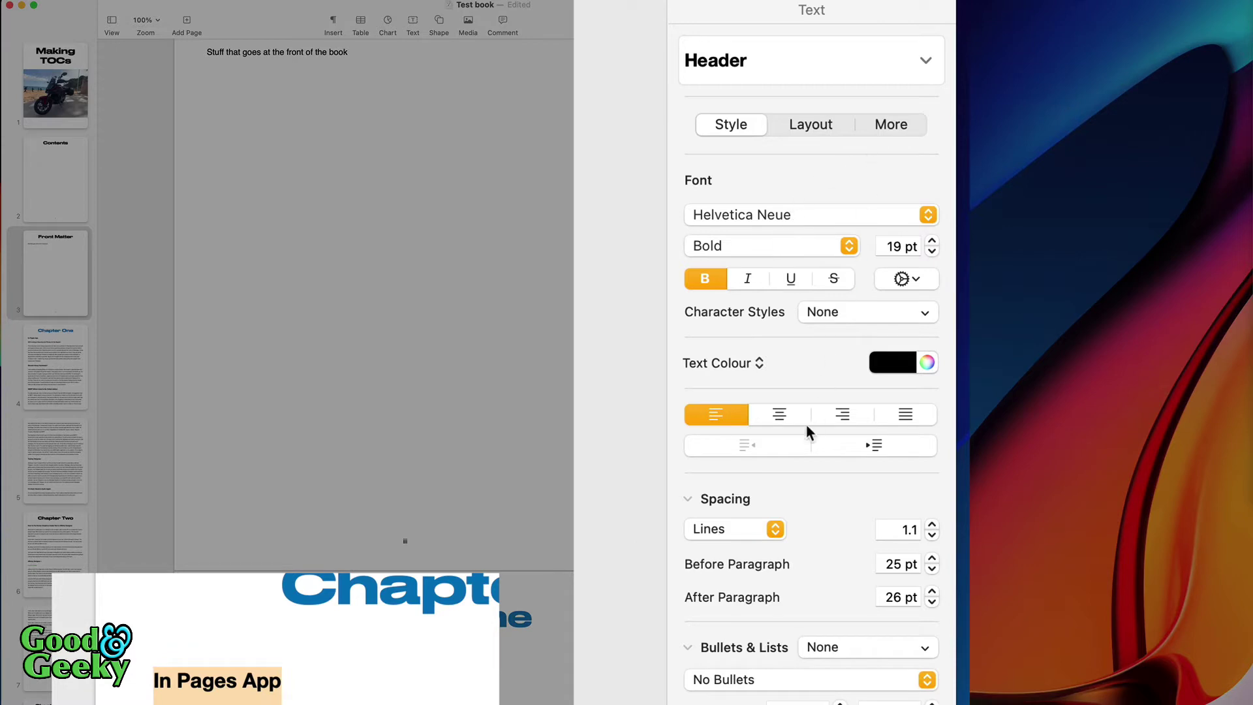
# Step: Colour the In Pages App heading dark red and add a solid 1 pt rule beneath it
pyautogui.click(903, 364)
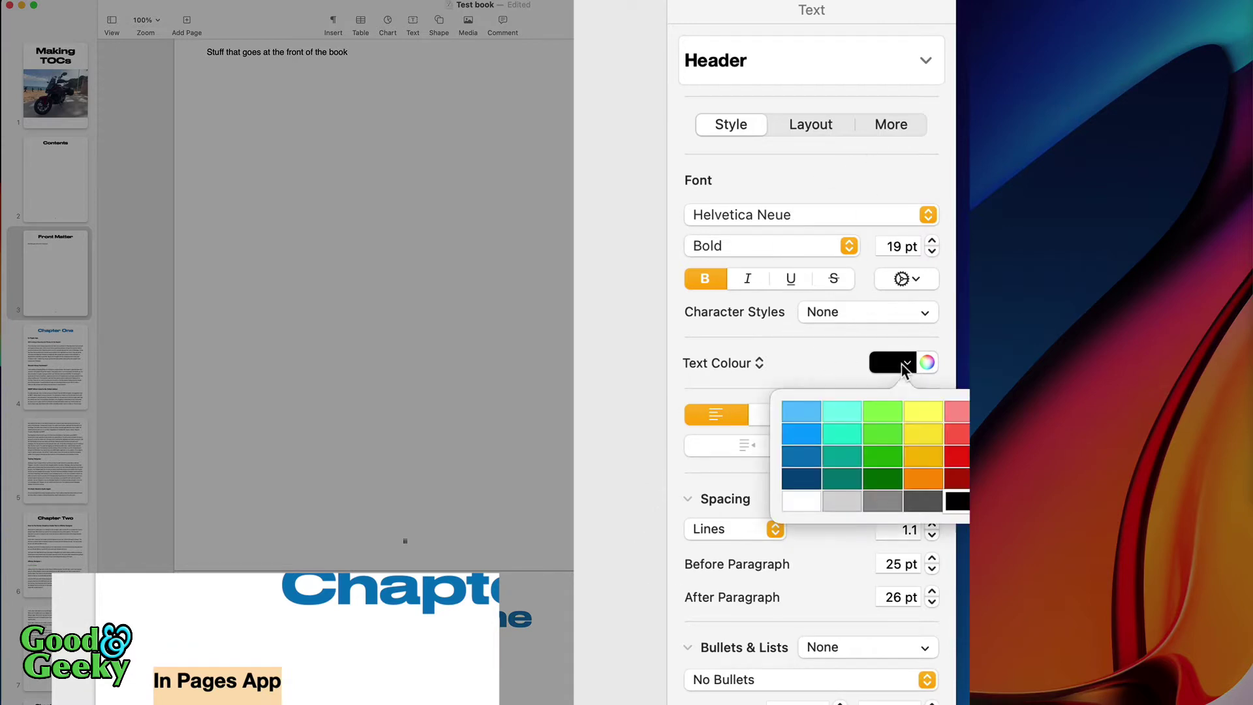
pyautogui.click(960, 480)
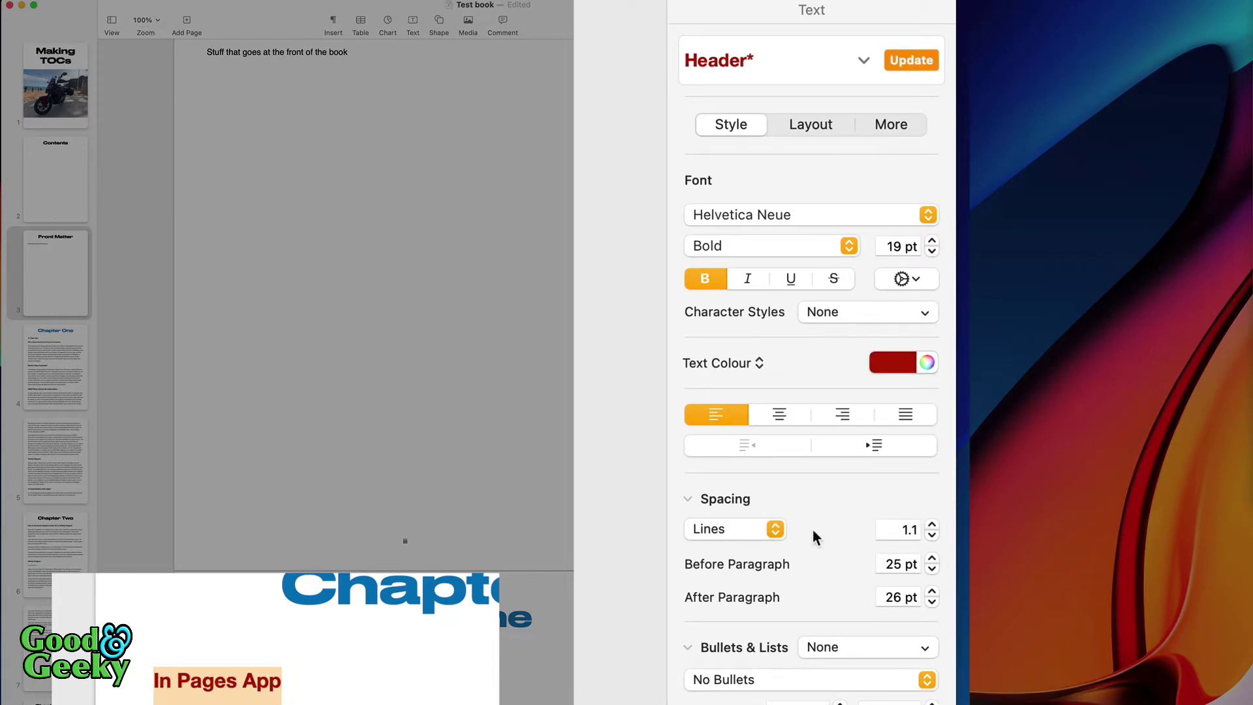
pyautogui.click(829, 132)
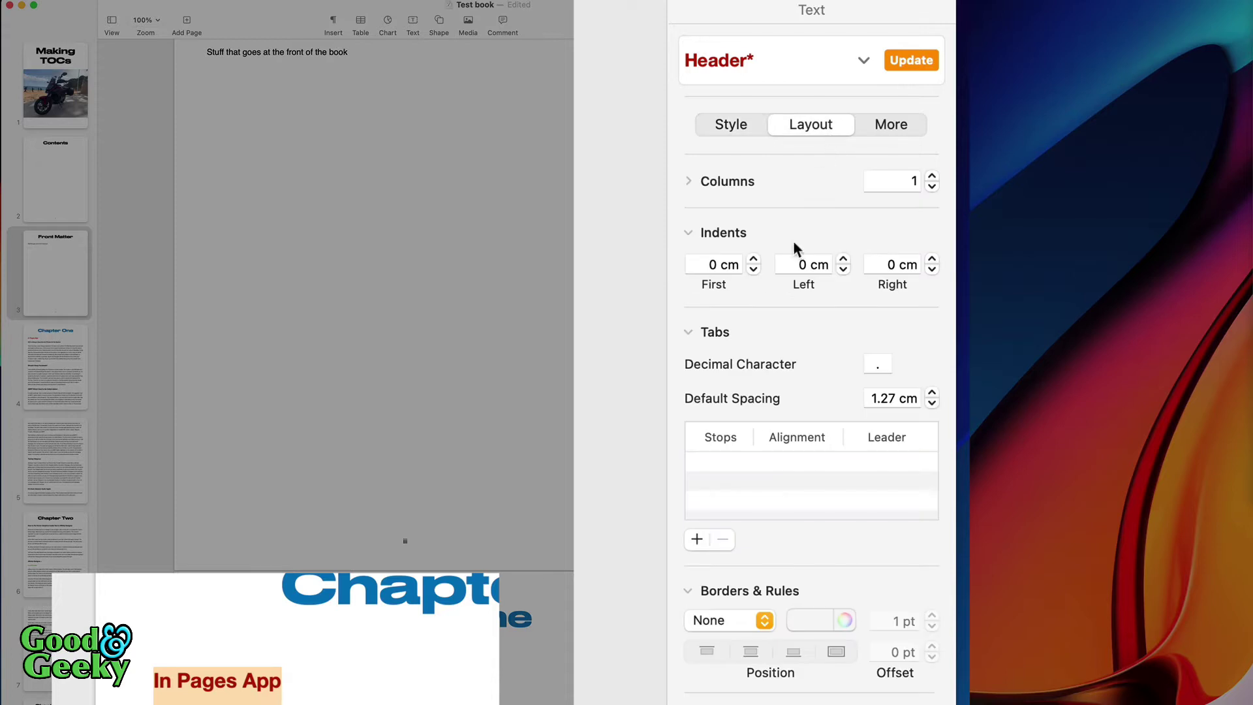
pyautogui.click(726, 621)
pyautogui.click(719, 644)
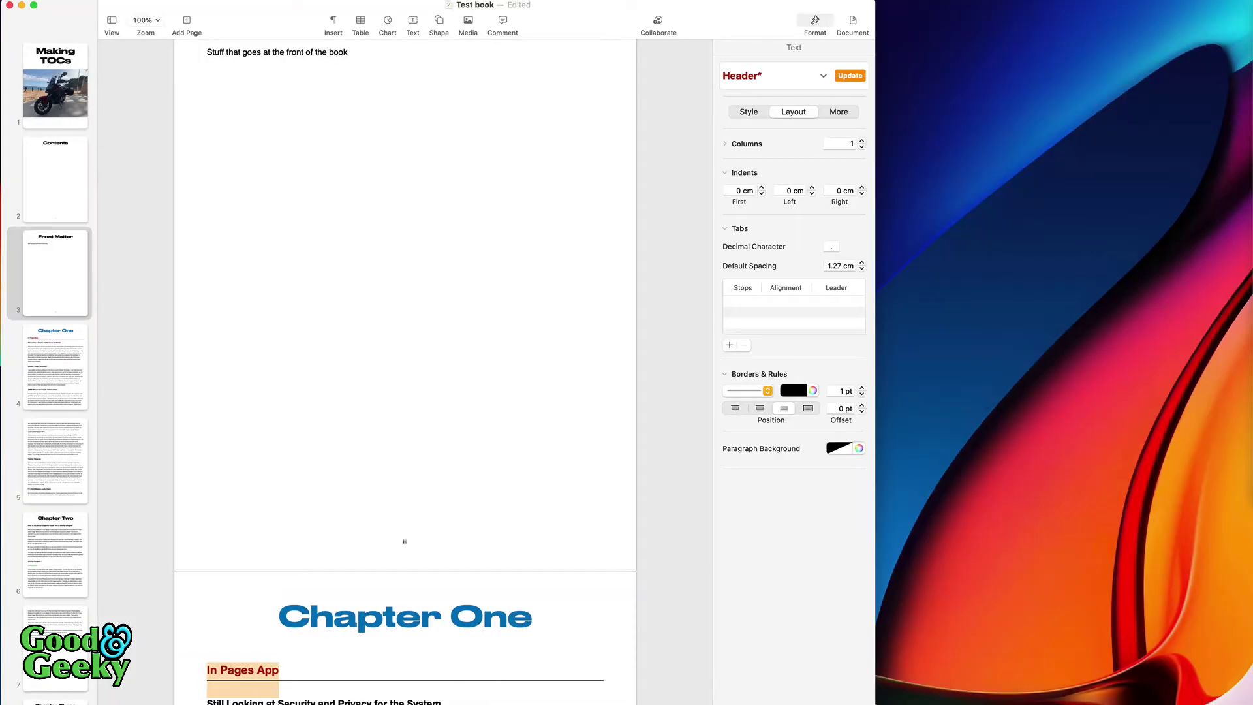
pyautogui.click(369, 702)
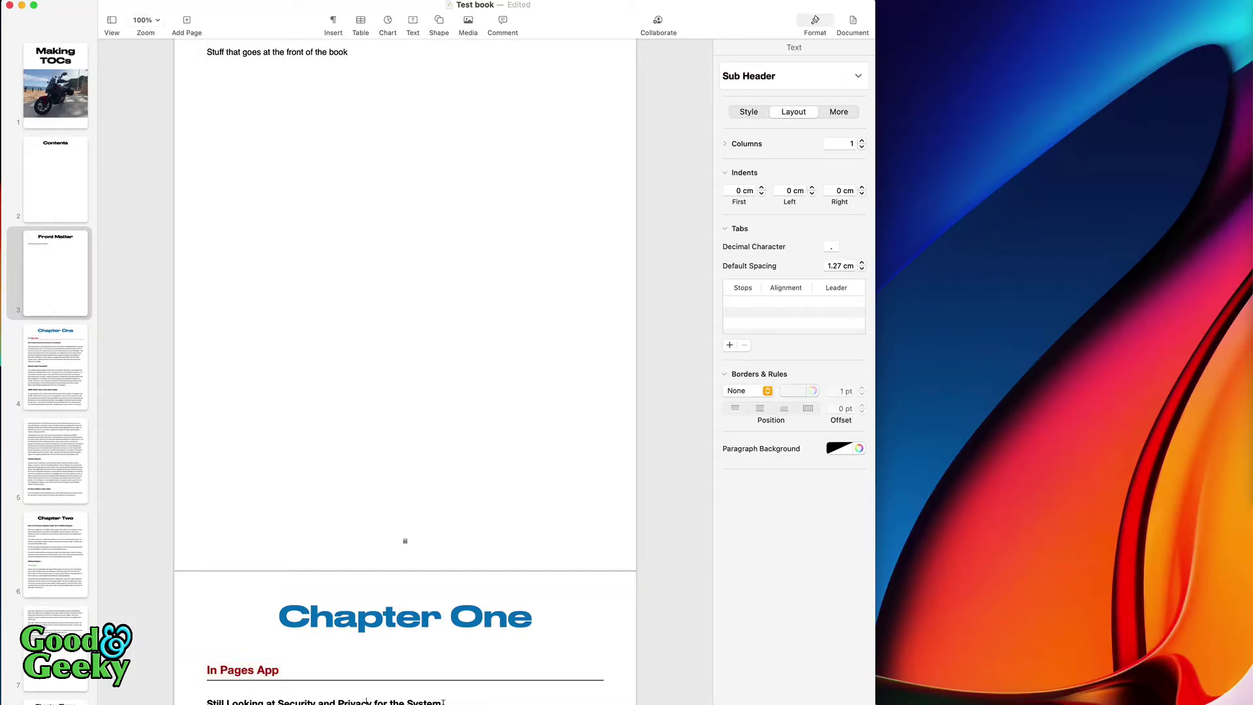
# Step: Colour the 'Still Looking at Security and Privacy for the System' subheading green
pyautogui.moveTo(443, 702); pyautogui.dragTo(207, 701)
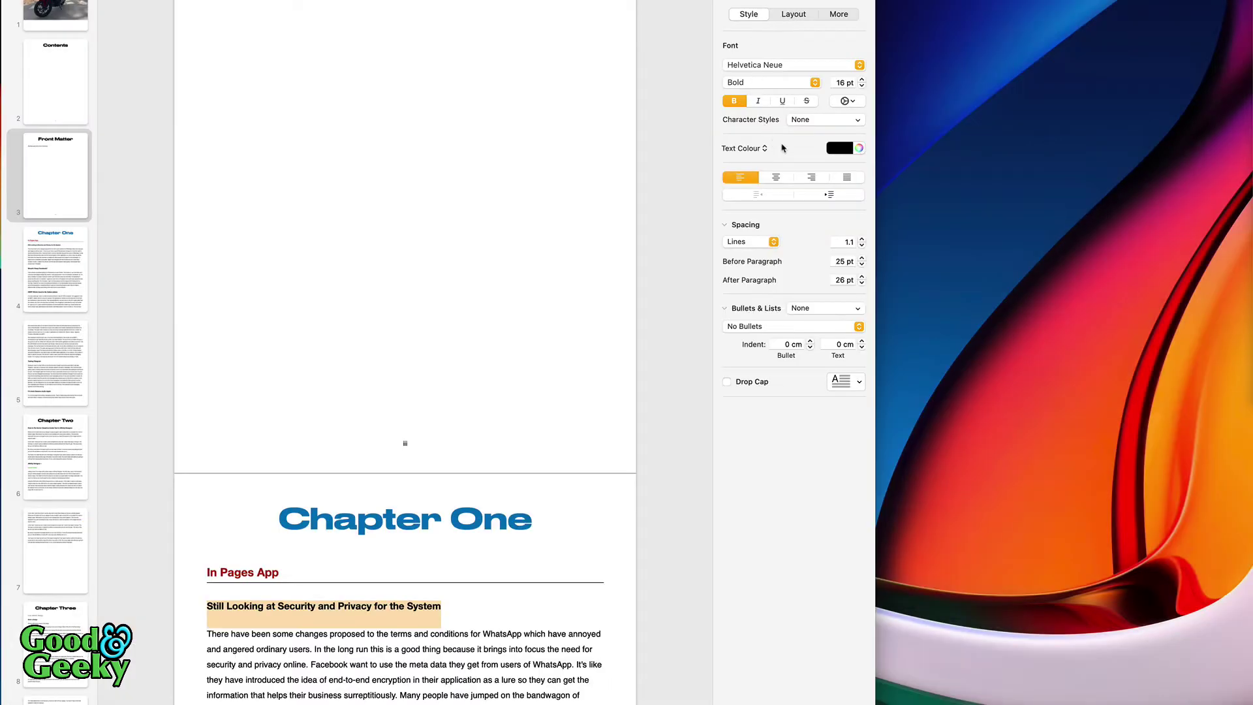
pyautogui.click(840, 148)
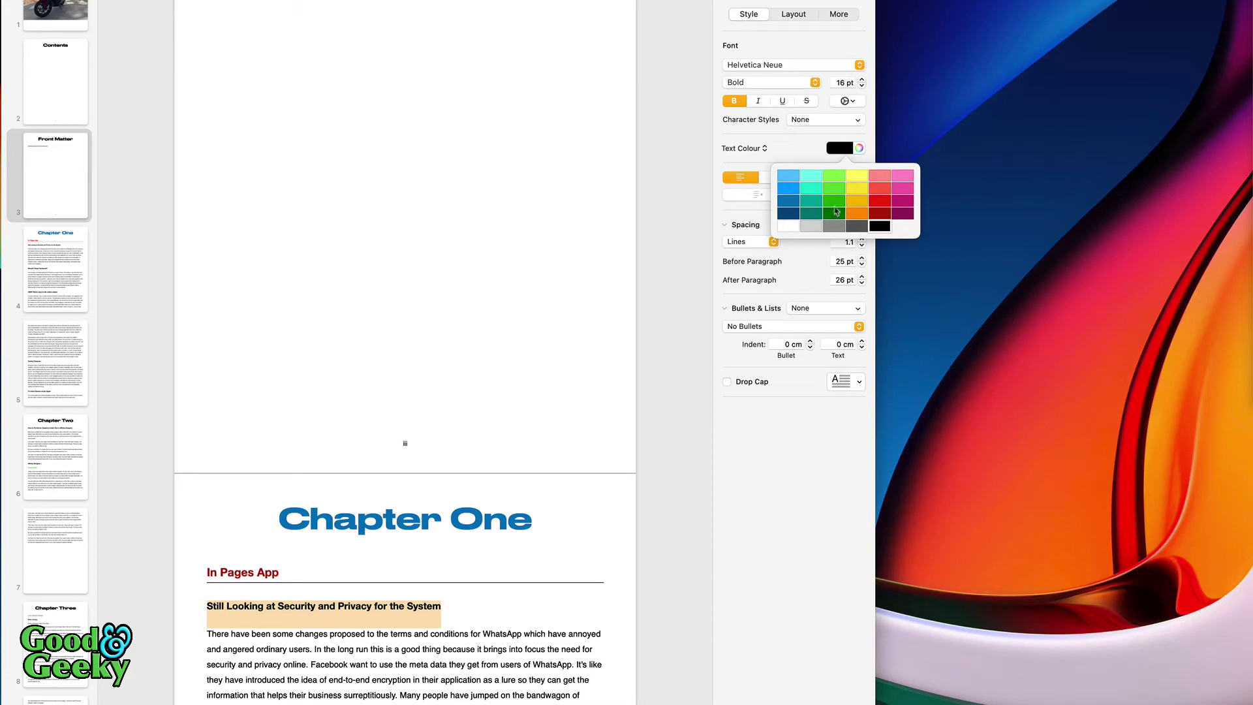
pyautogui.click(836, 210)
pyautogui.scroll(-20, 392, 554)
pyautogui.scroll(1, 390, 574)
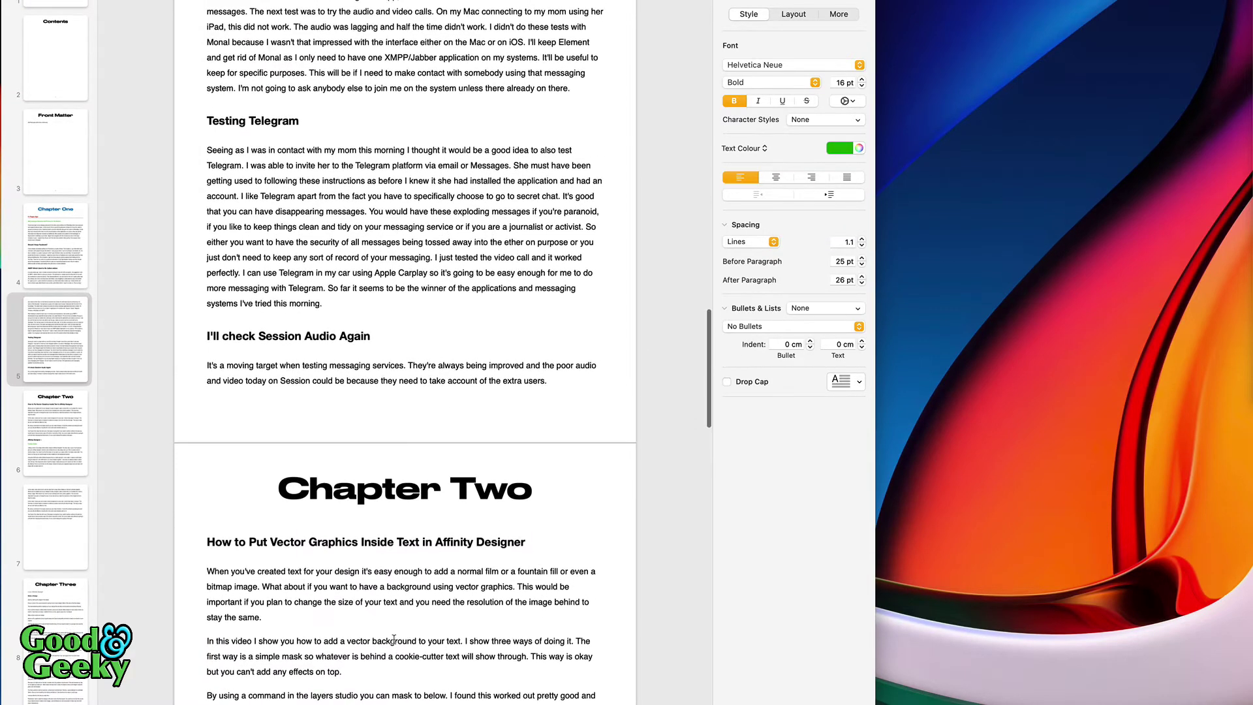
# Step: Compare with the Chapter Two heading, then return to the blue Chapter One heading
pyautogui.click(404, 495)
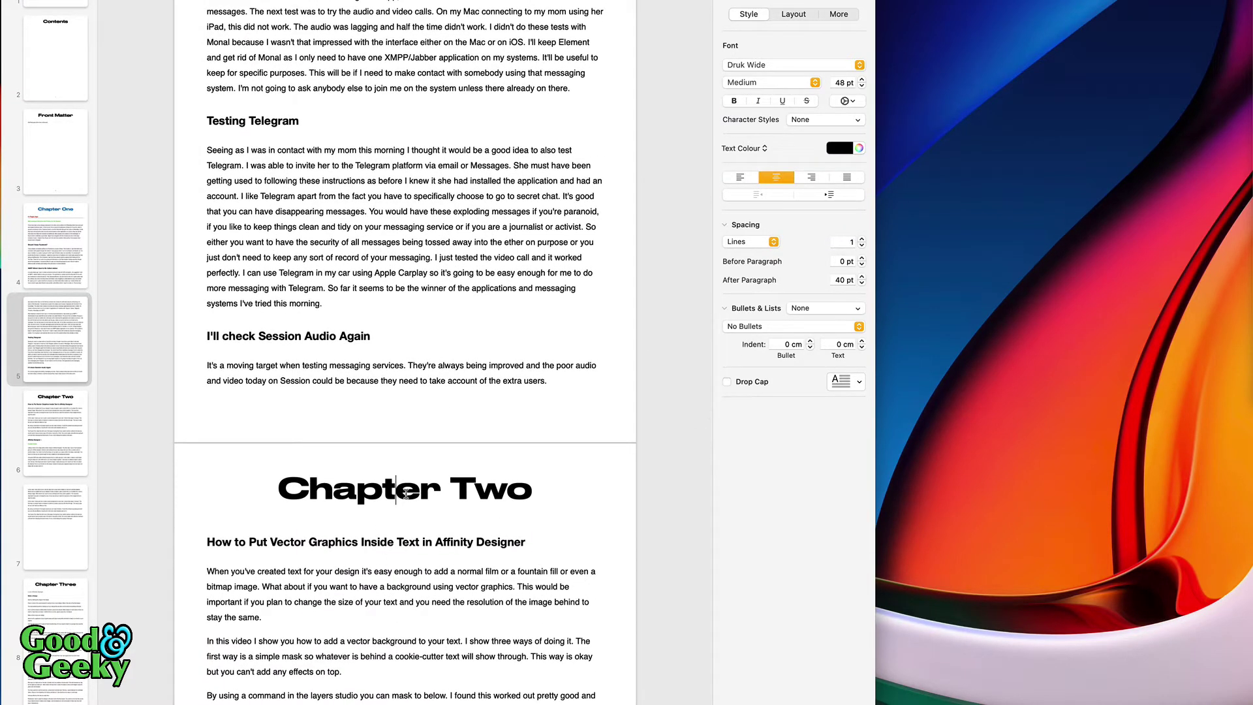
pyautogui.scroll(20, 412, 480)
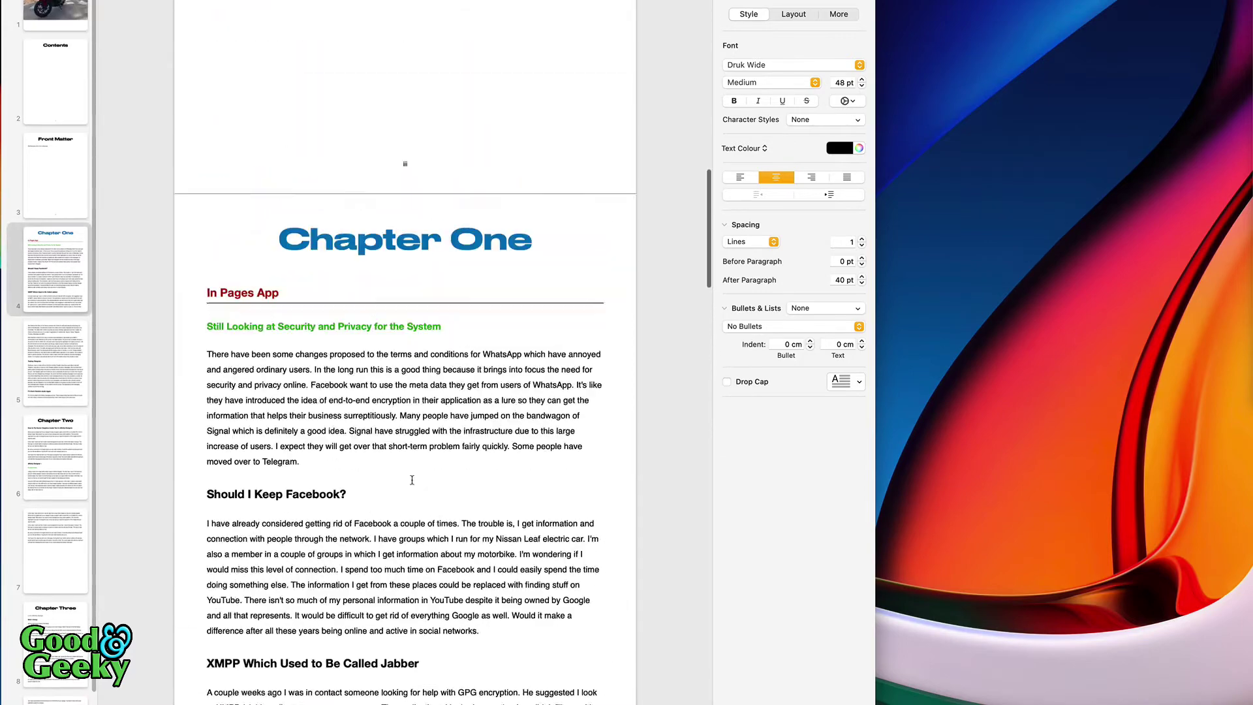
pyautogui.click(417, 454)
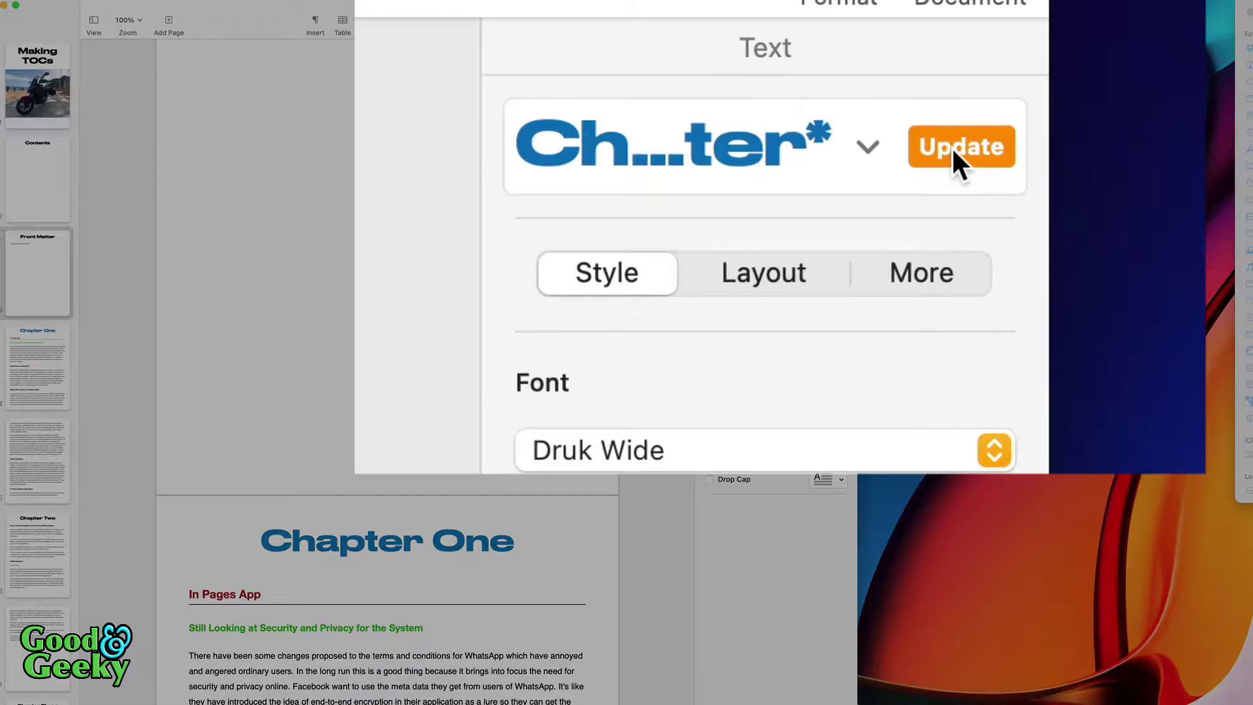
# Step: Update the Chapter style to match the blue Chapter One heading
pyautogui.click(831, 79)
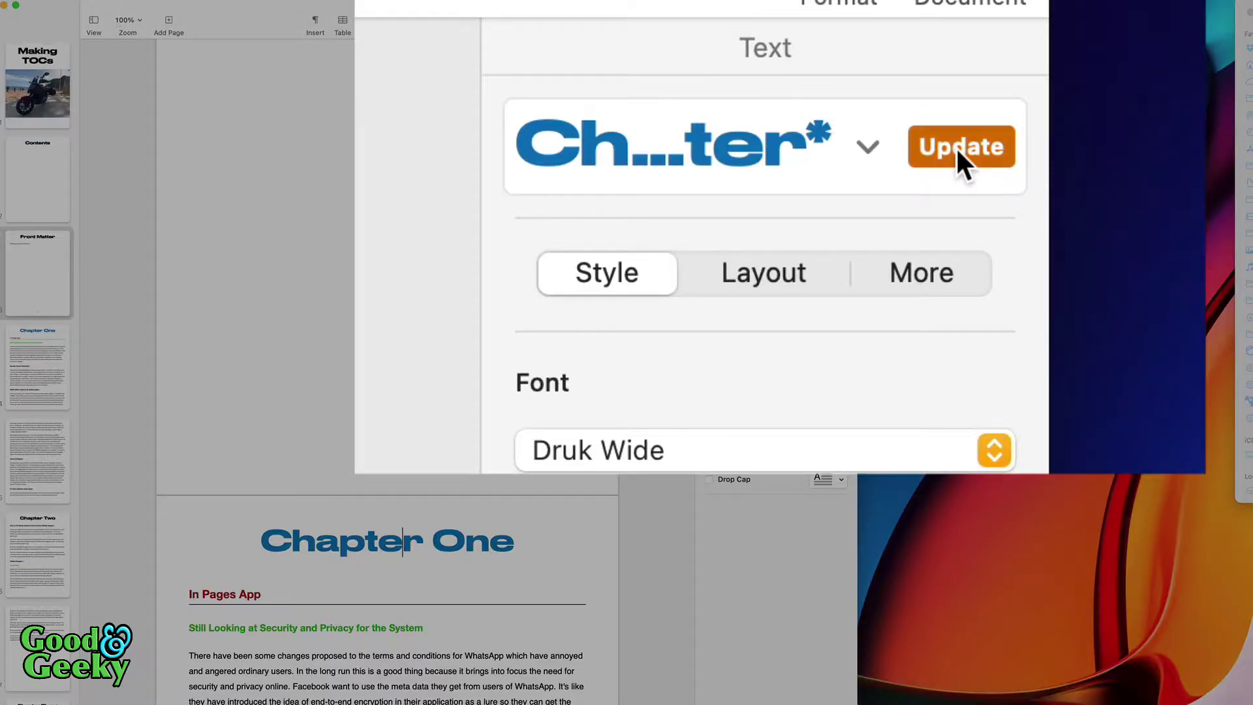
pyautogui.scroll(-15, 549, 568)
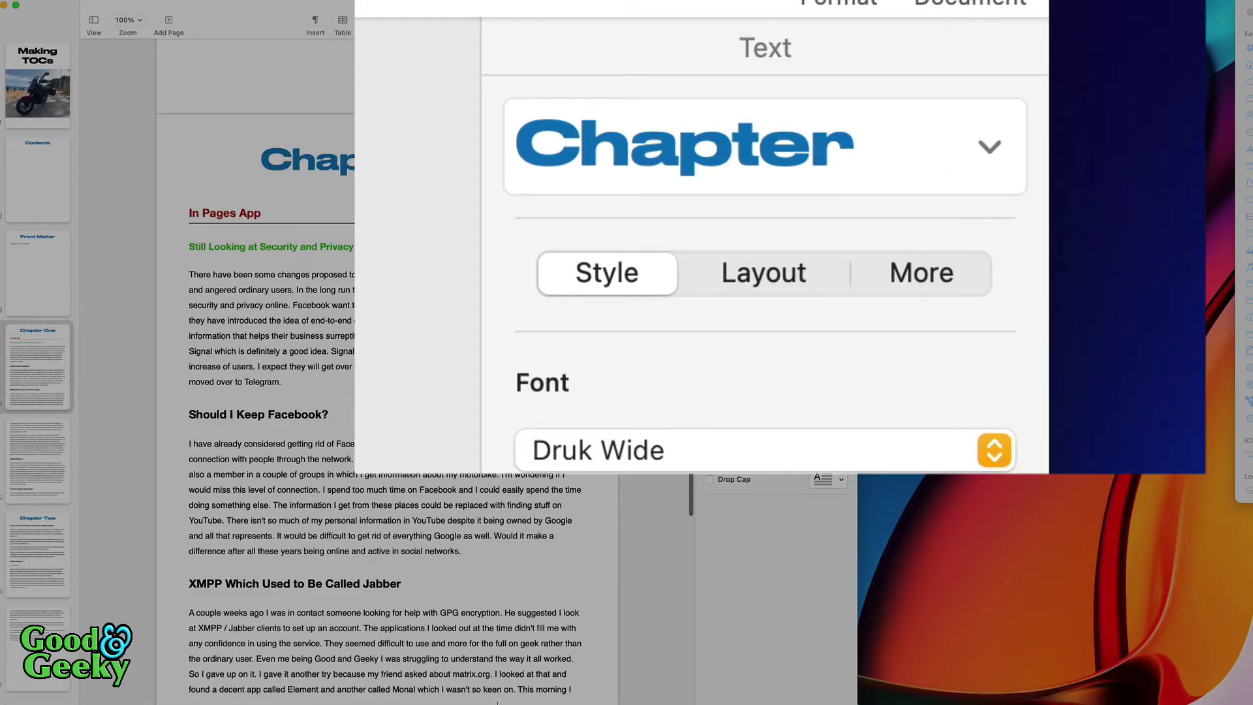
pyautogui.scroll(-3, 498, 702)
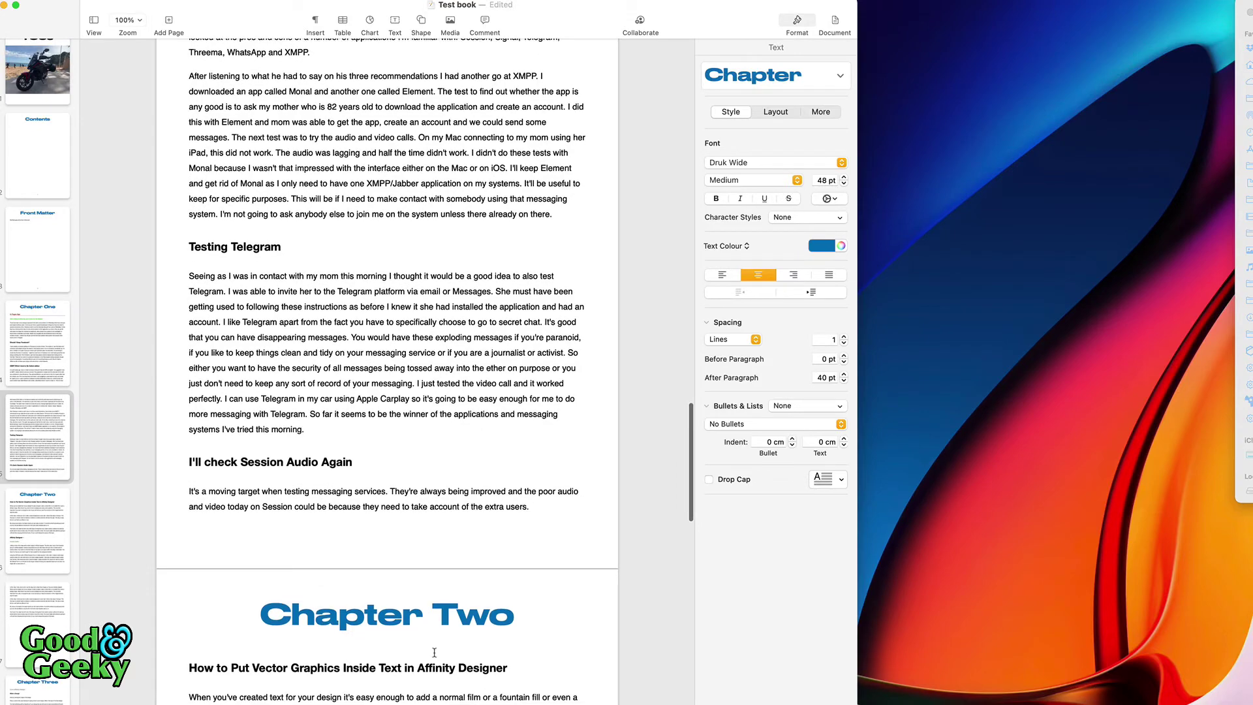
pyautogui.scroll(15, 289, 390)
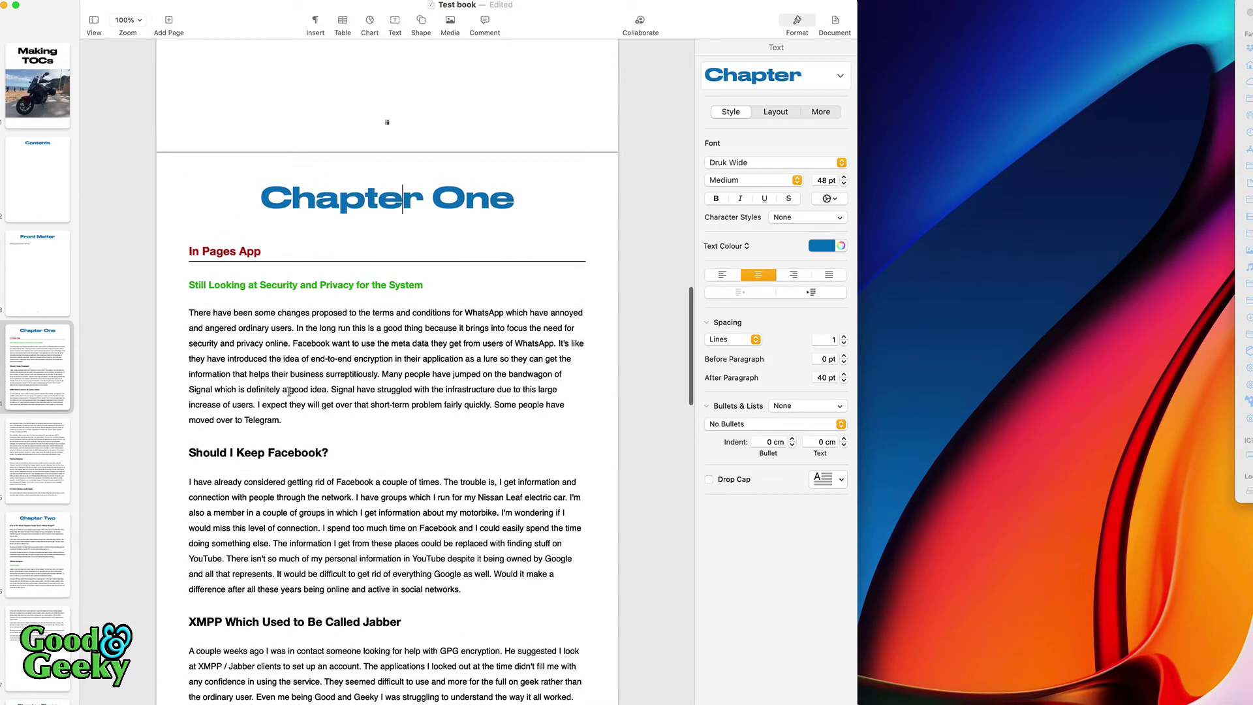
# Step: Update the Header and Sub Header styles from the dark red and green headings
pyautogui.click(248, 252)
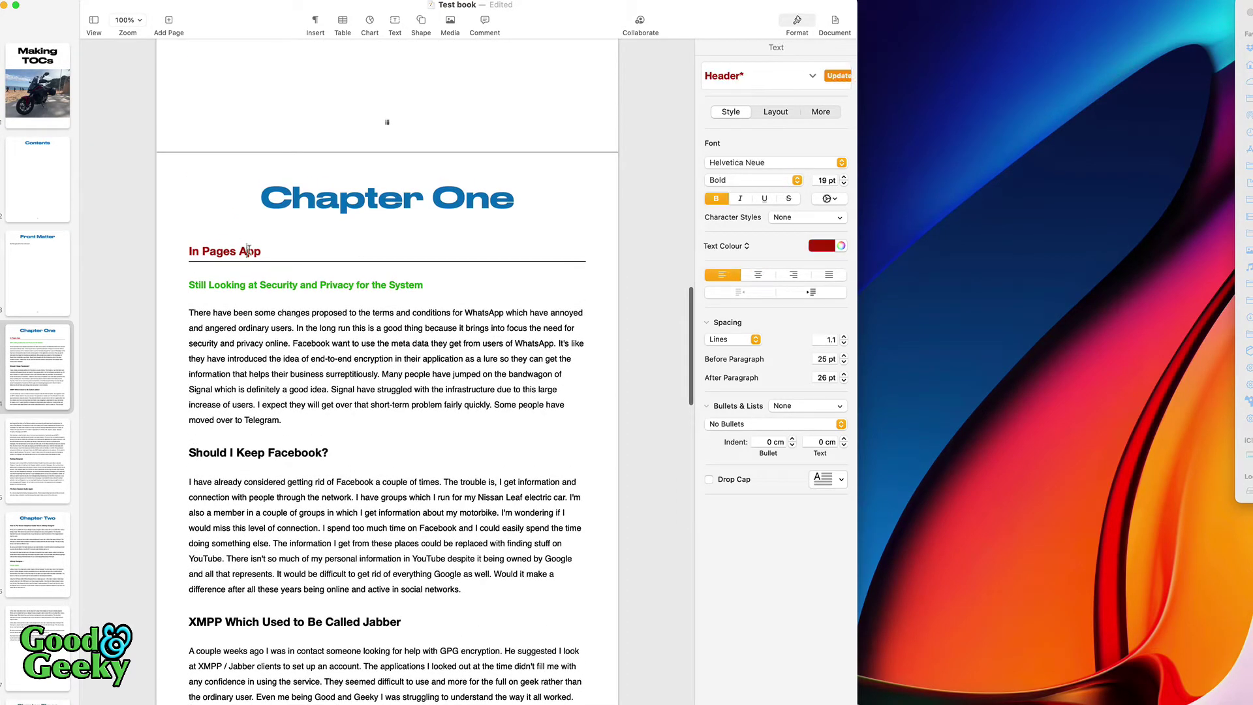
pyautogui.click(833, 76)
pyautogui.scroll(-15, 470, 544)
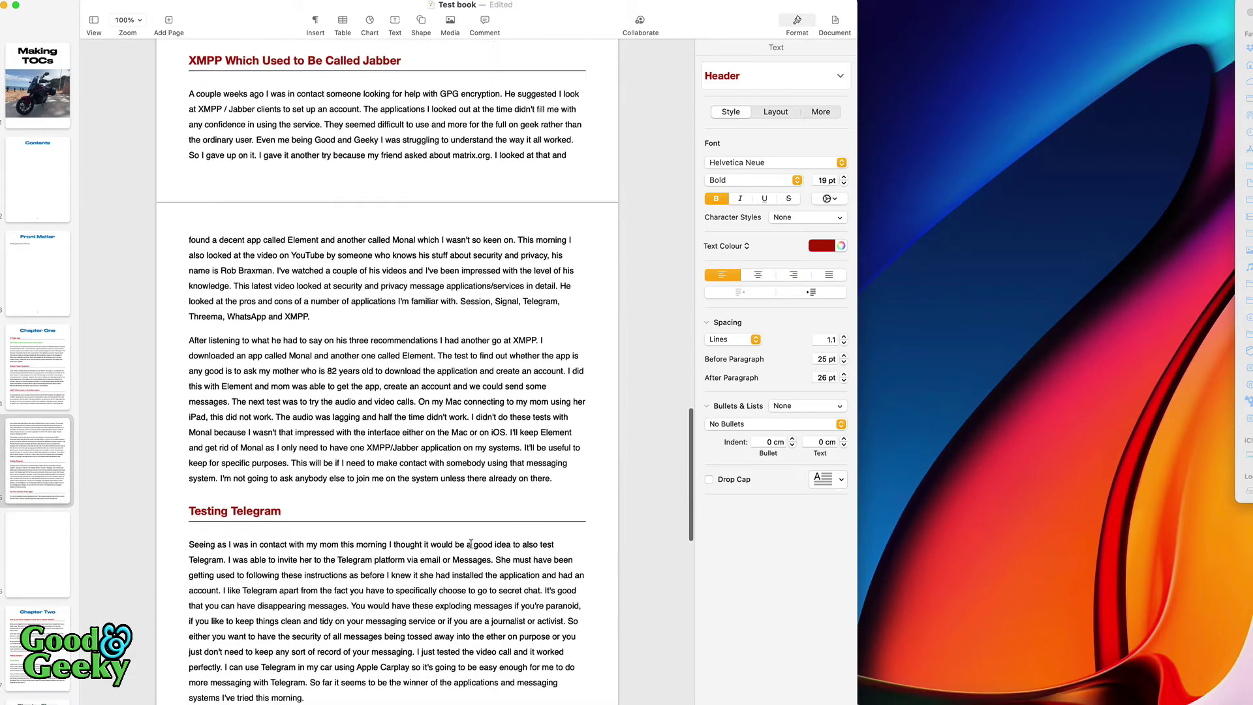
pyautogui.scroll(-15, 471, 544)
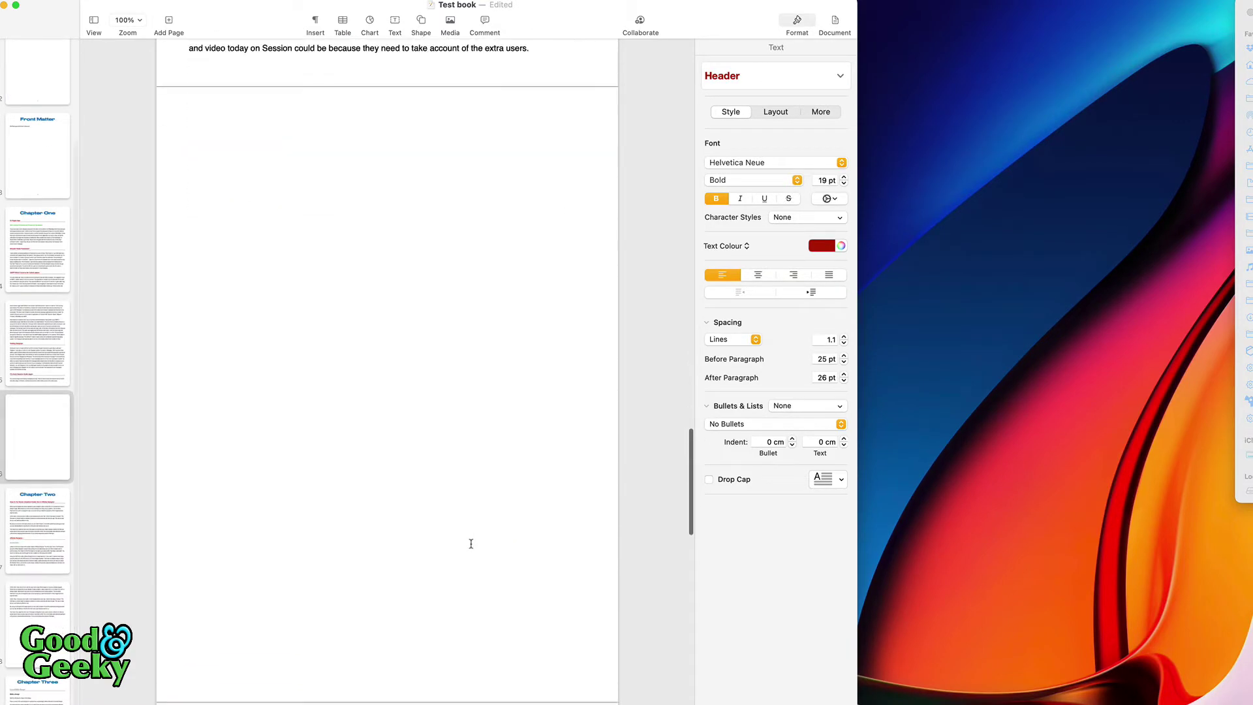
pyautogui.scroll(-1, 471, 544)
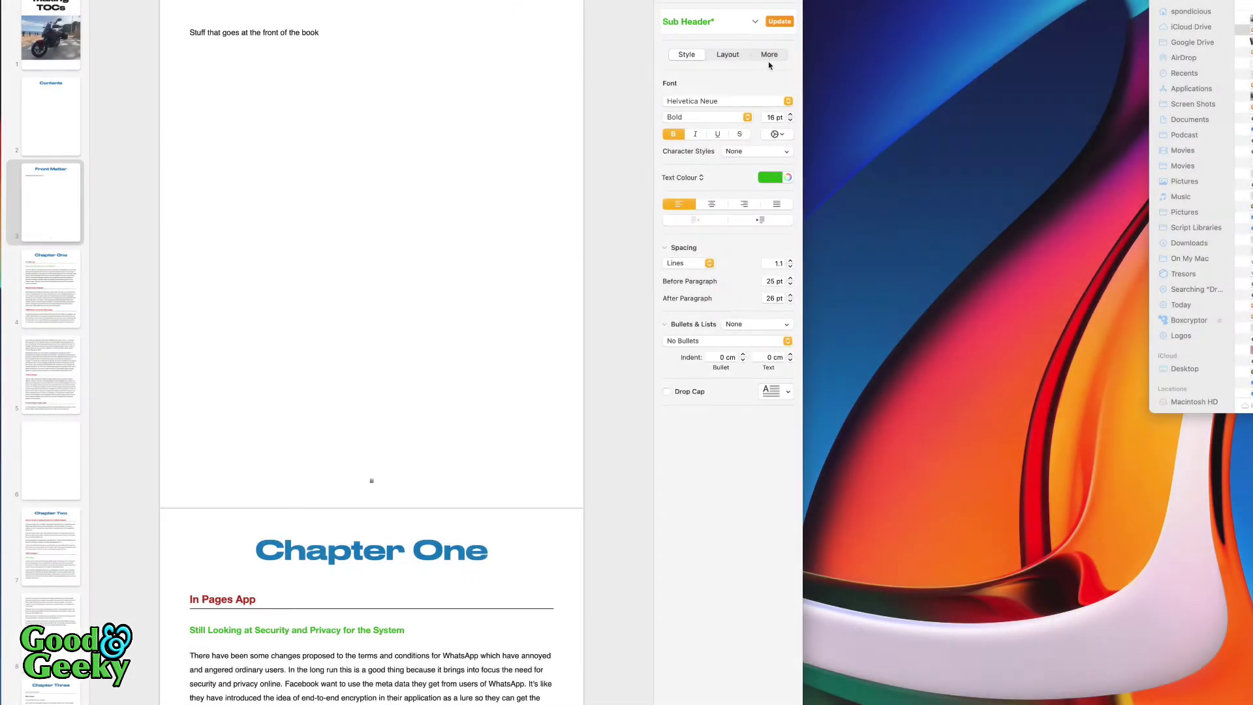
pyautogui.click(780, 22)
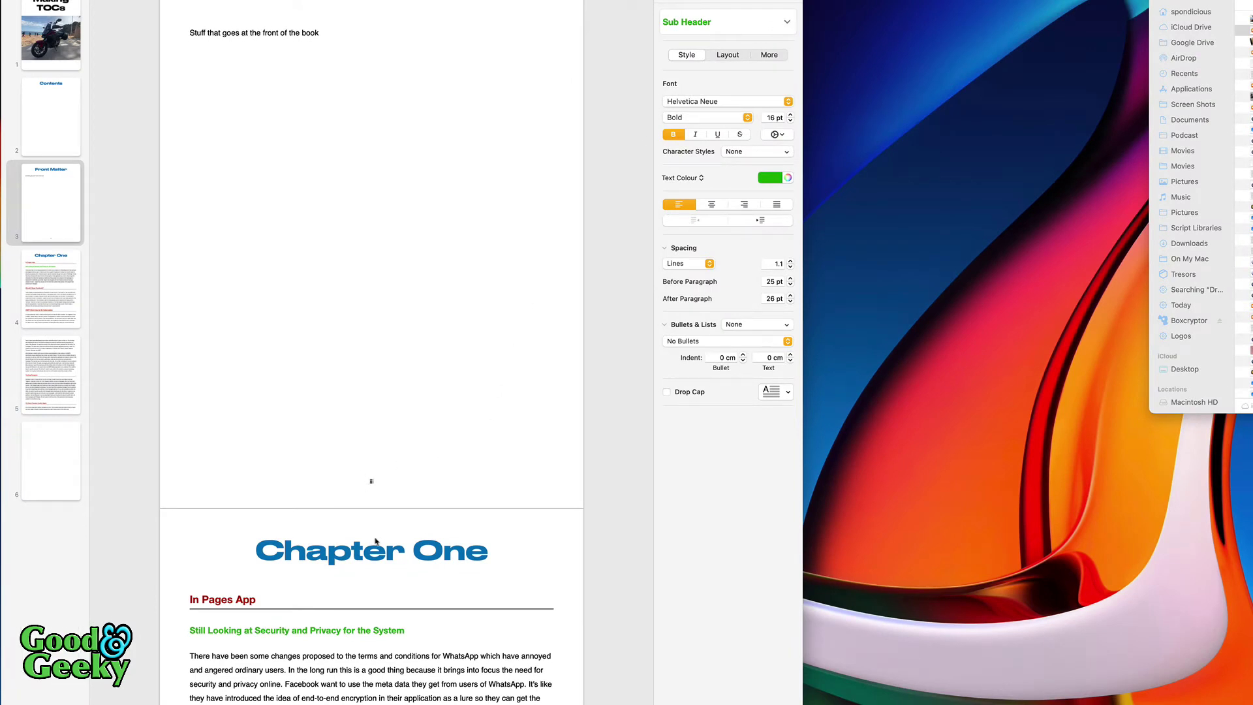
# Step: Check the styles of Chapter One, In Pages App and the green subheading, then scroll to Contents
pyautogui.click(359, 558)
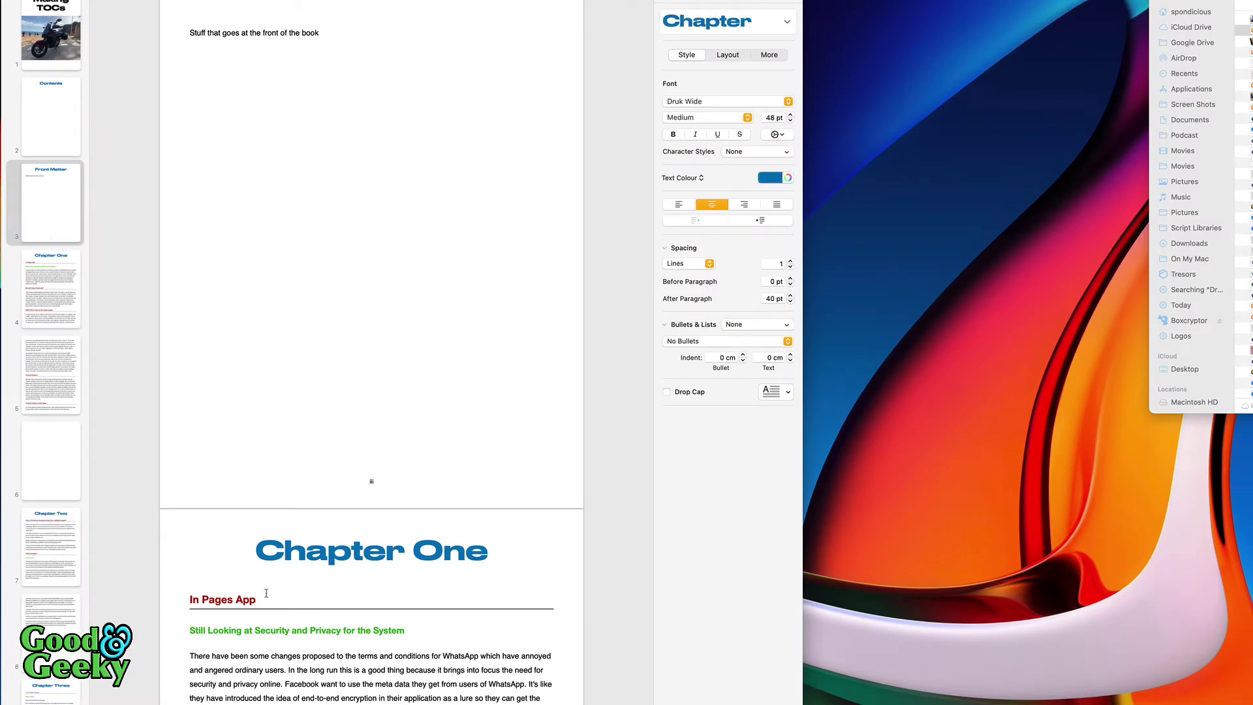
pyautogui.click(219, 600)
pyautogui.click(259, 629)
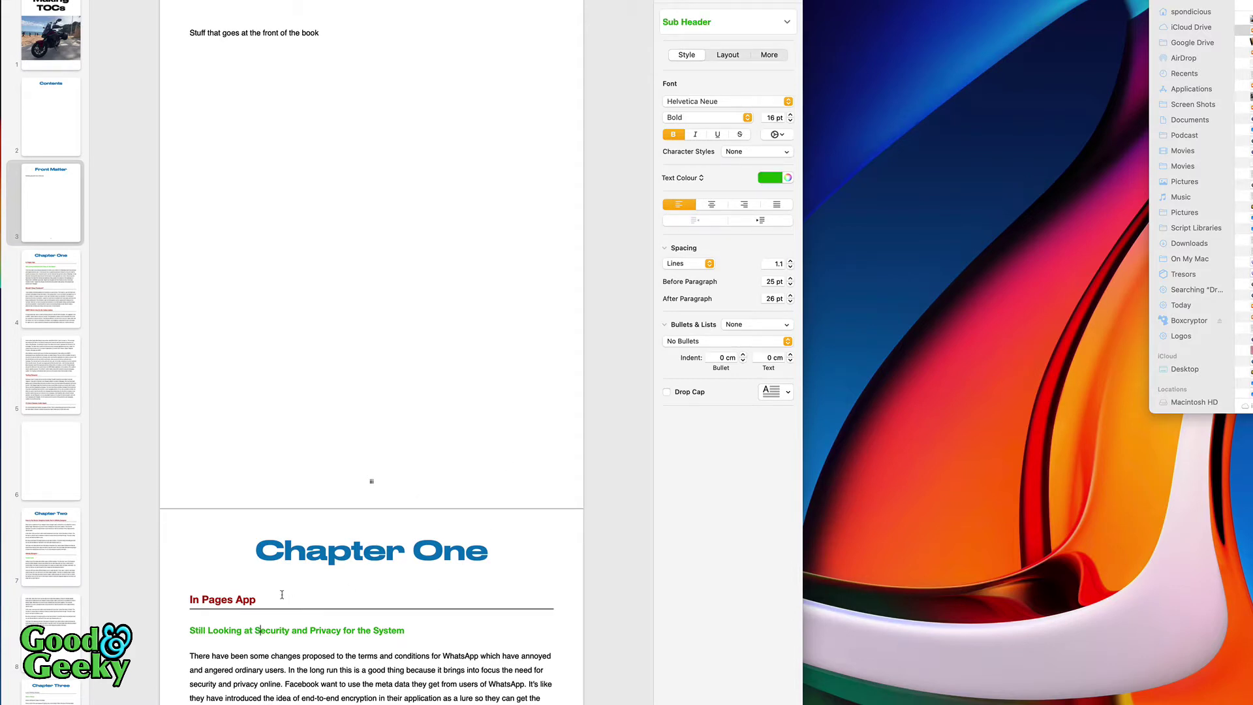
pyautogui.scroll(10, 299, 419)
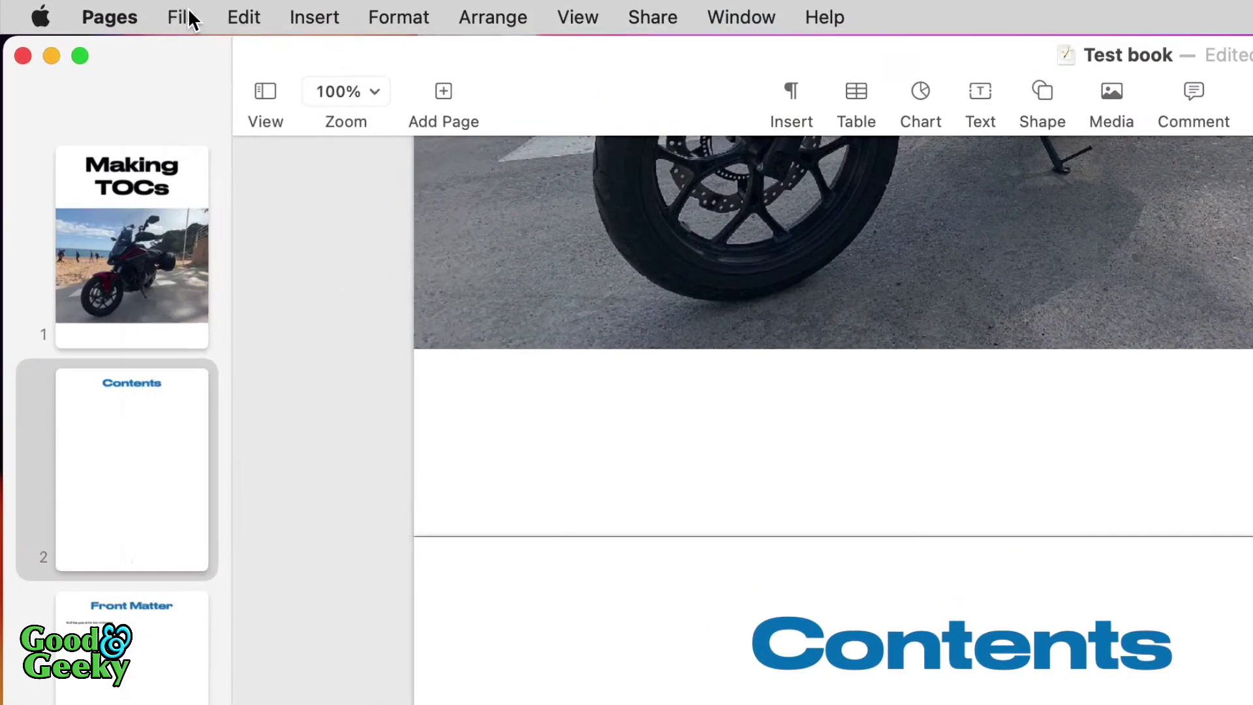
# Step: Start an EPUB export of the book and continue to the save panel
pyautogui.click(184, 17)
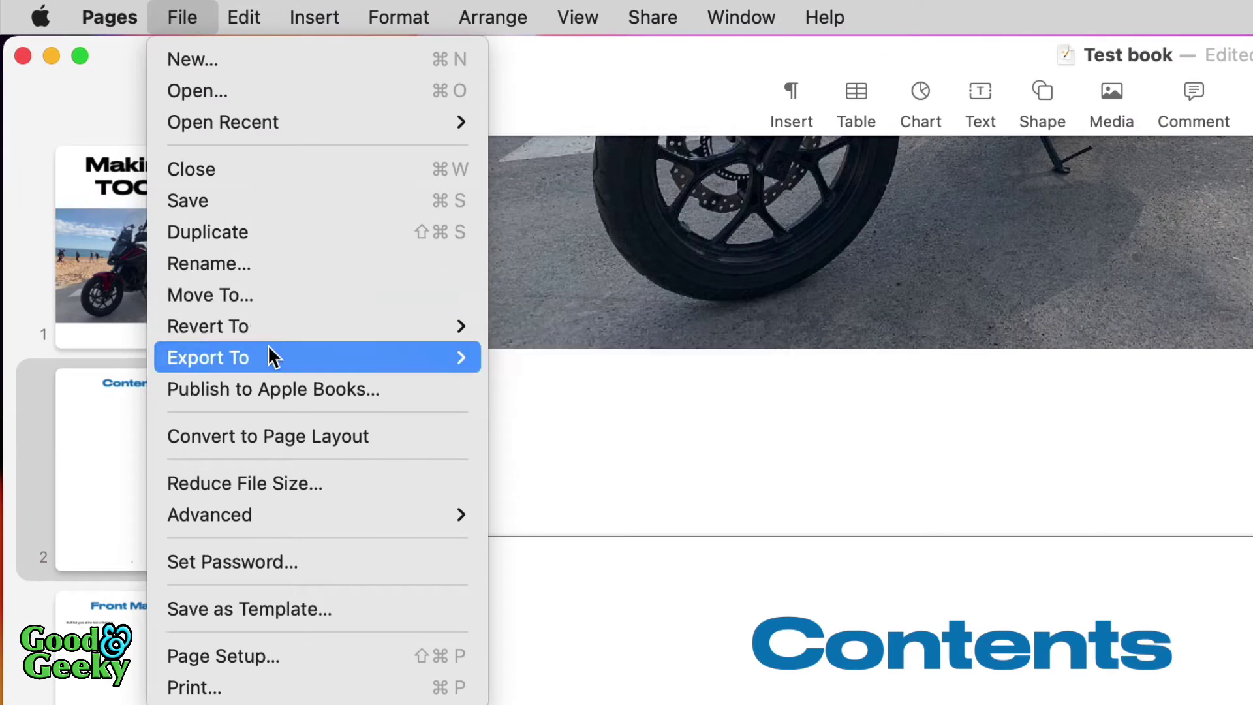
pyautogui.moveTo(355, 349)
pyautogui.click(608, 415)
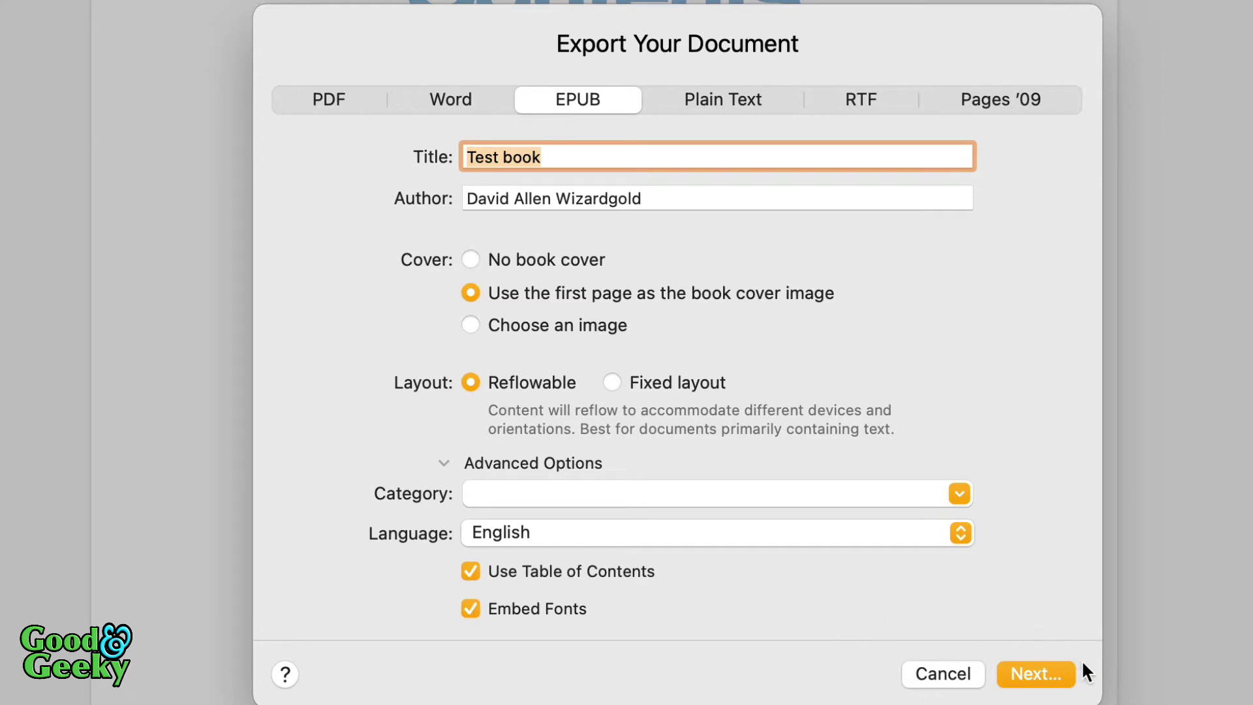
pyautogui.click(1040, 672)
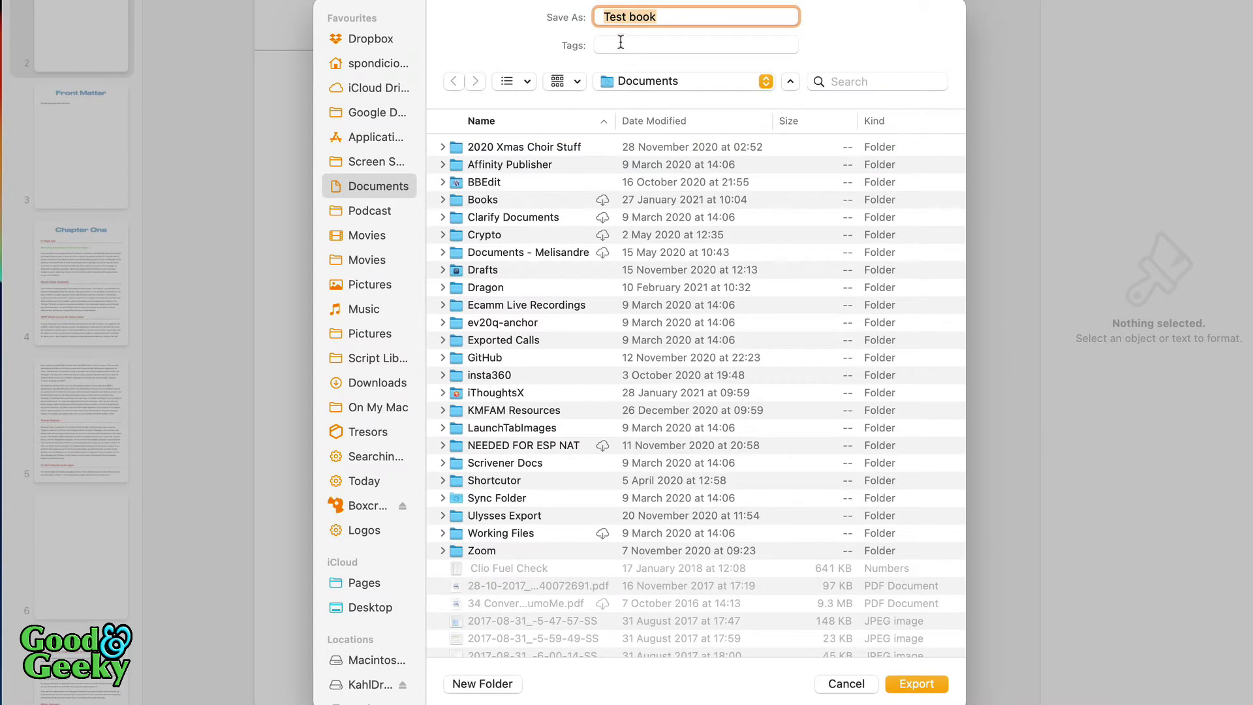
# Step: Tag the export 'test' and save it as Test book in Documents
pyautogui.click(621, 44)
pyautogui.write('test')
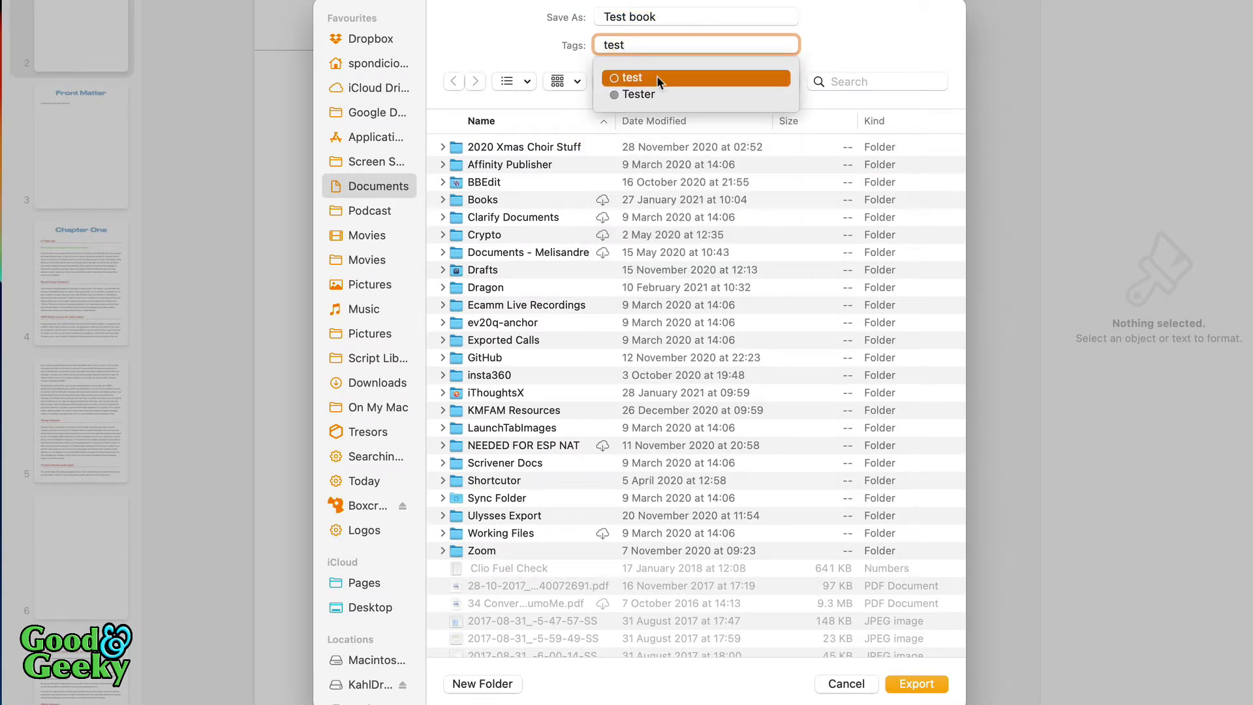
pyautogui.press('Return')
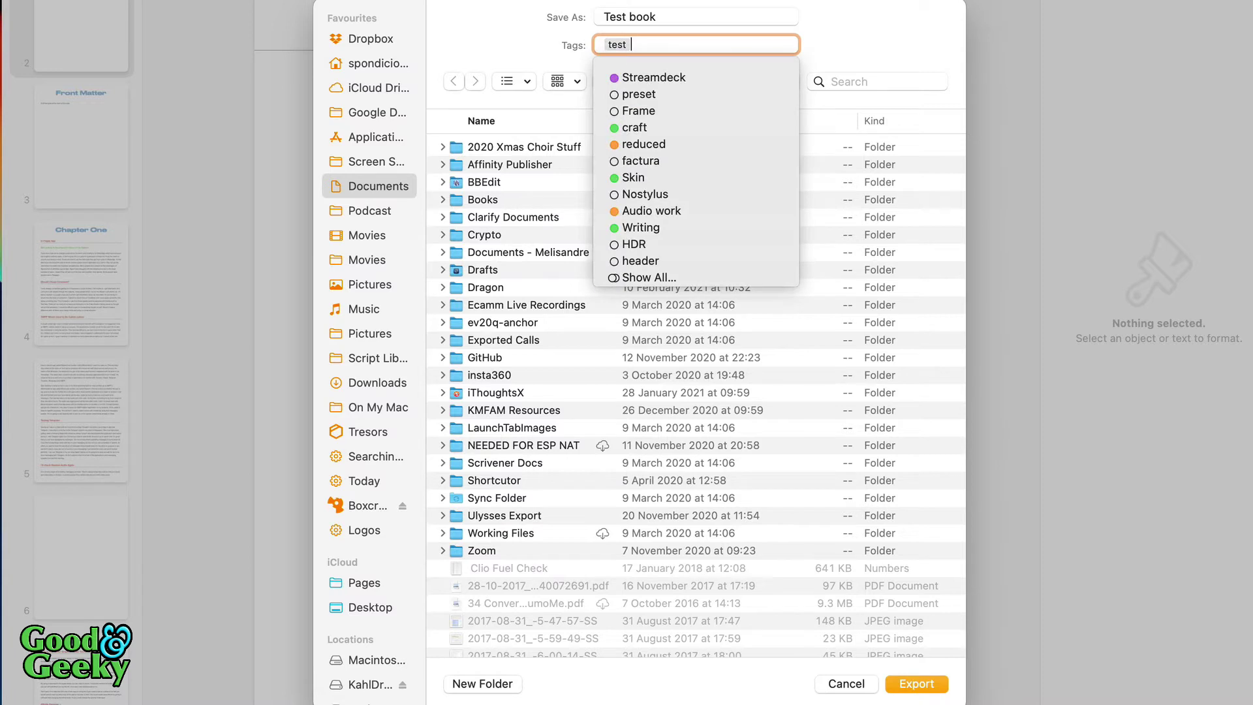
pyautogui.click(870, 43)
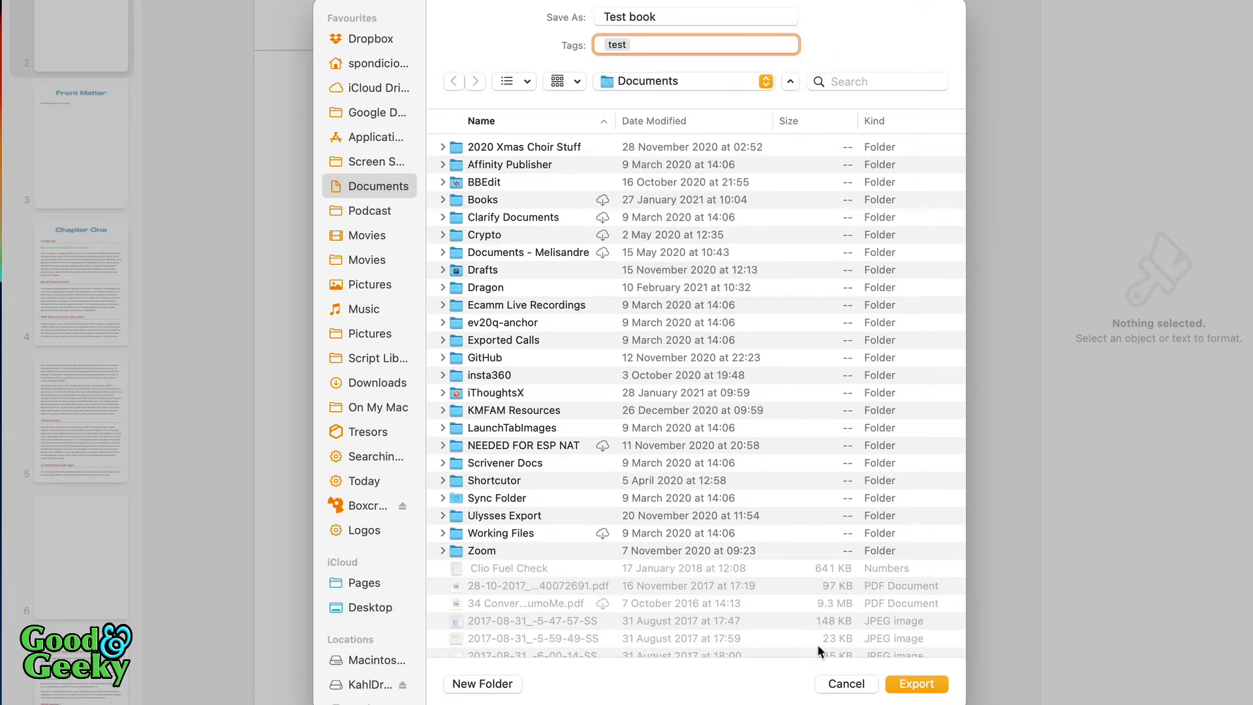
pyautogui.click(918, 685)
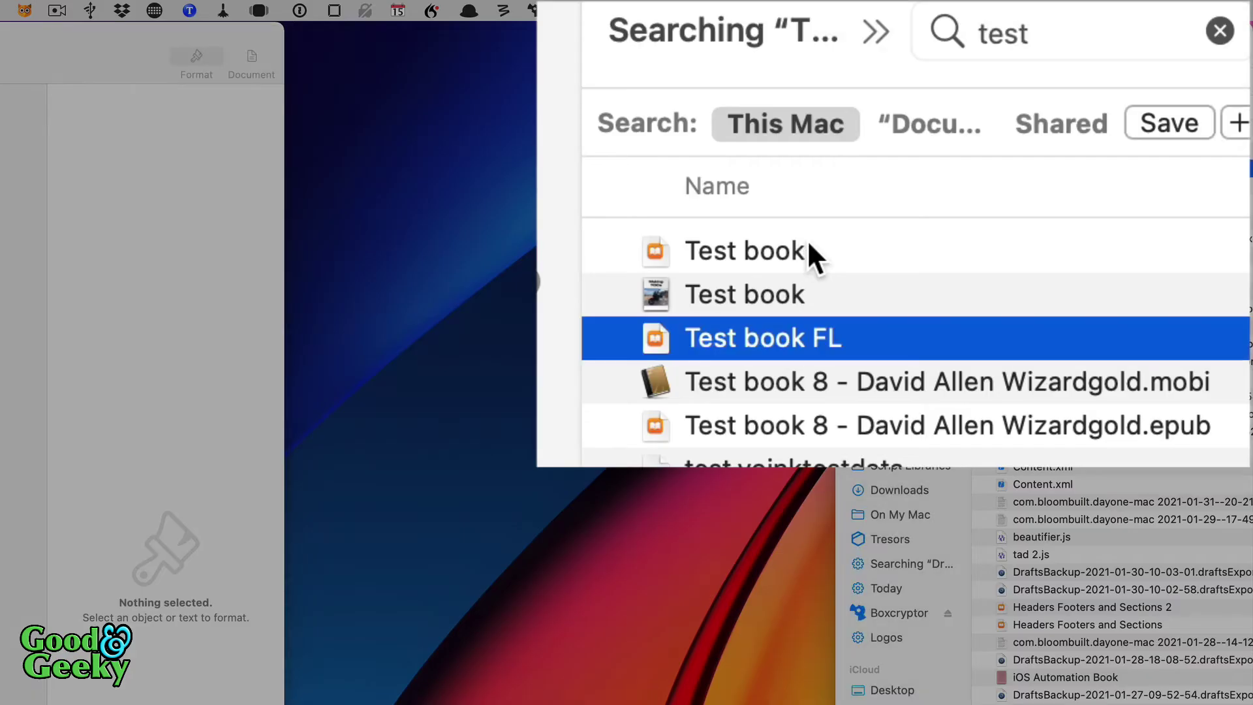
# Step: Open the Test book EPUB from the Finder search results in Books and nudge its window
pyautogui.click(808, 251)
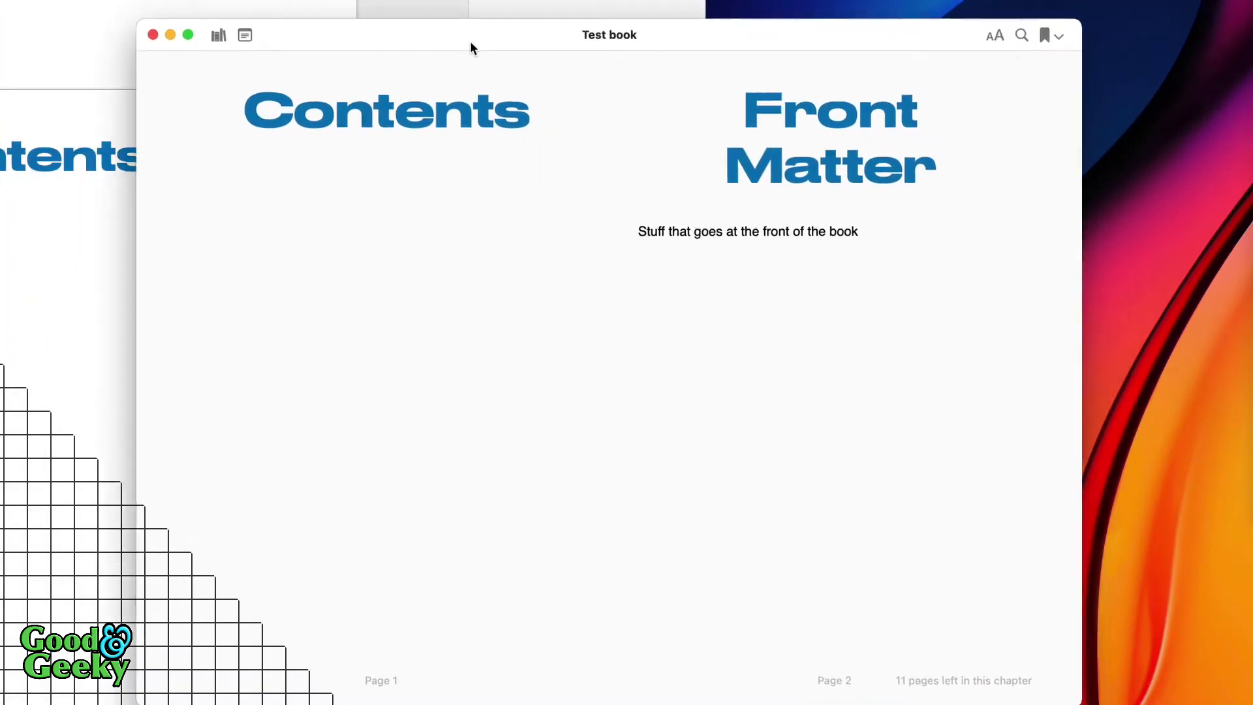
pyautogui.moveTo(474, 47); pyautogui.dragTo(489, 31)
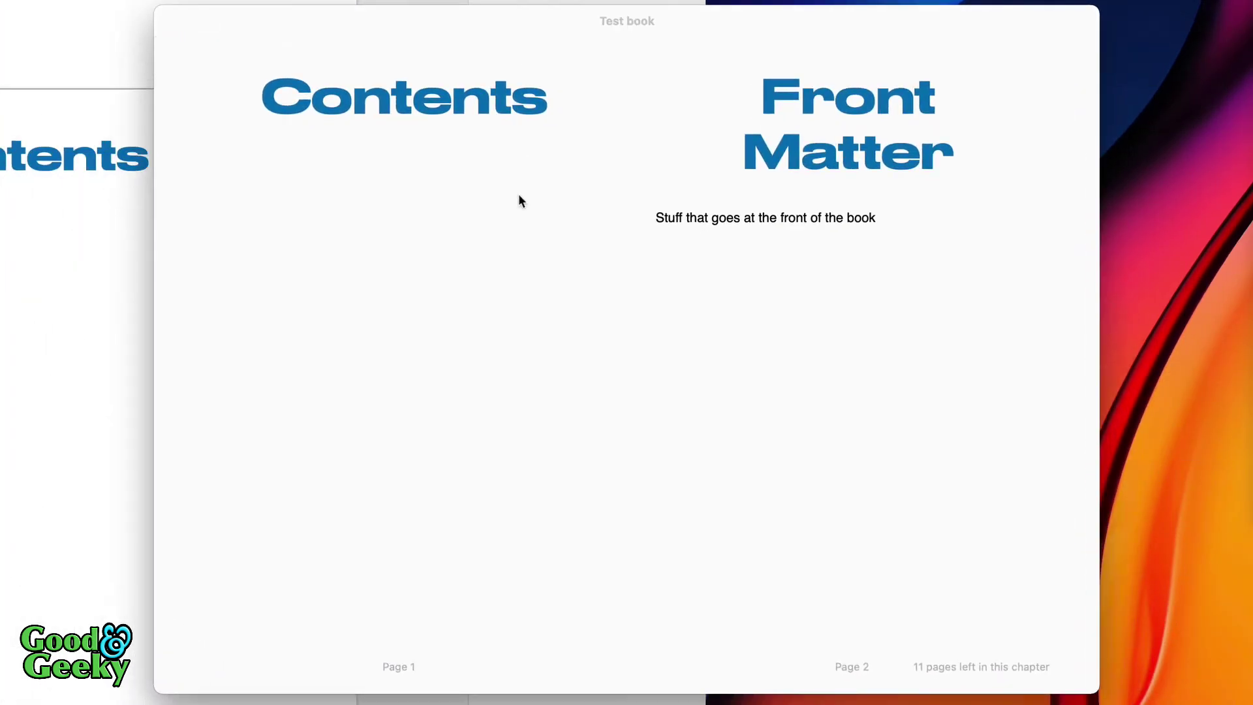
# Step: Scroll through the Test book pages in Books to review the blue, red and green headings
pyautogui.hscroll(1, 474, 297)
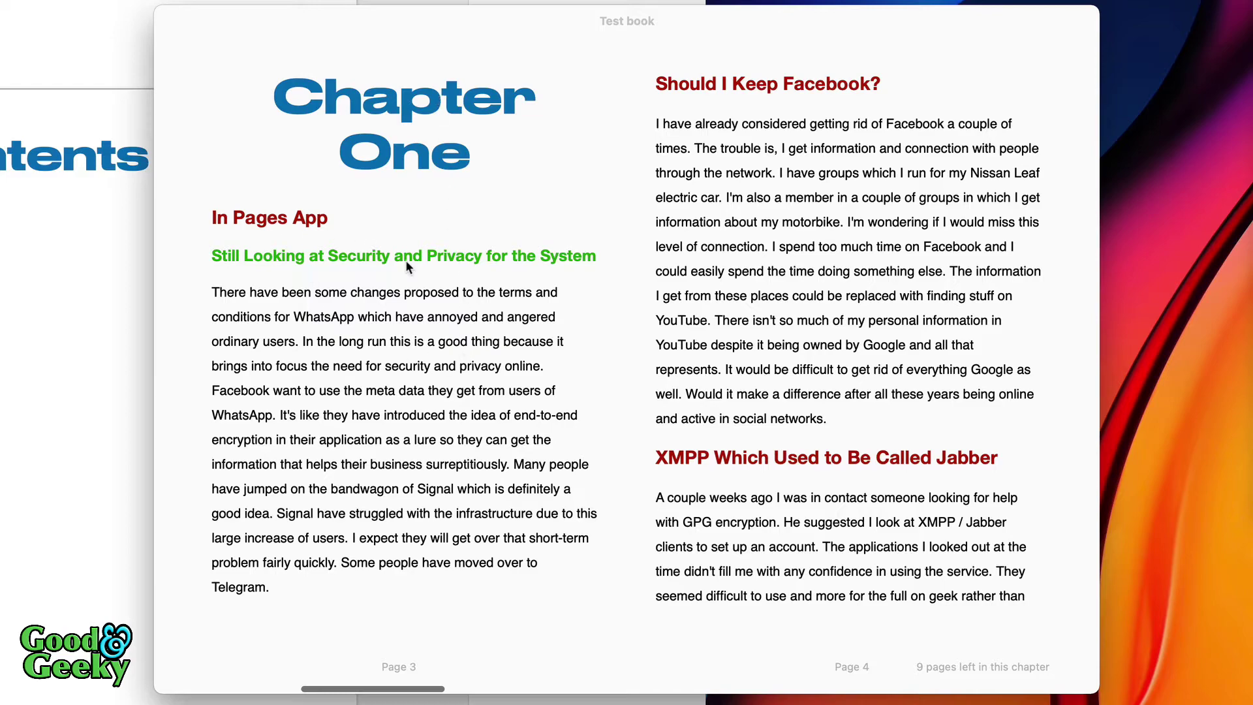
pyautogui.hscroll(10, 584, 341)
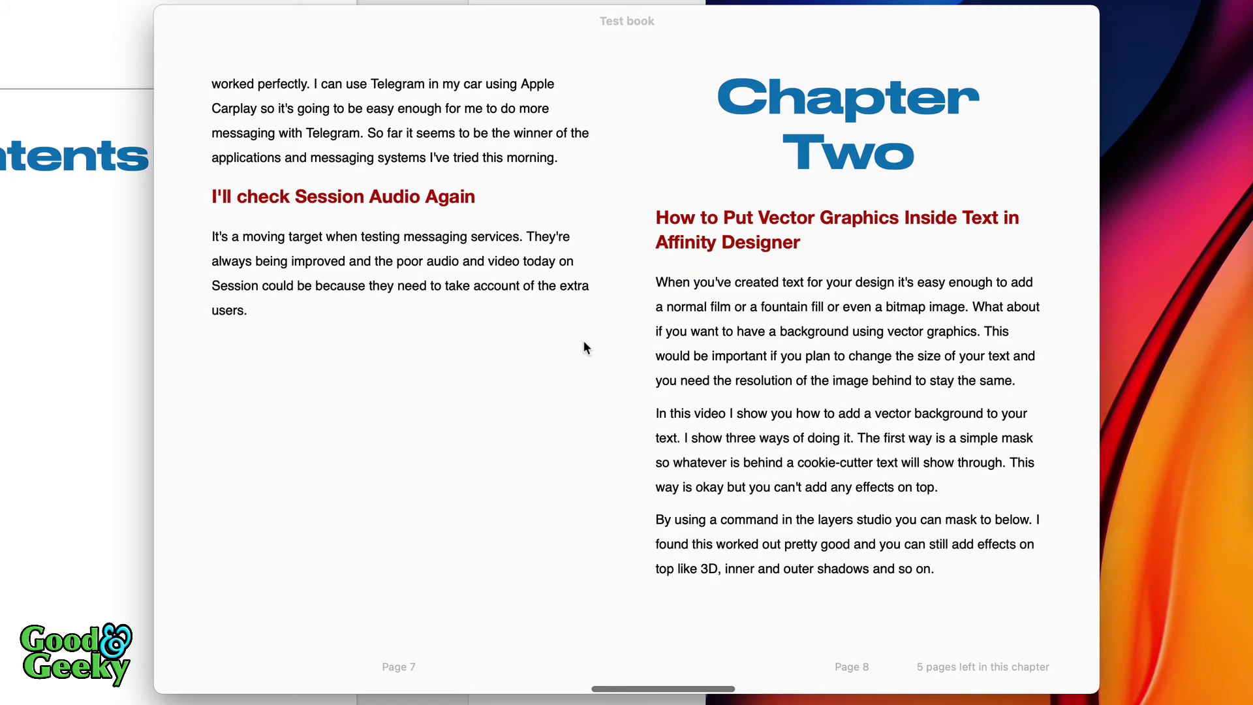
pyautogui.hscroll(10, 584, 341)
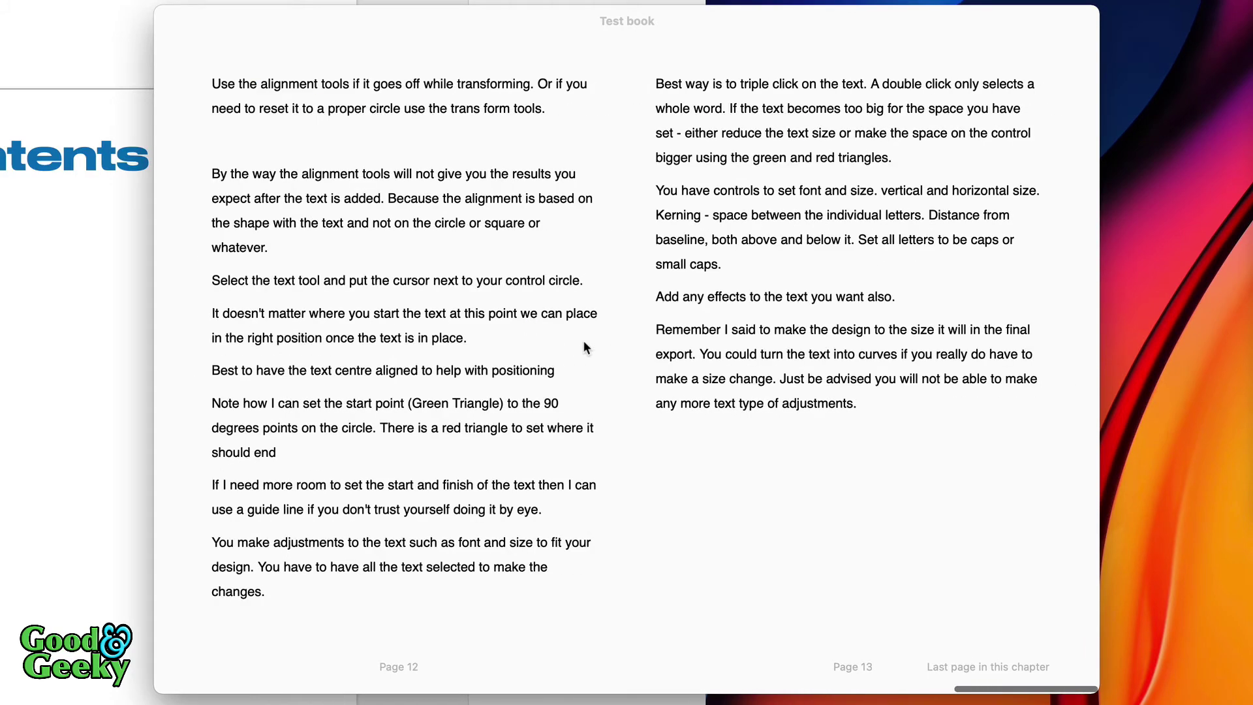
pyautogui.moveTo(268, 26)
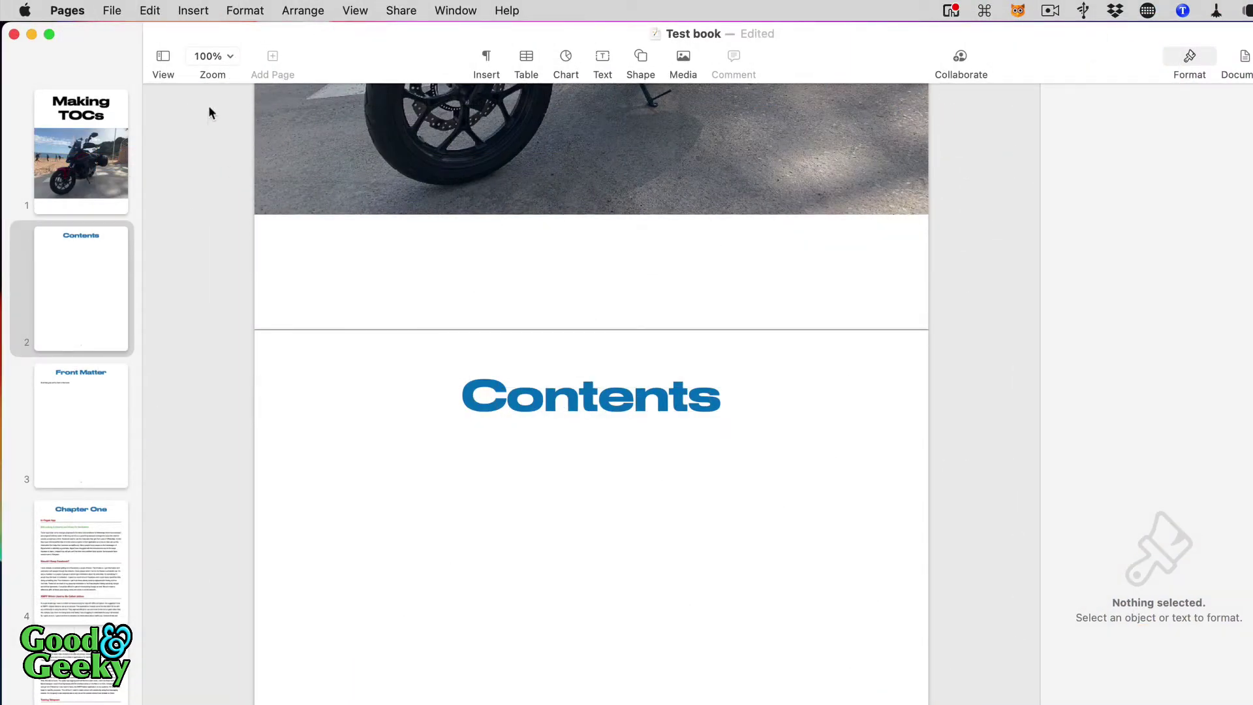
# Step: Show the Table of Contents sidebar and include the Chapter, Header and Sub Header styles
pyautogui.click(163, 58)
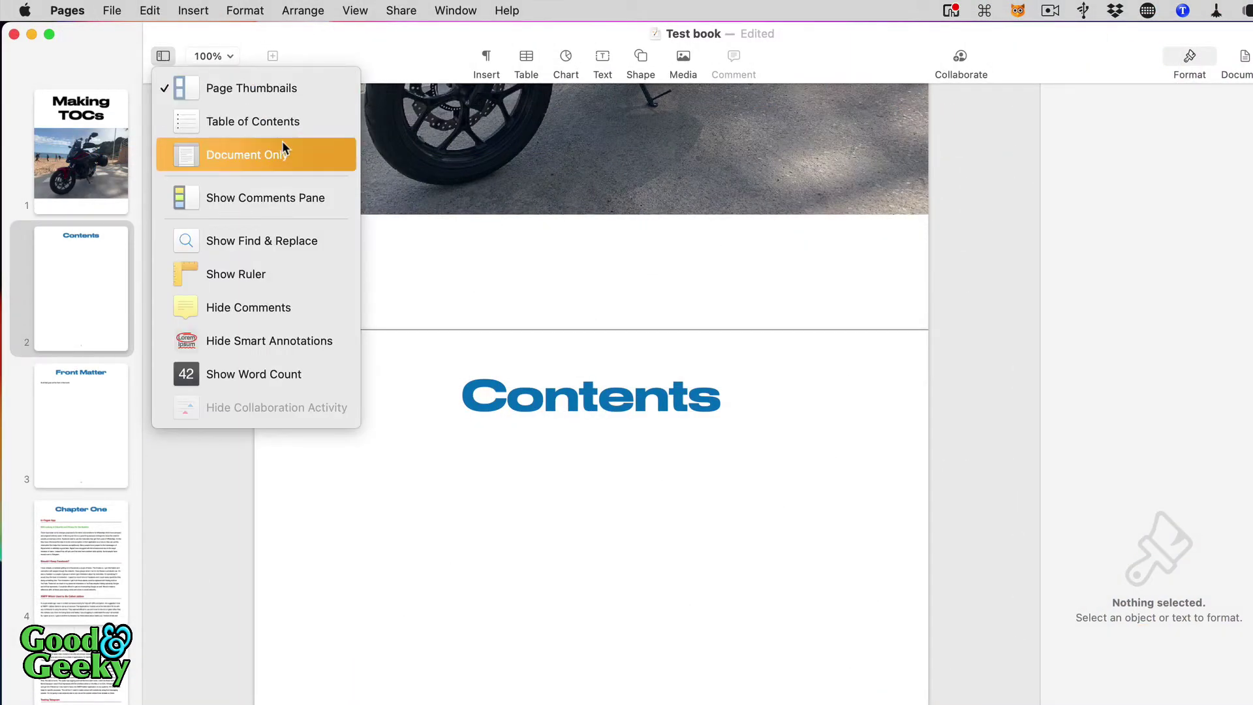
pyautogui.click(288, 122)
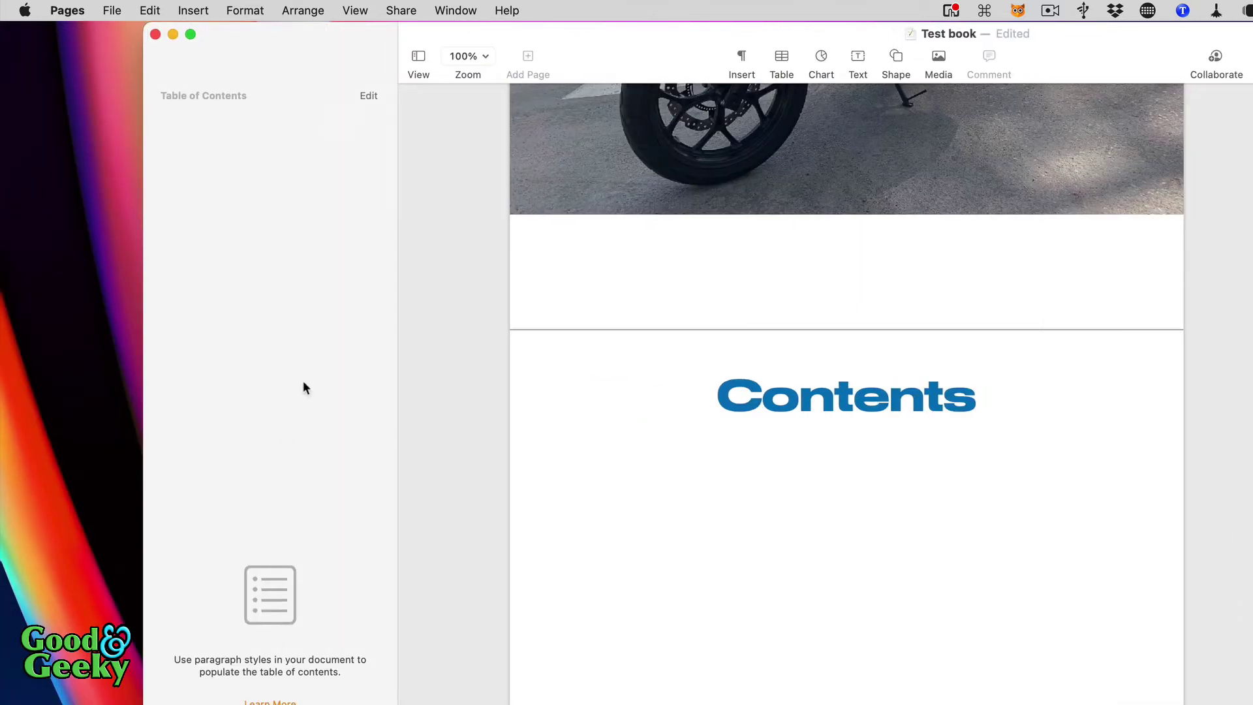
pyautogui.click(369, 96)
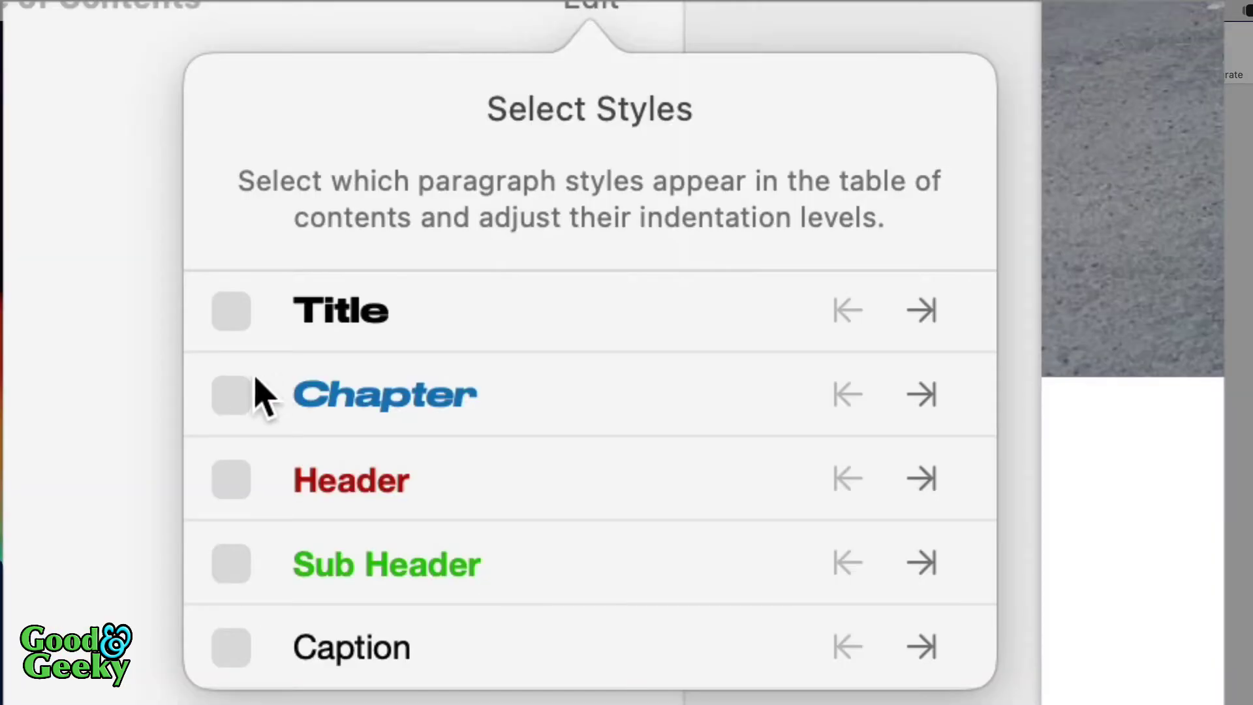
pyautogui.click(221, 404)
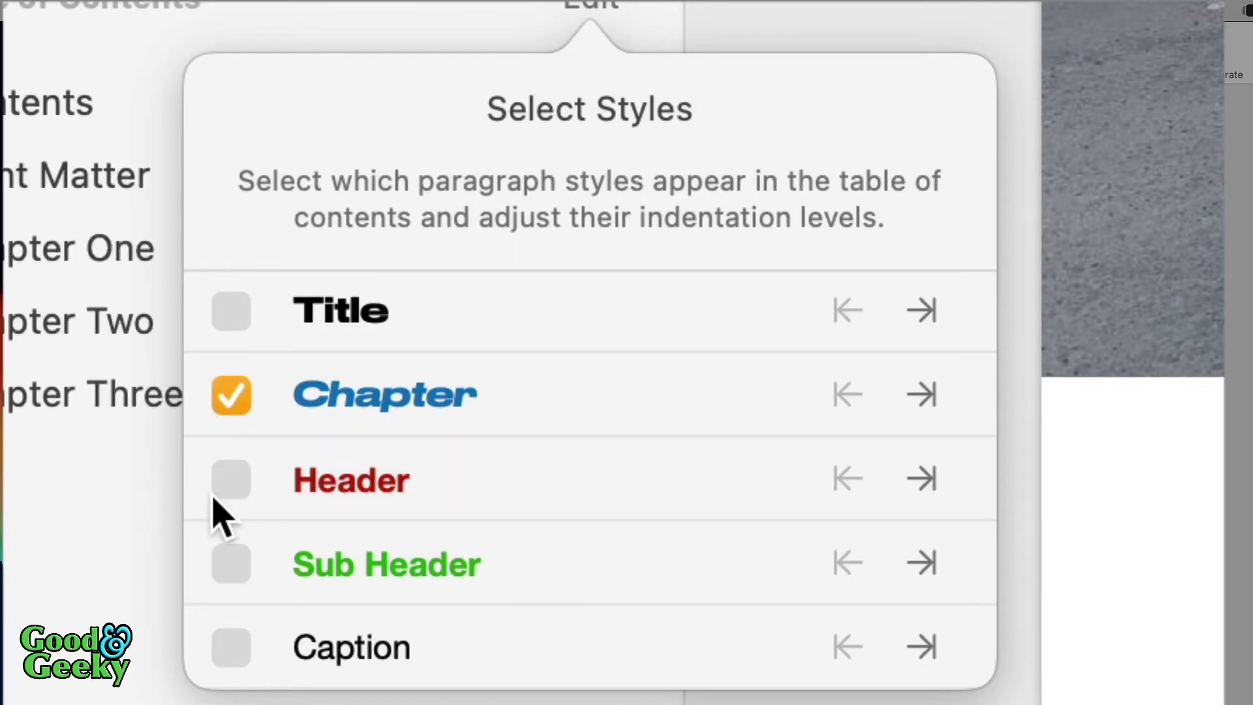
pyautogui.click(222, 484)
pyautogui.click(225, 563)
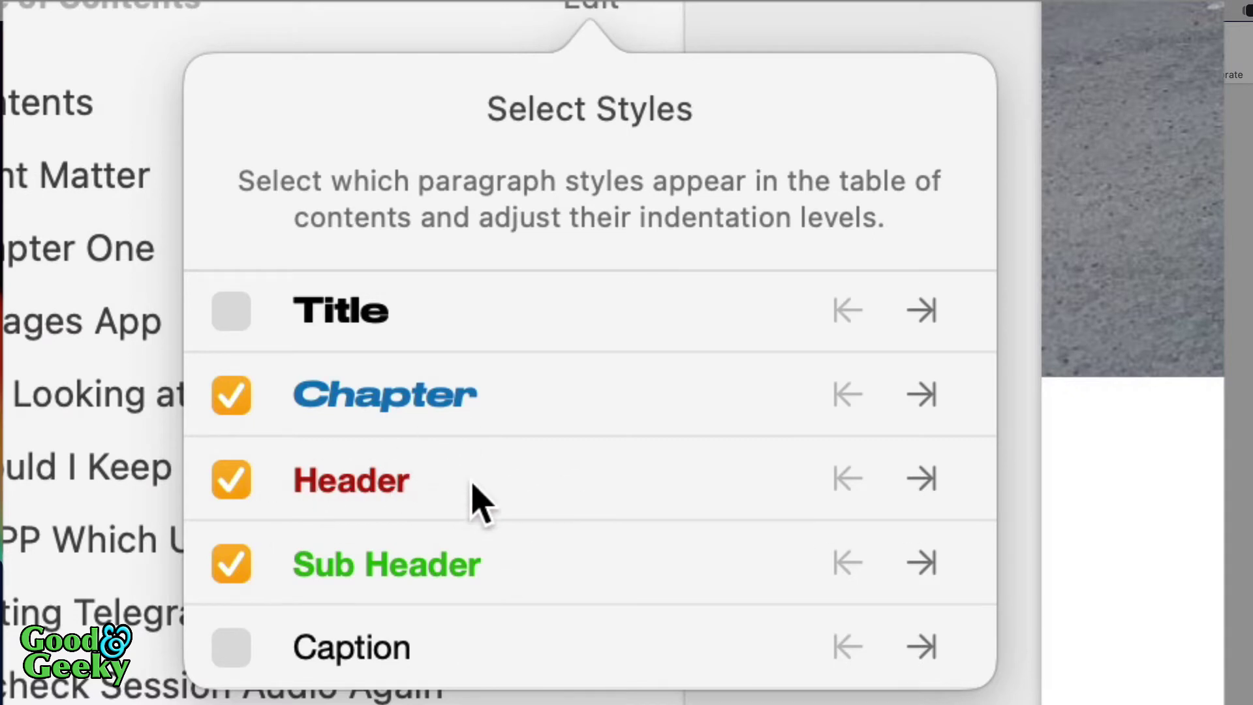
# Step: Indent Header entries one level and Sub Header entries two levels
pyautogui.click(919, 481)
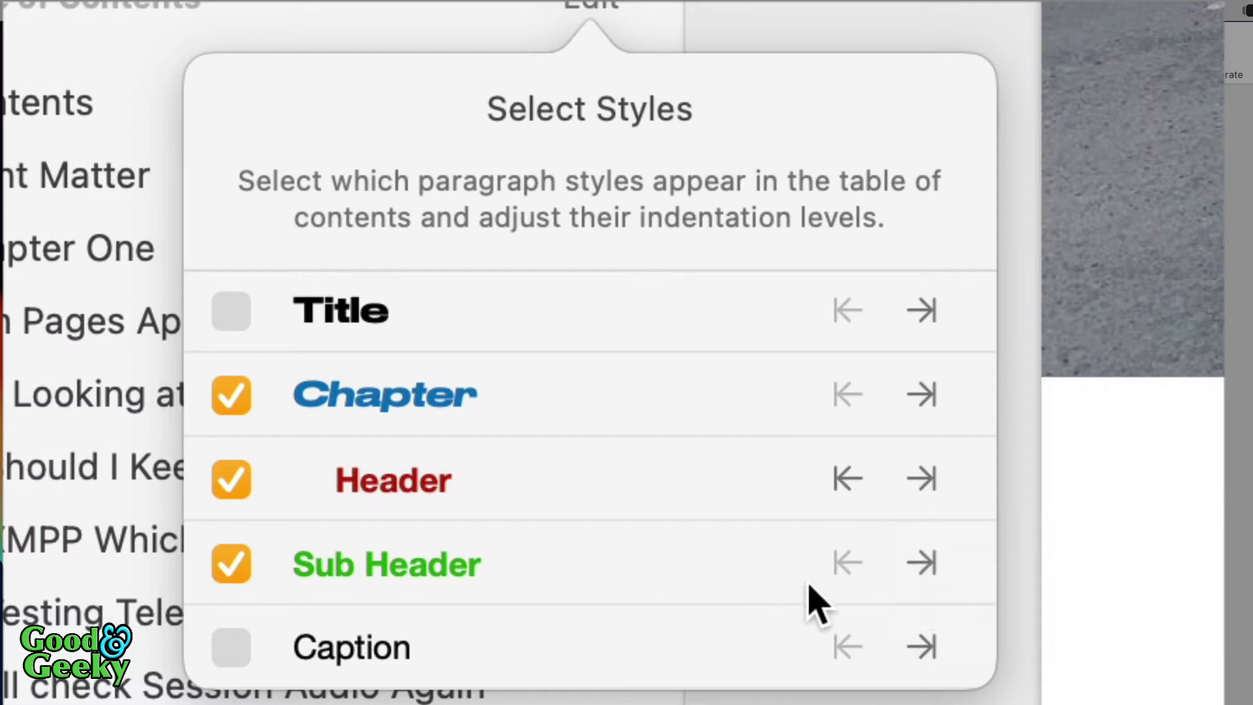
pyautogui.click(928, 562)
pyautogui.click(929, 564)
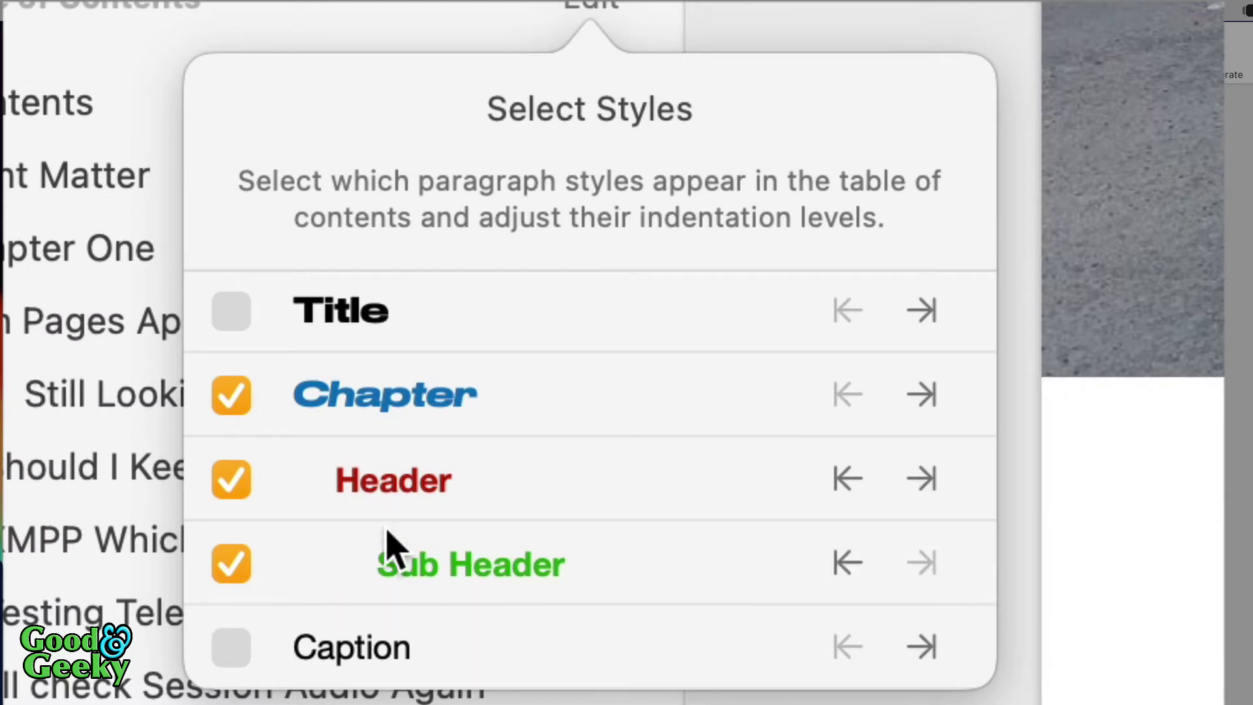
pyautogui.click(287, 653)
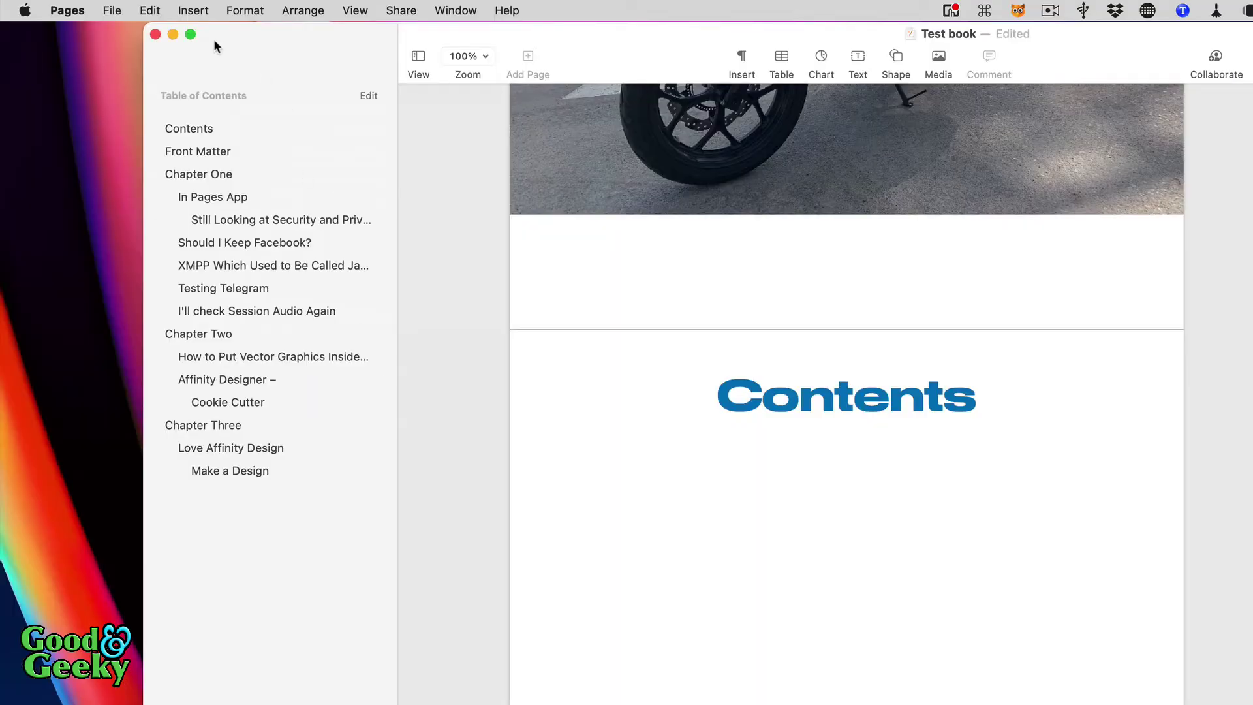
# Step: Re-export the book as an EPUB and acknowledge the alert about changes in the export
pyautogui.click(112, 11)
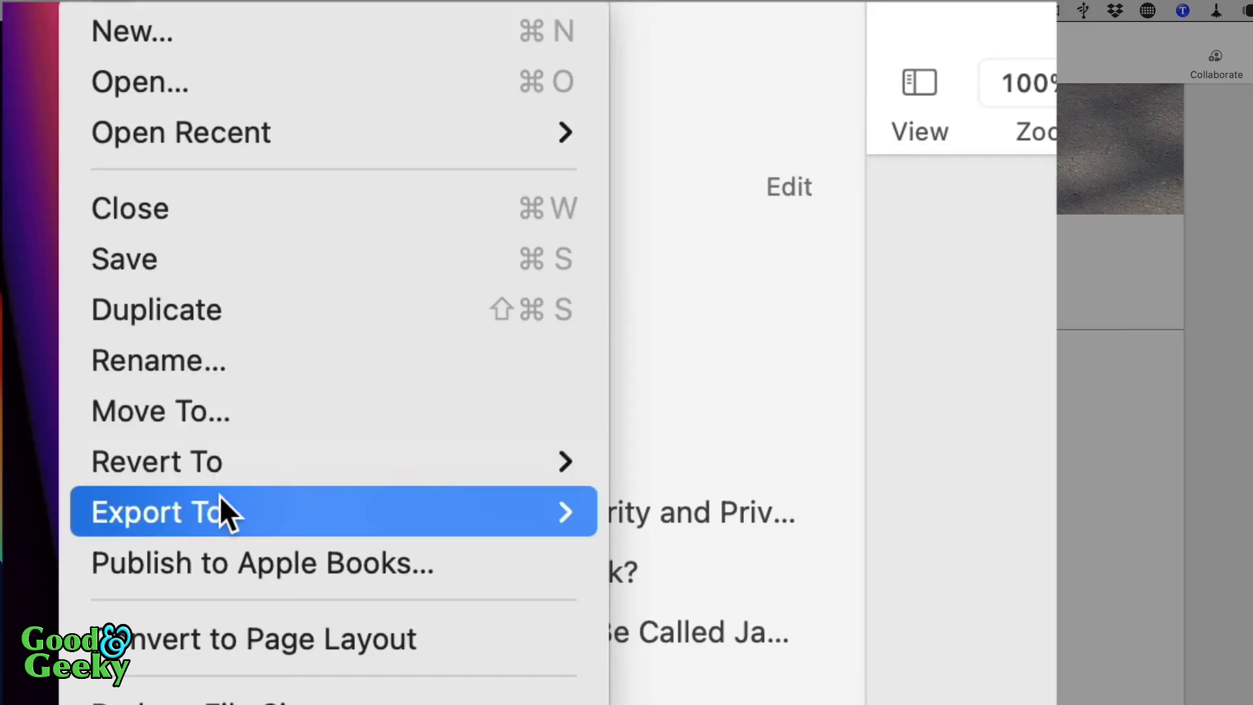
pyautogui.moveTo(232, 506)
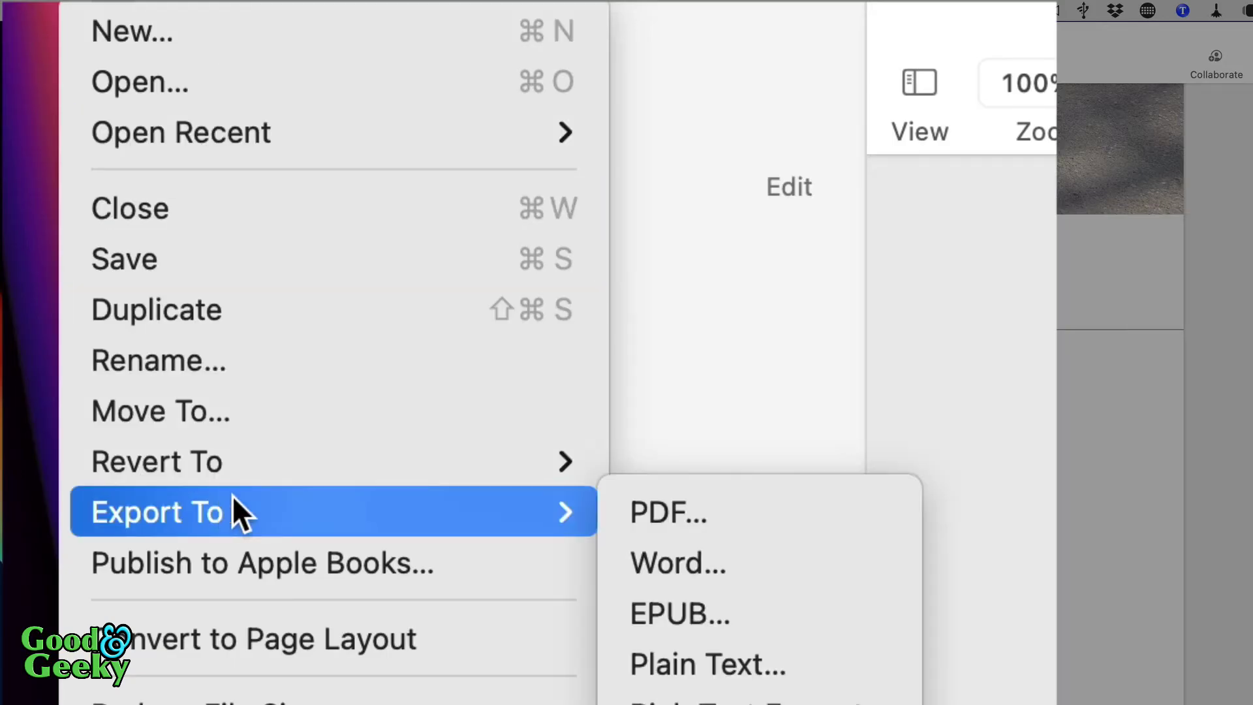
pyautogui.click(678, 608)
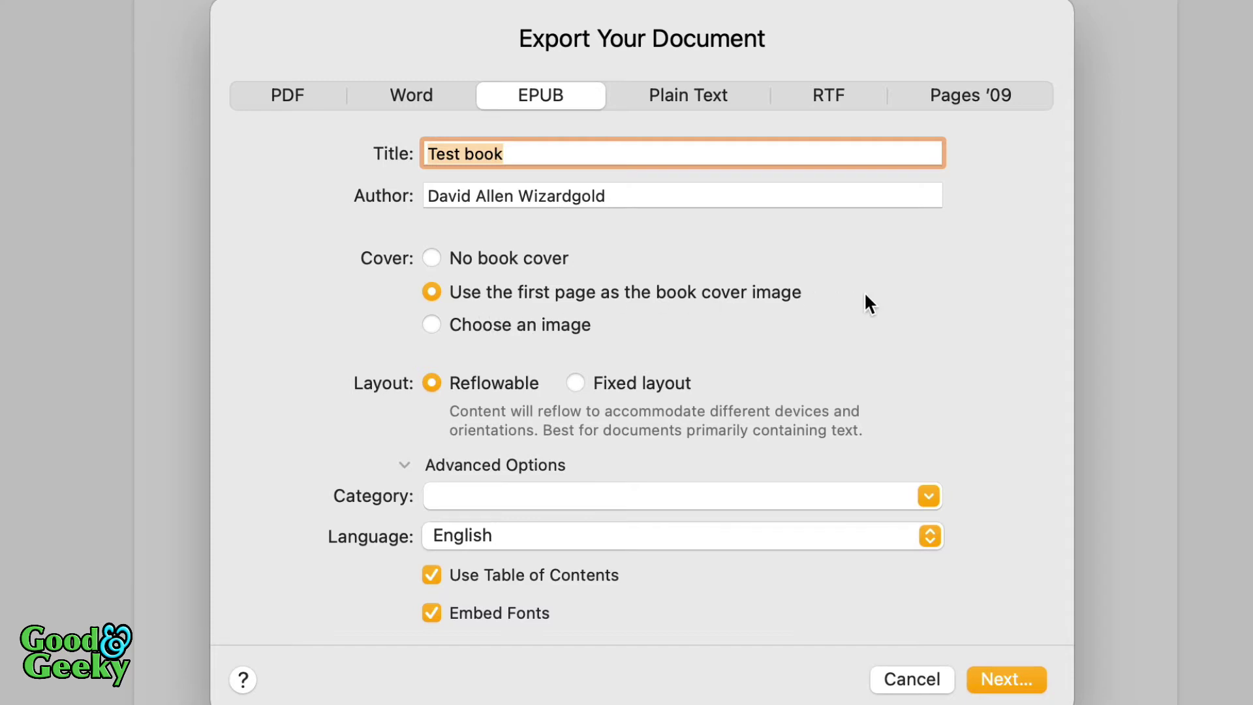
pyautogui.click(1005, 675)
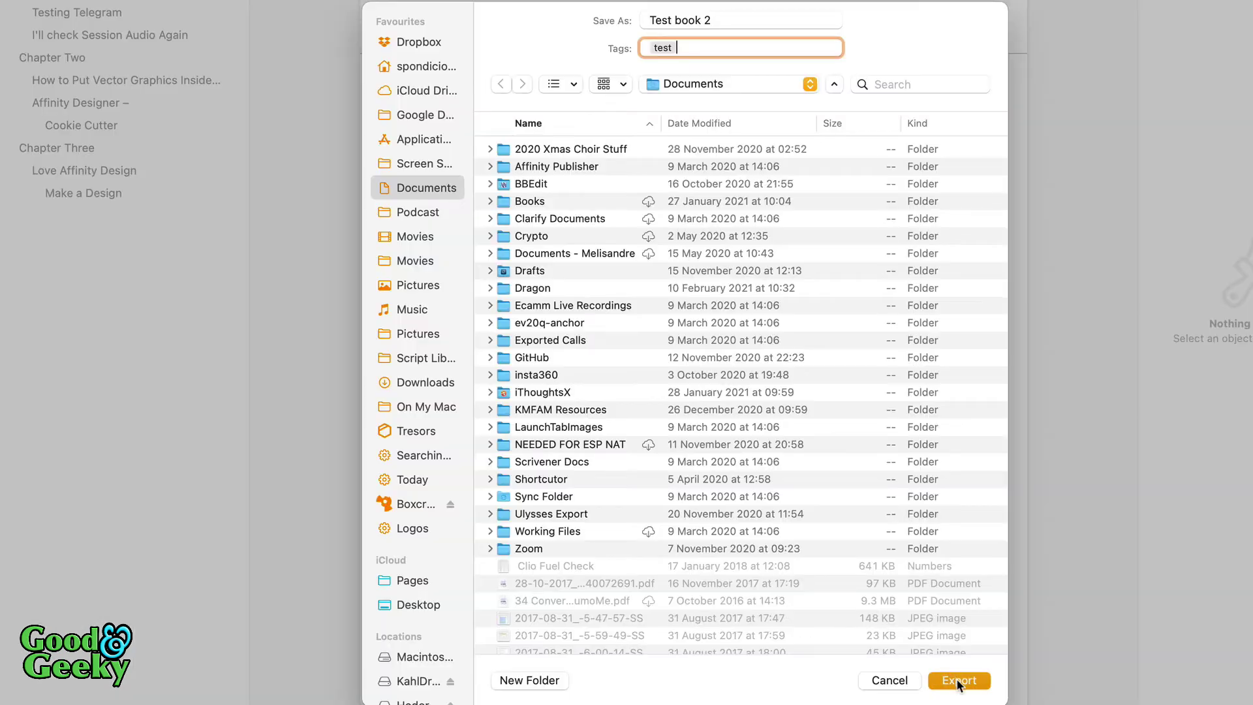
pyautogui.click(957, 679)
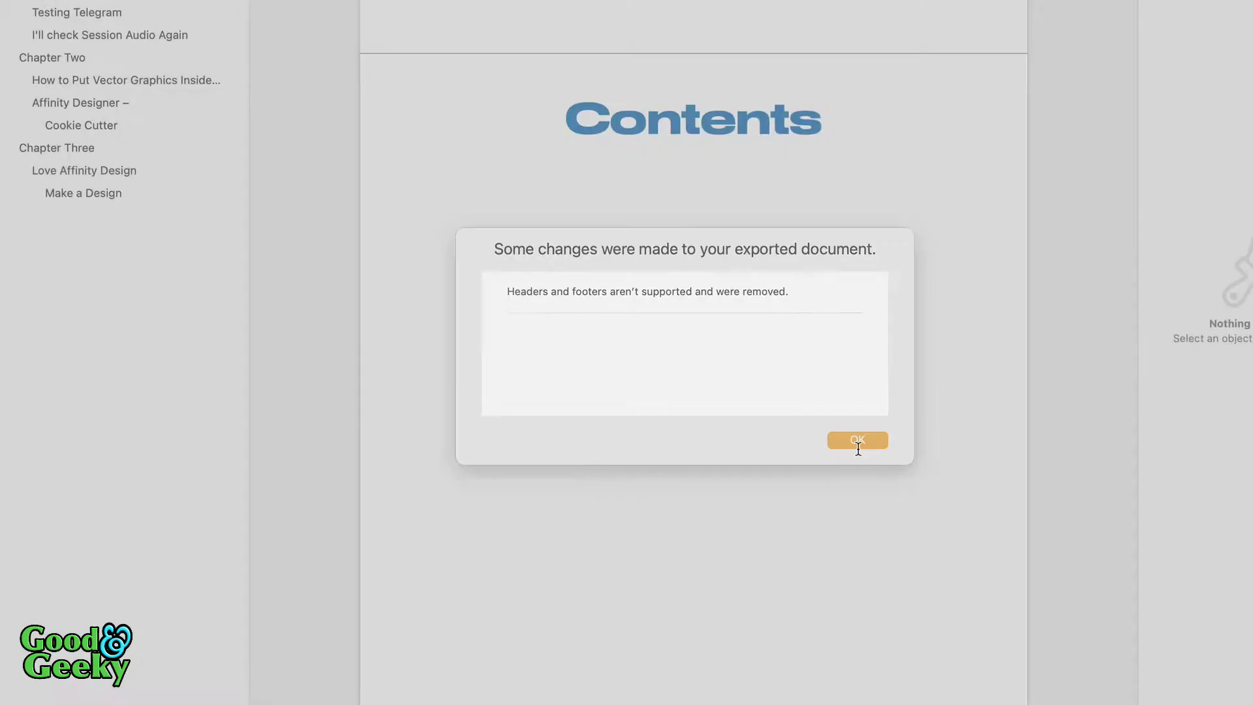
pyautogui.click(857, 449)
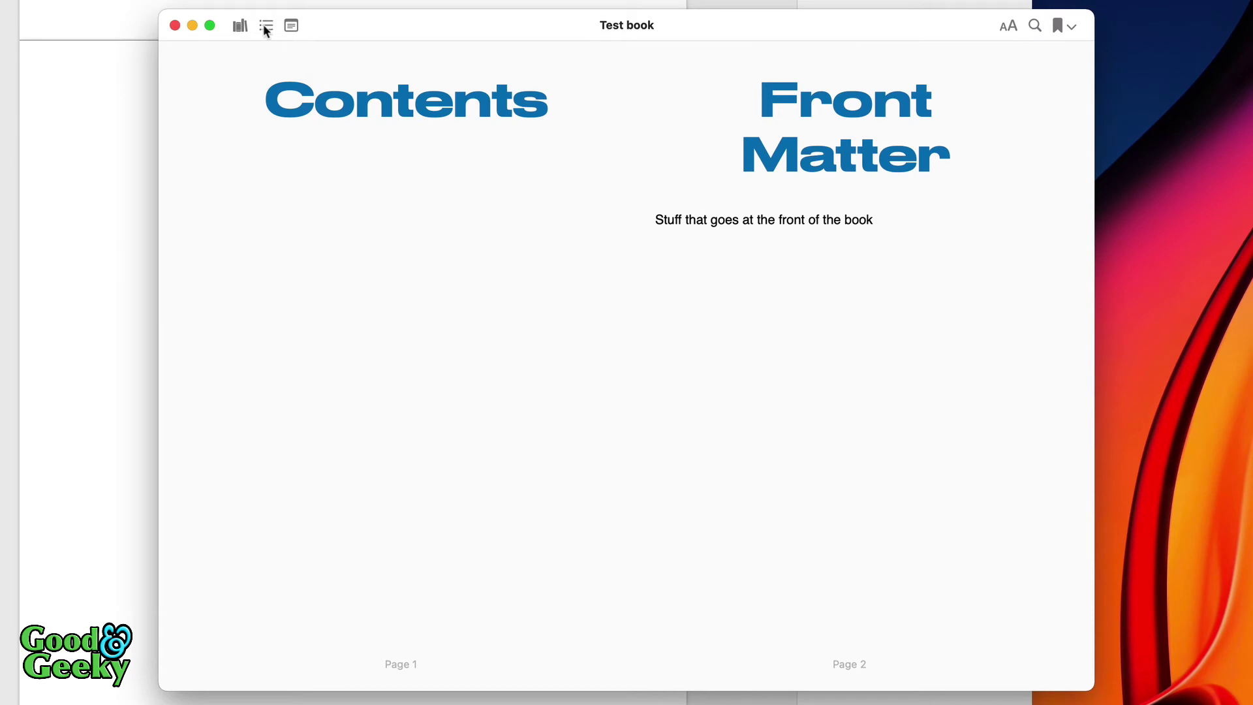
# Step: Use the Books table of contents to jump to Chapter One, back to Contents, and reopen the list
pyautogui.click(265, 27)
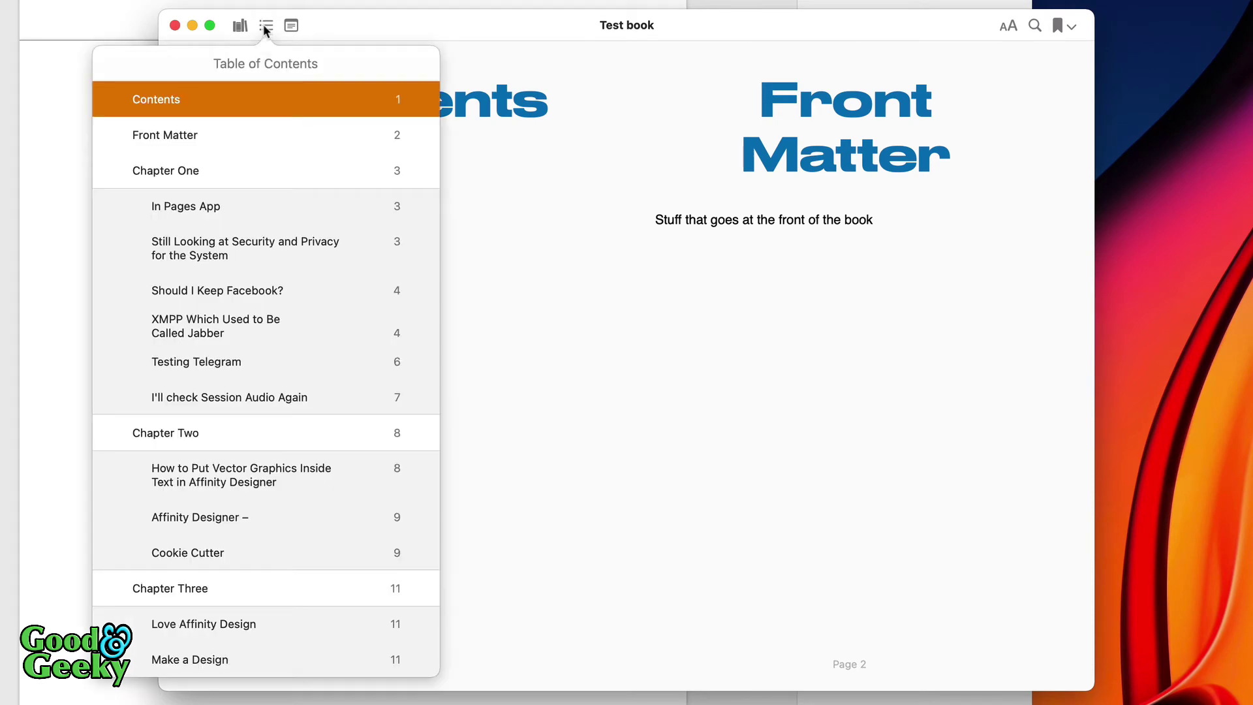
pyautogui.click(166, 170)
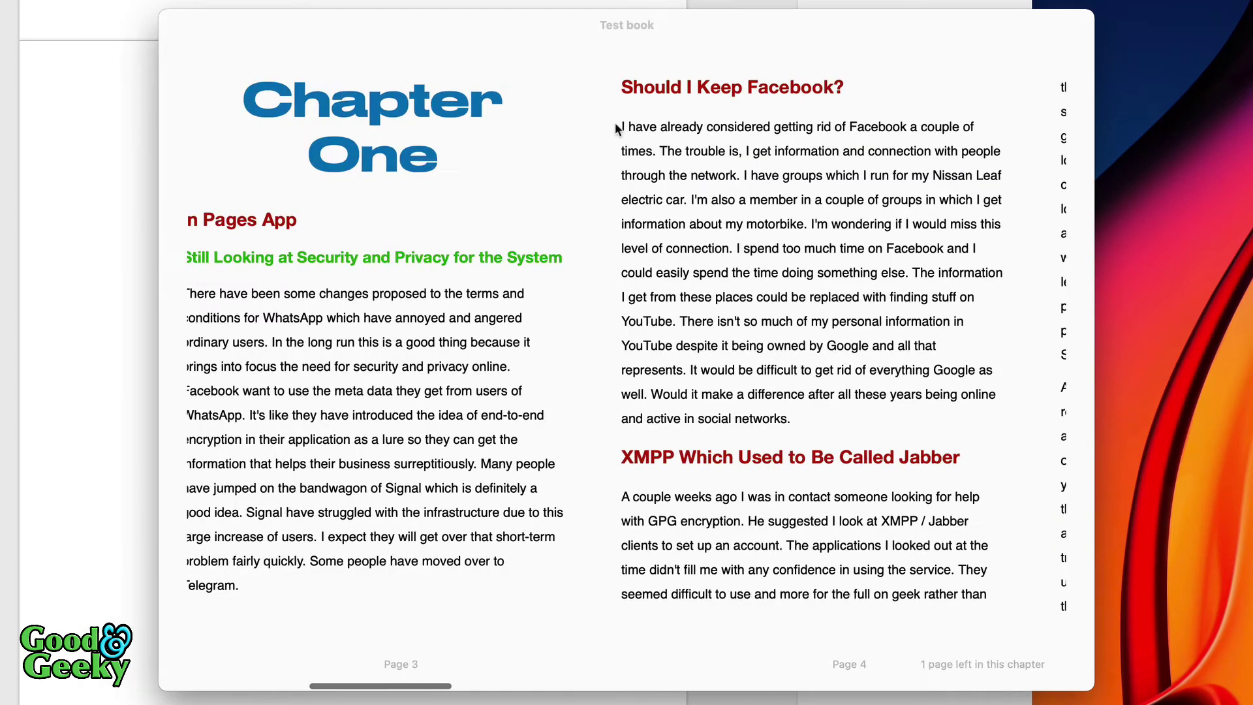
pyautogui.hscroll(5, 615, 122)
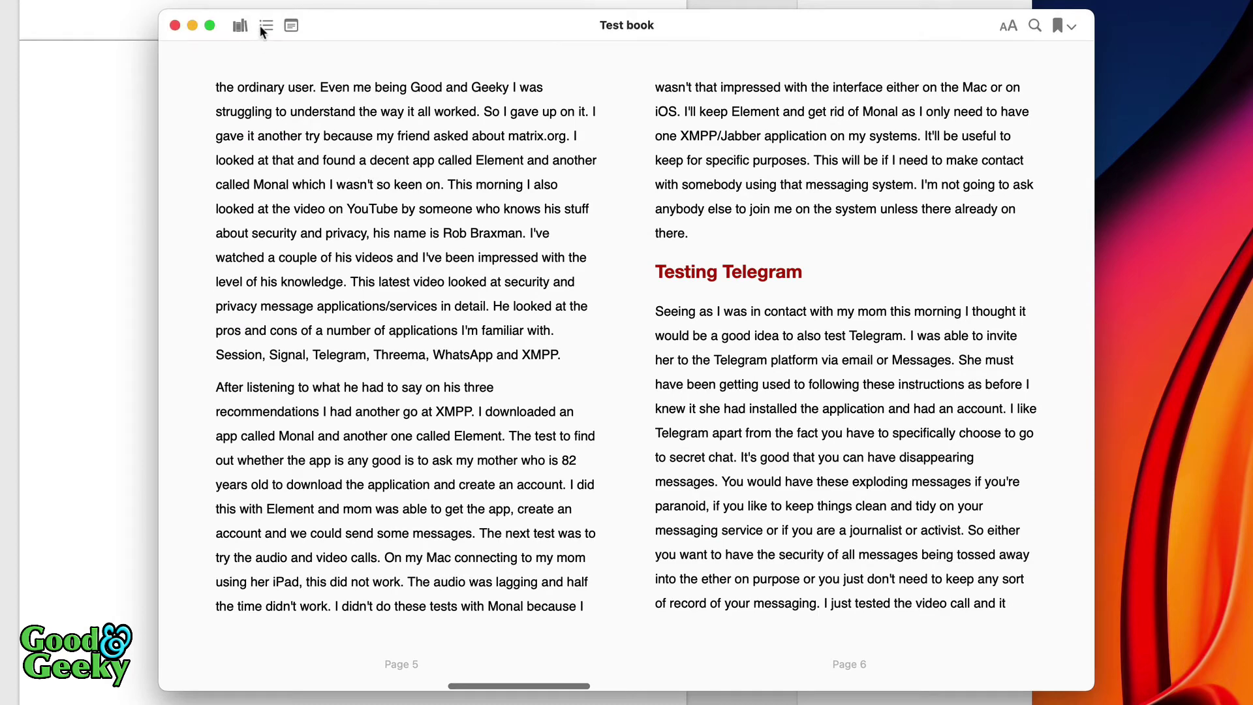
pyautogui.click(266, 26)
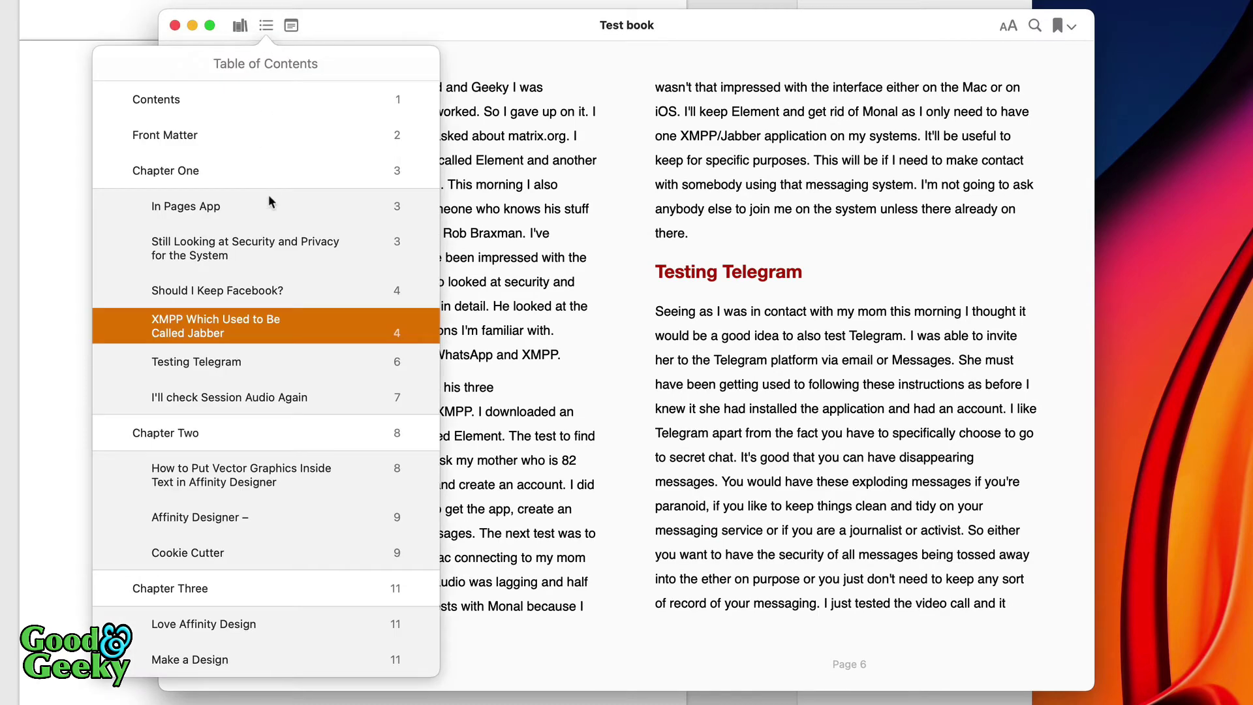
pyautogui.click(192, 109)
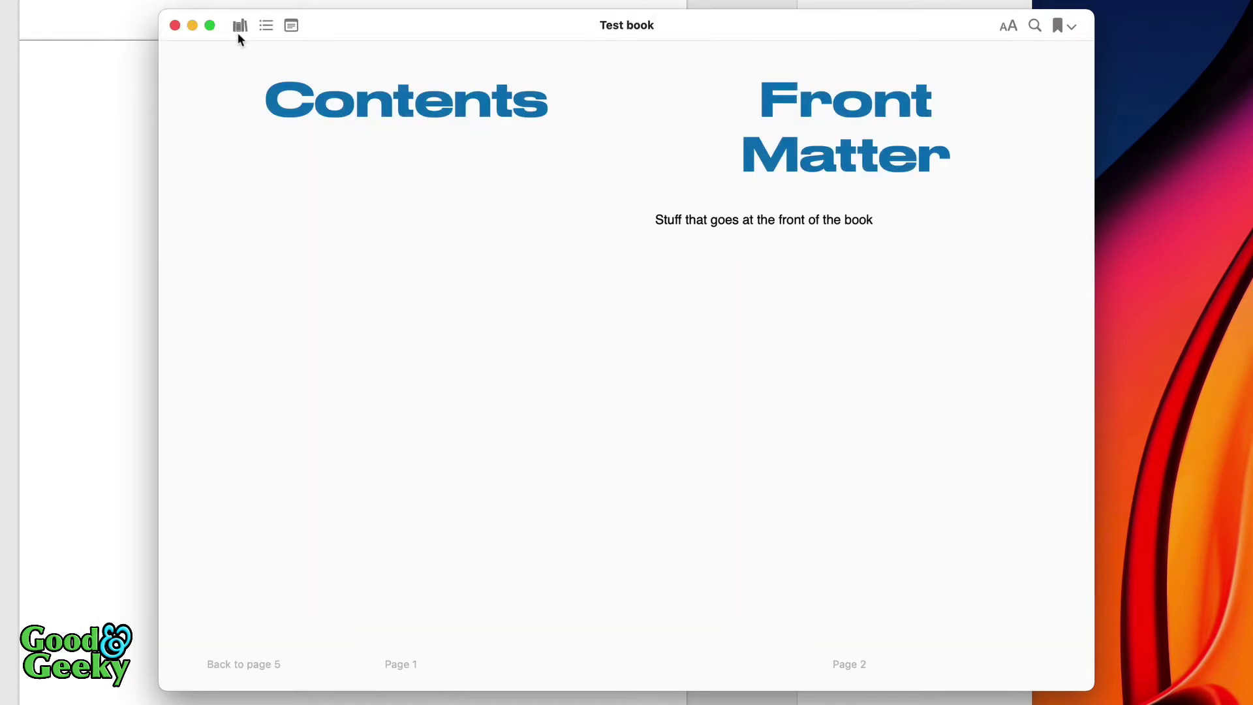
pyautogui.click(268, 25)
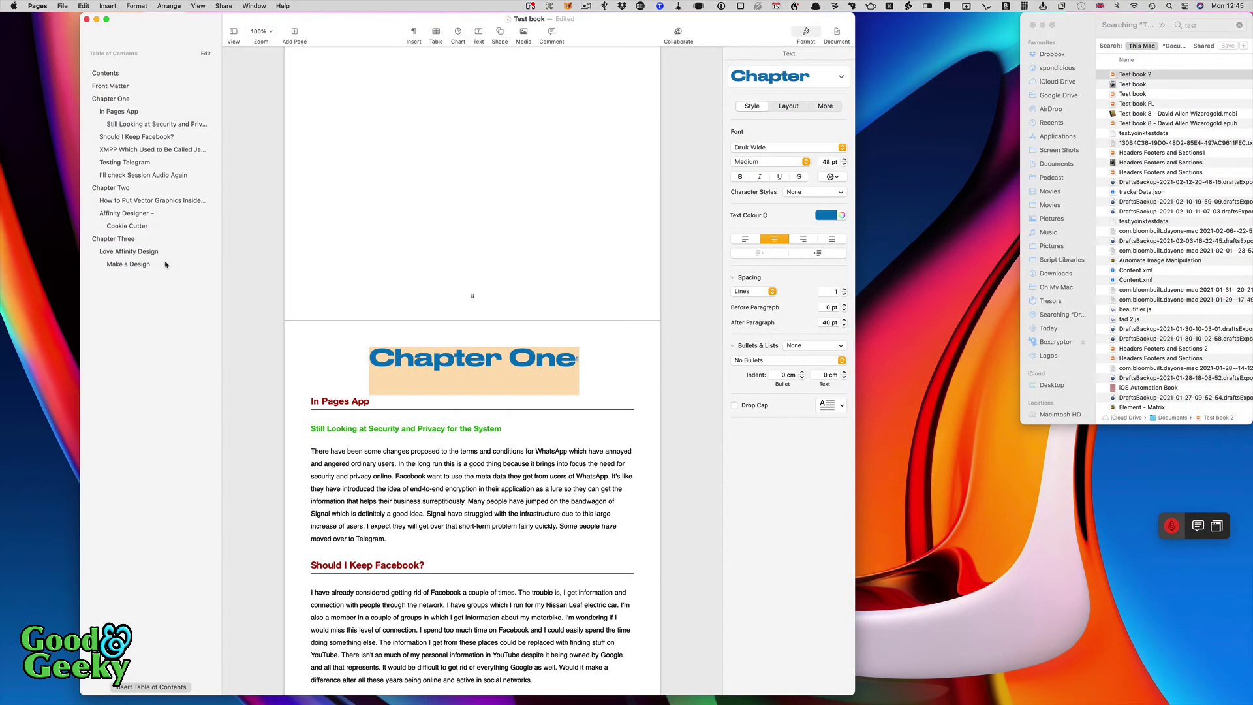
# Step: Insert a table of contents below the Contents heading
pyautogui.scroll(10, 353, 233)
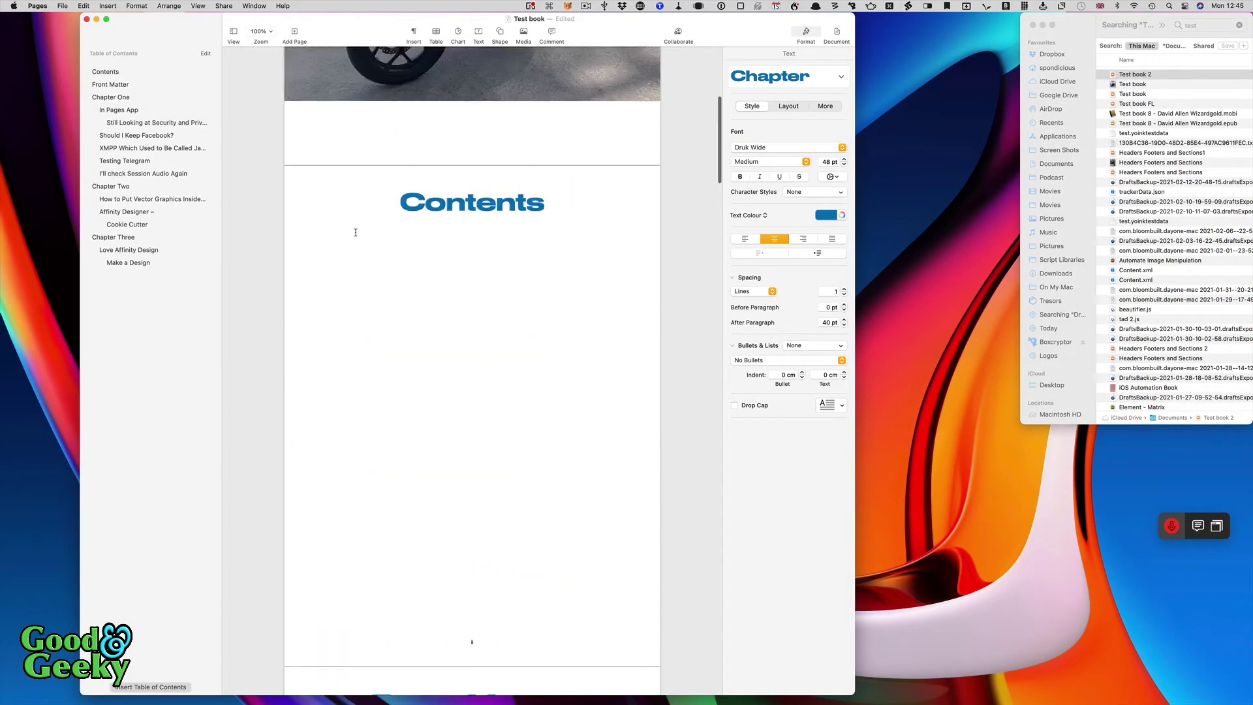
pyautogui.click(406, 299)
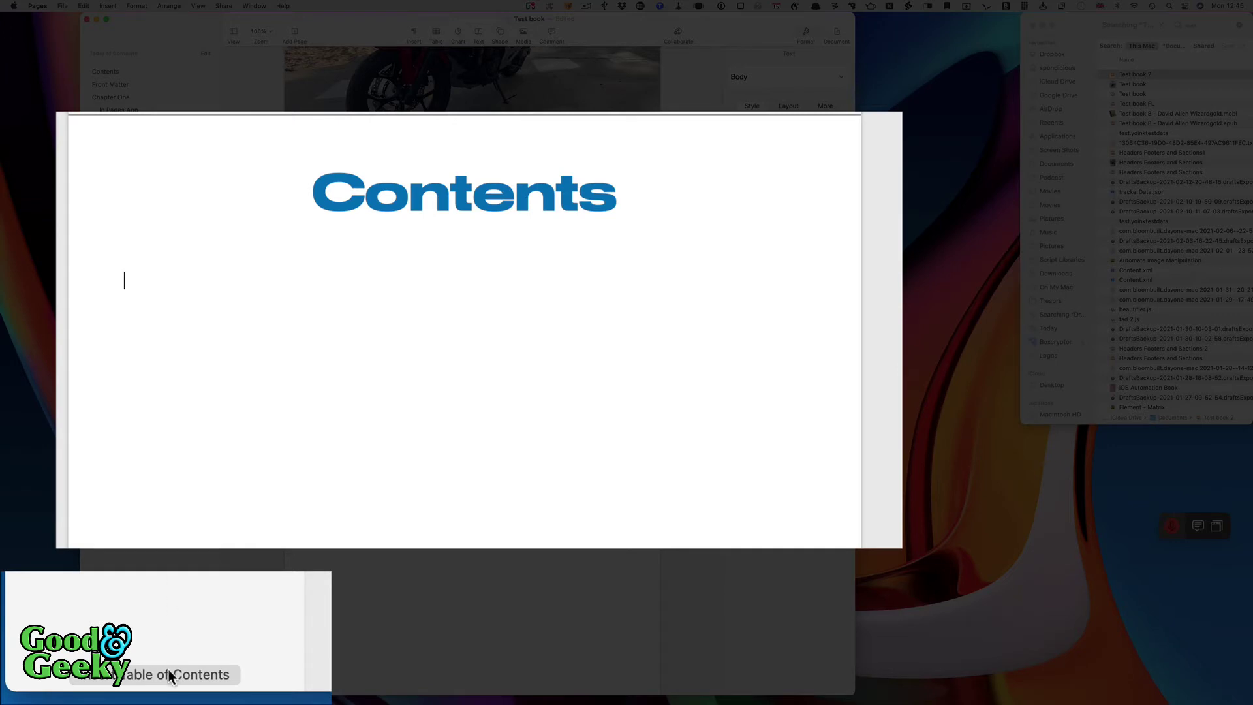
pyautogui.click(169, 673)
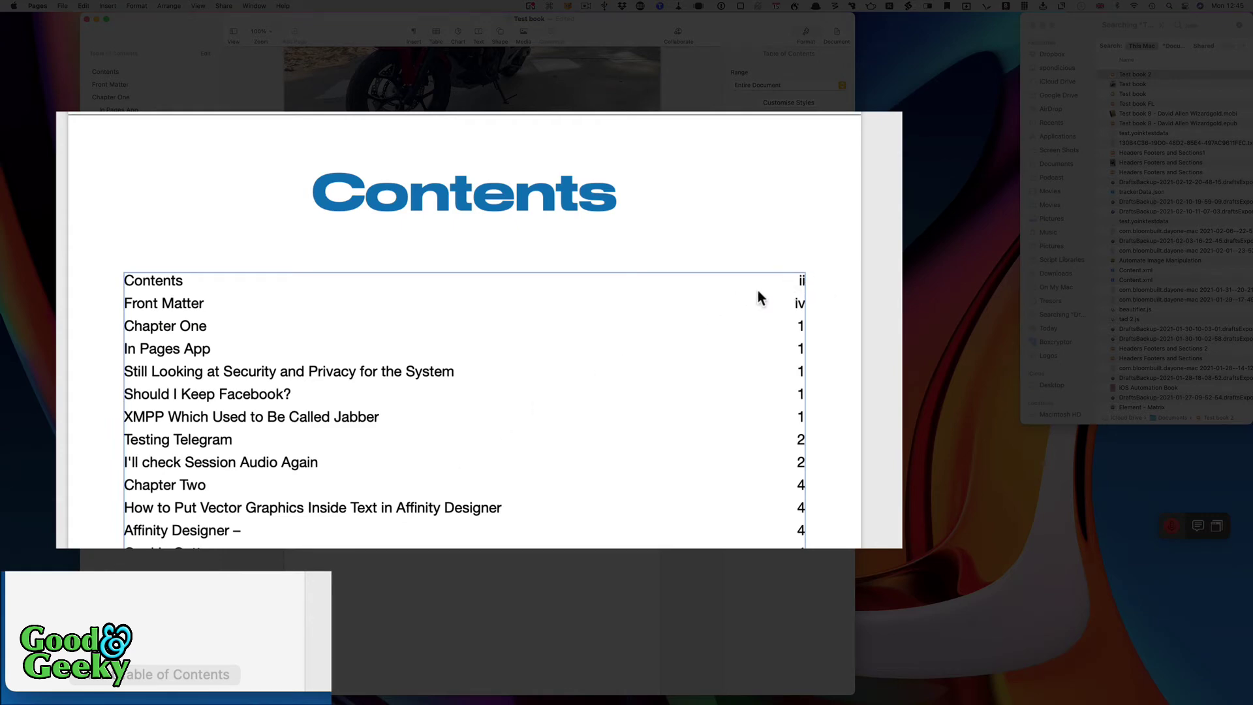
# Step: Switch the sidebar to page thumbnails and browse the cover, Chapter One and blank page 3
pyautogui.click(233, 31)
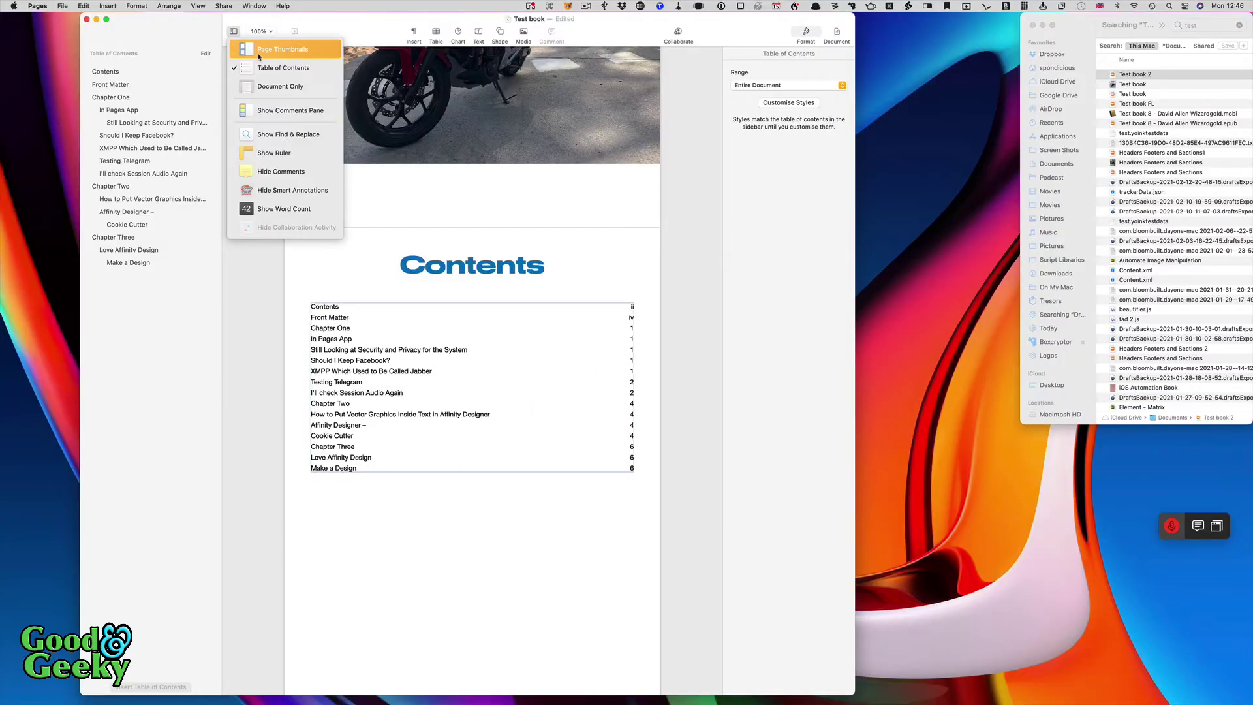
pyautogui.click(258, 56)
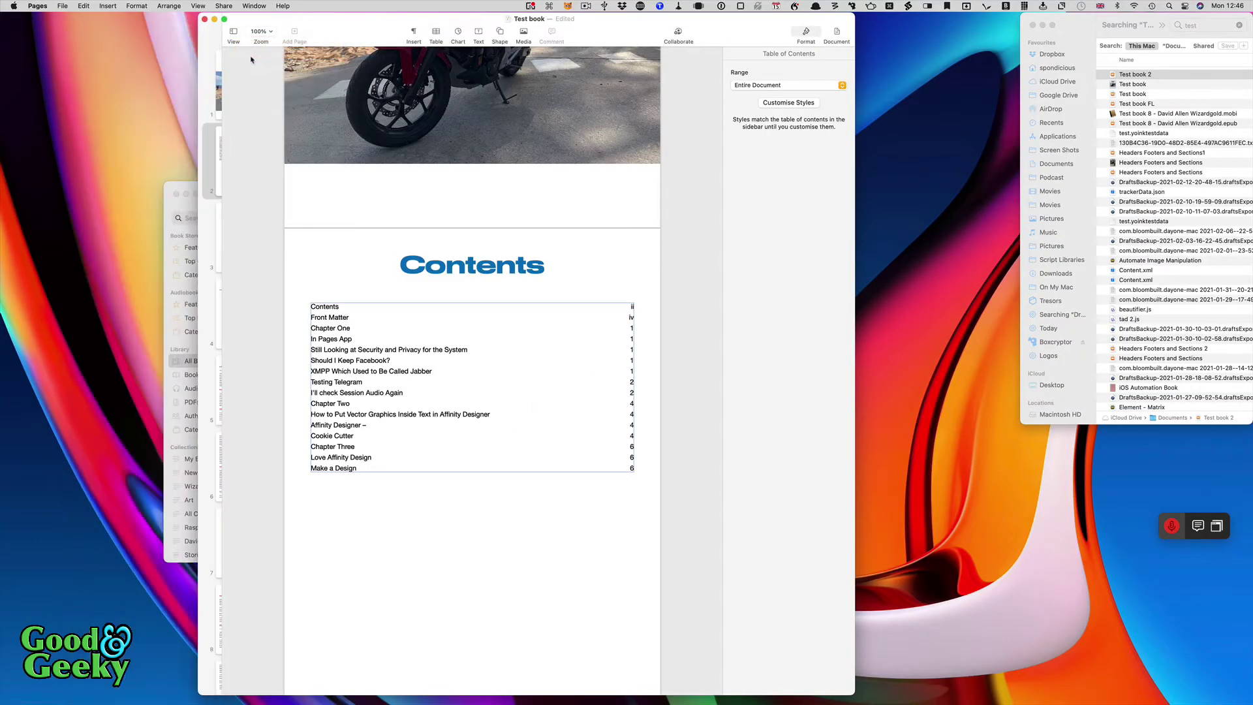
pyautogui.click(179, 104)
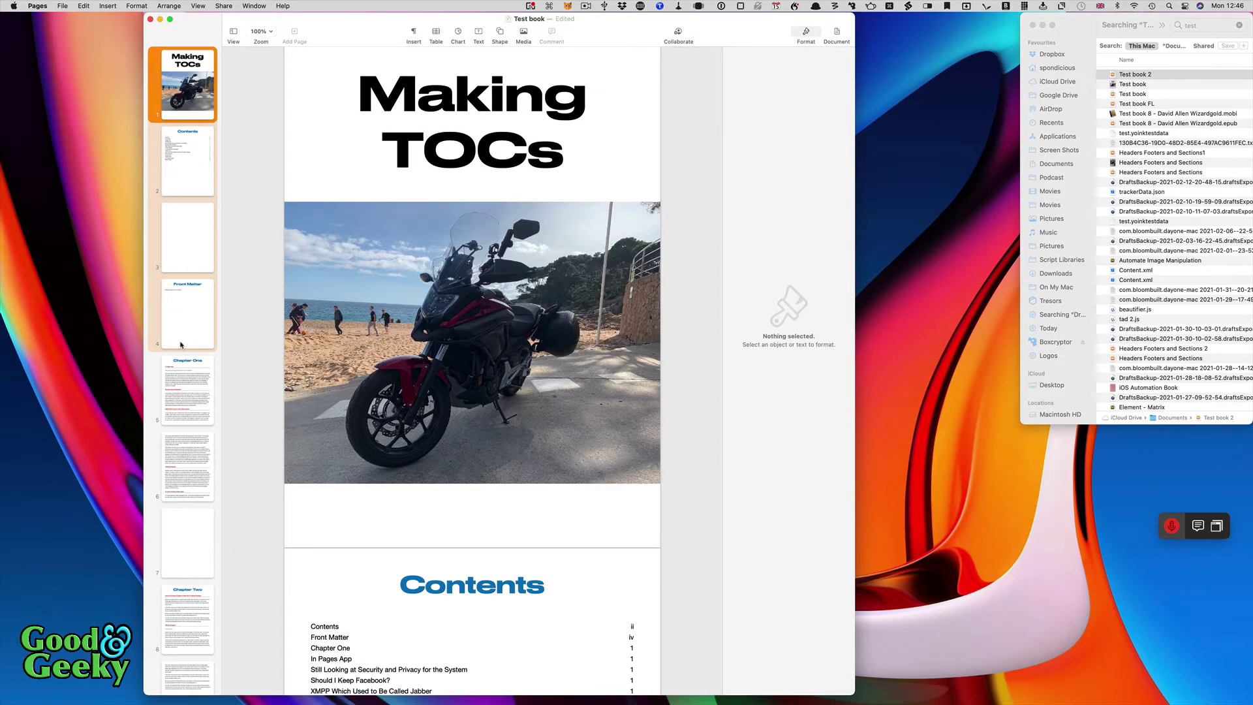
pyautogui.click(186, 380)
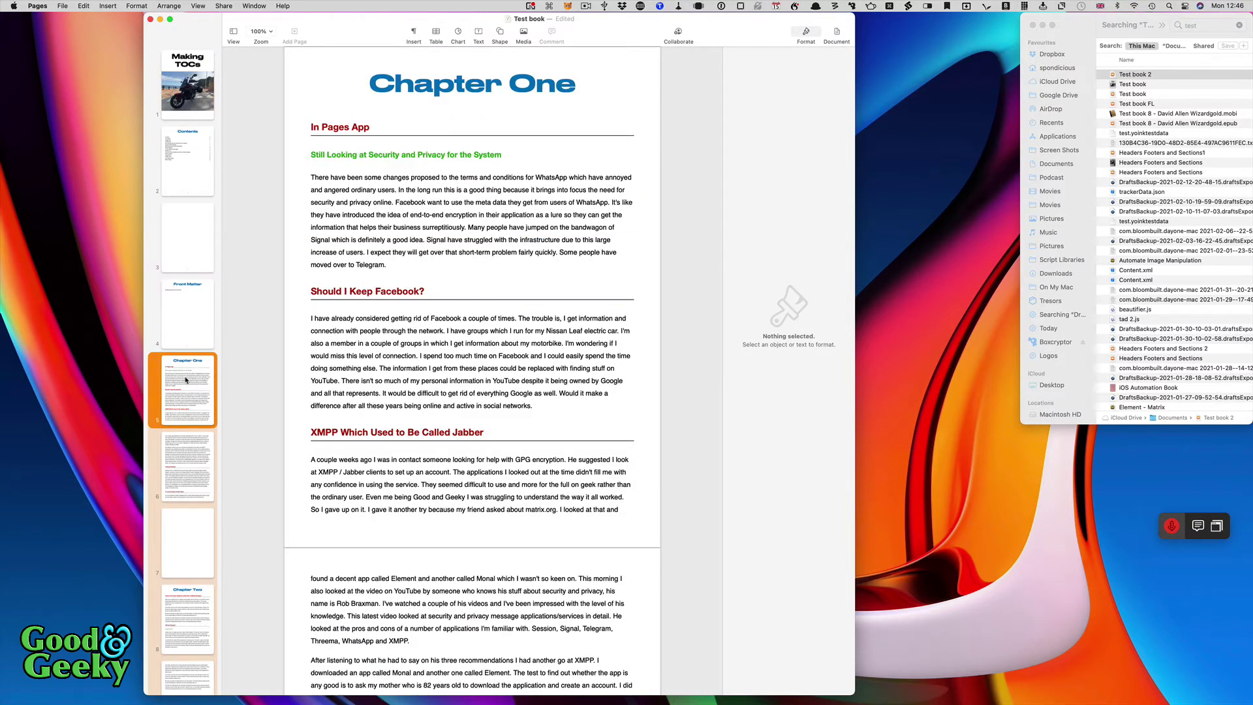
pyautogui.click(192, 247)
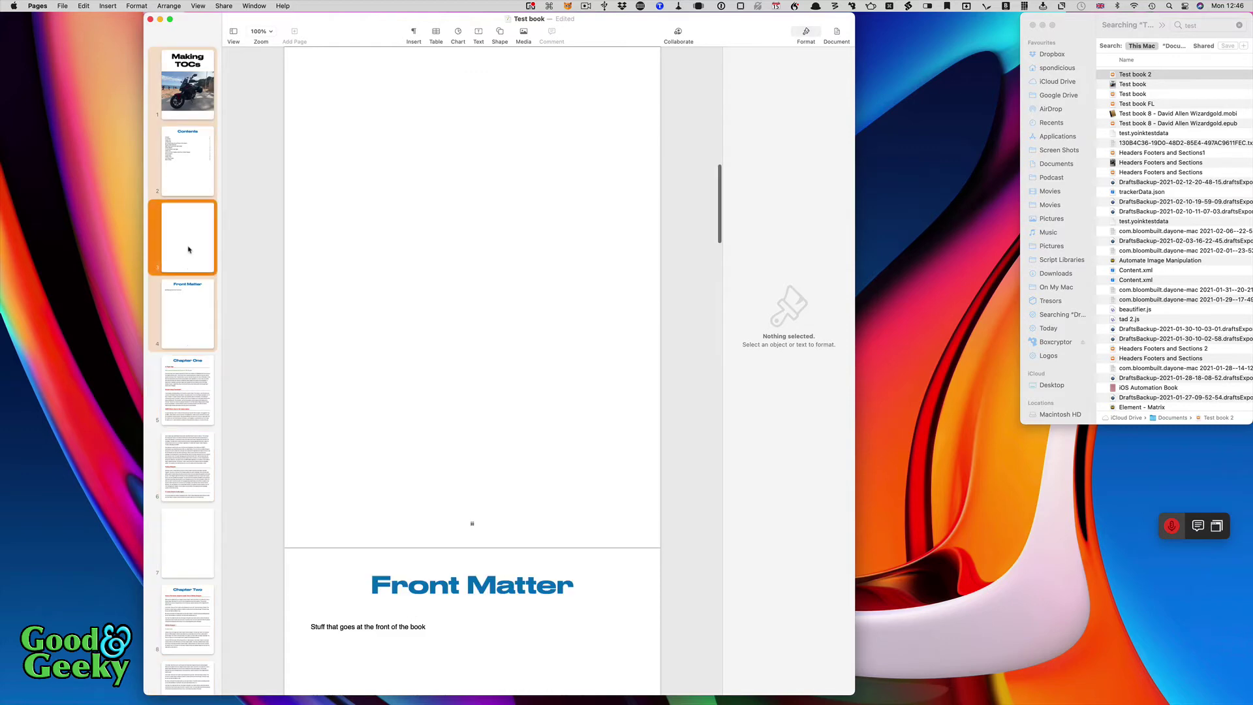
pyautogui.scroll(10, 398, 378)
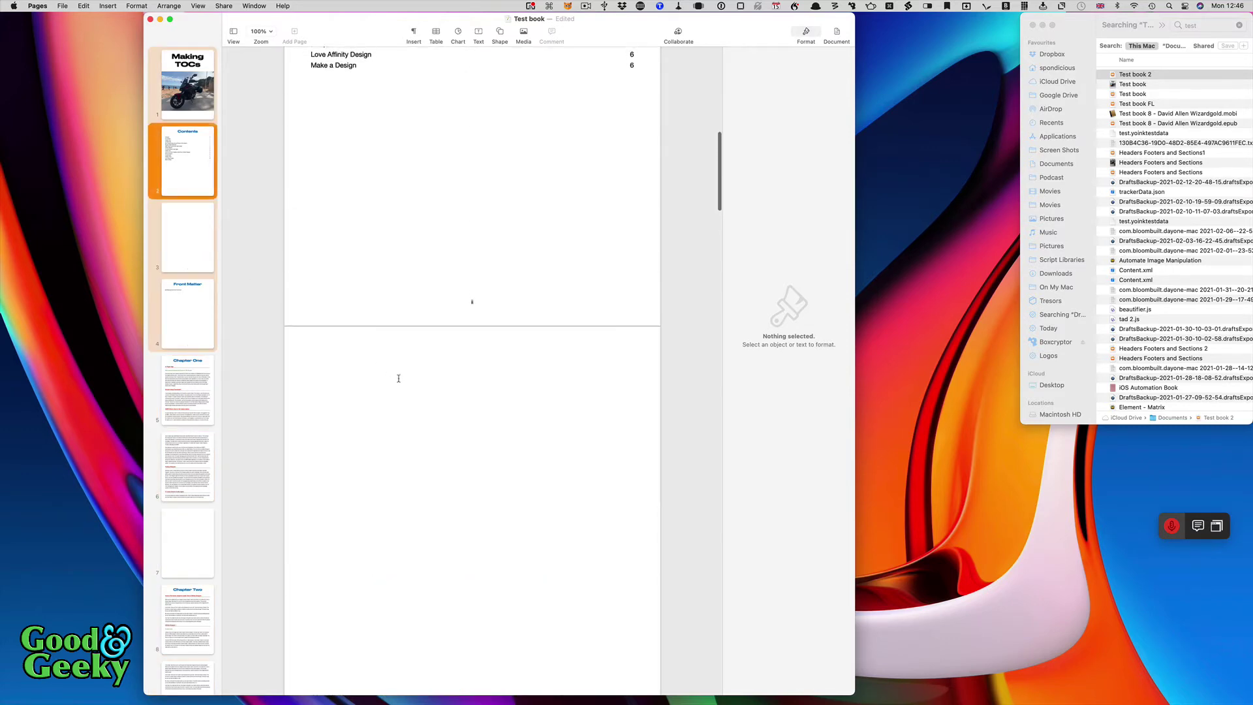
pyautogui.scroll(1, 418, 362)
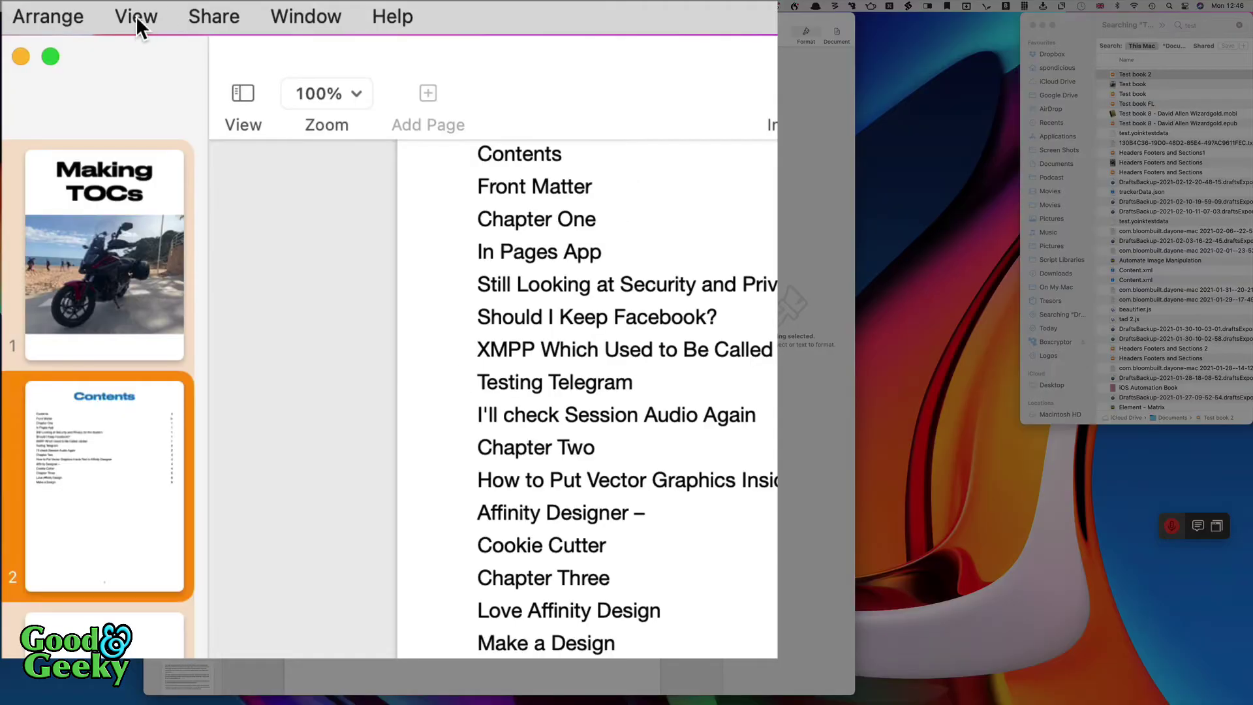
# Step: Turn on Show Layout and Show Invisibles from the View menu
pyautogui.click(198, 6)
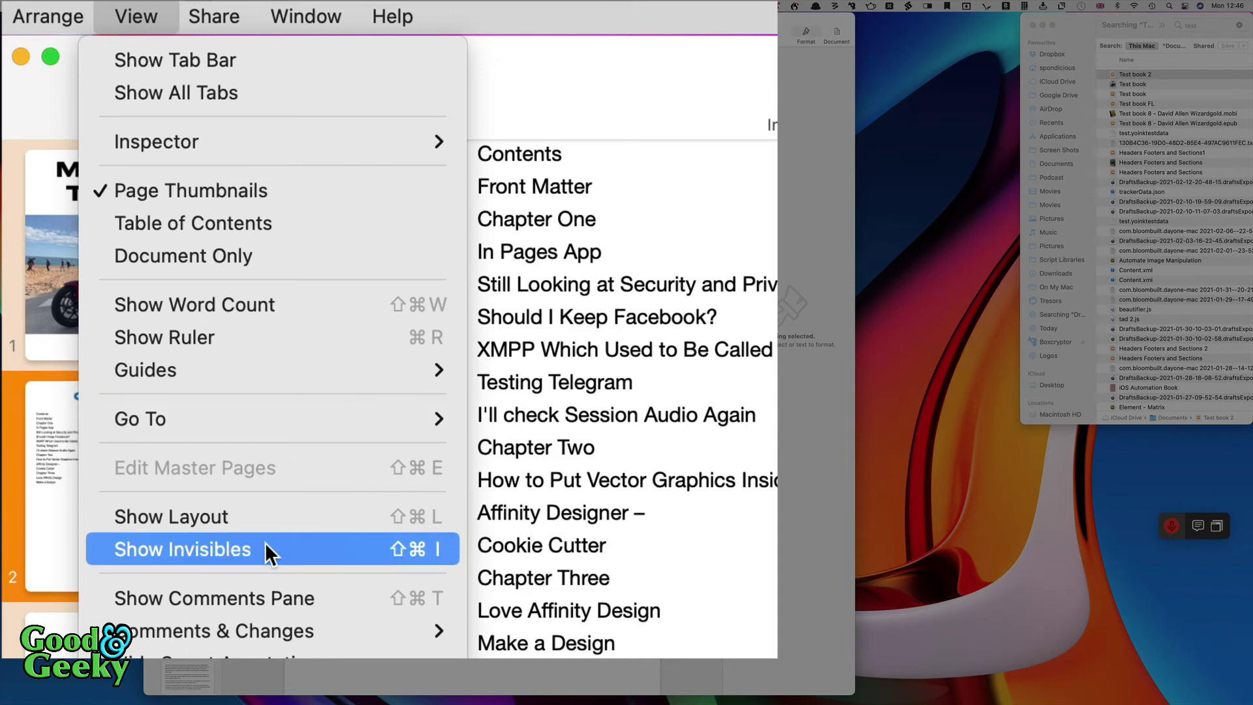
pyautogui.click(262, 514)
pyautogui.click(137, 13)
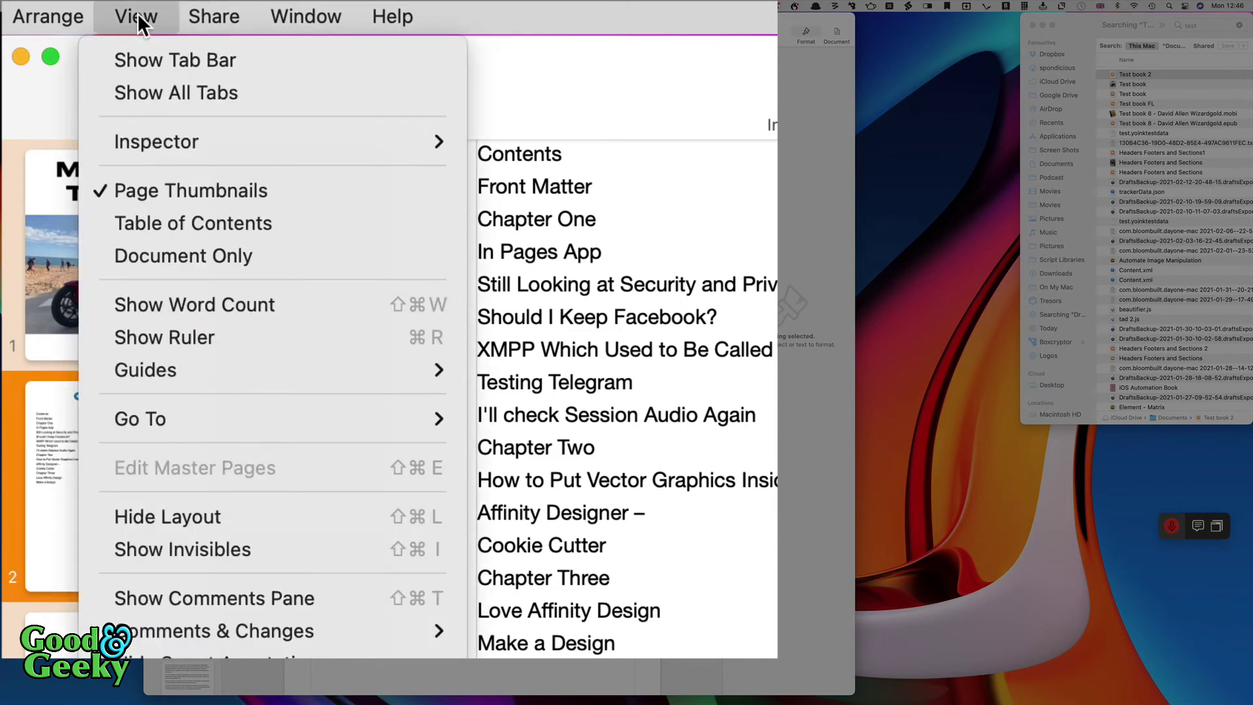
pyautogui.click(225, 548)
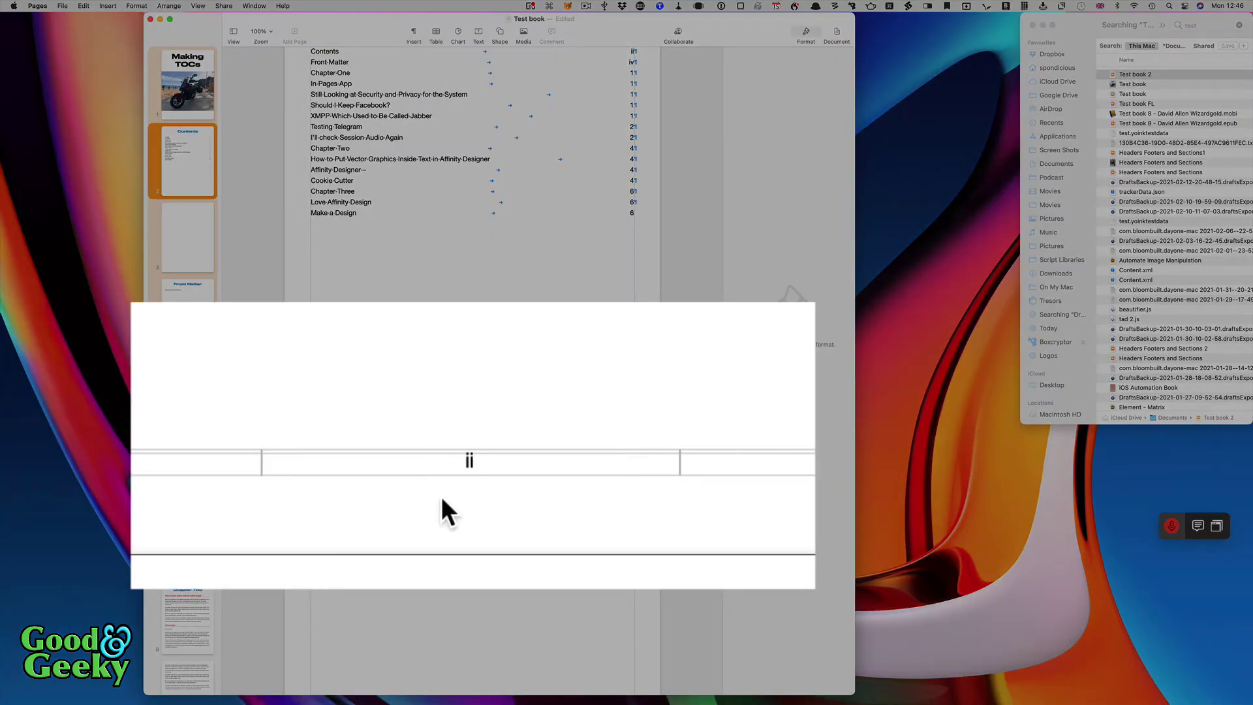
# Step: Delete the blank pages 3 and 6 from the document
pyautogui.scroll(2, 437, 453)
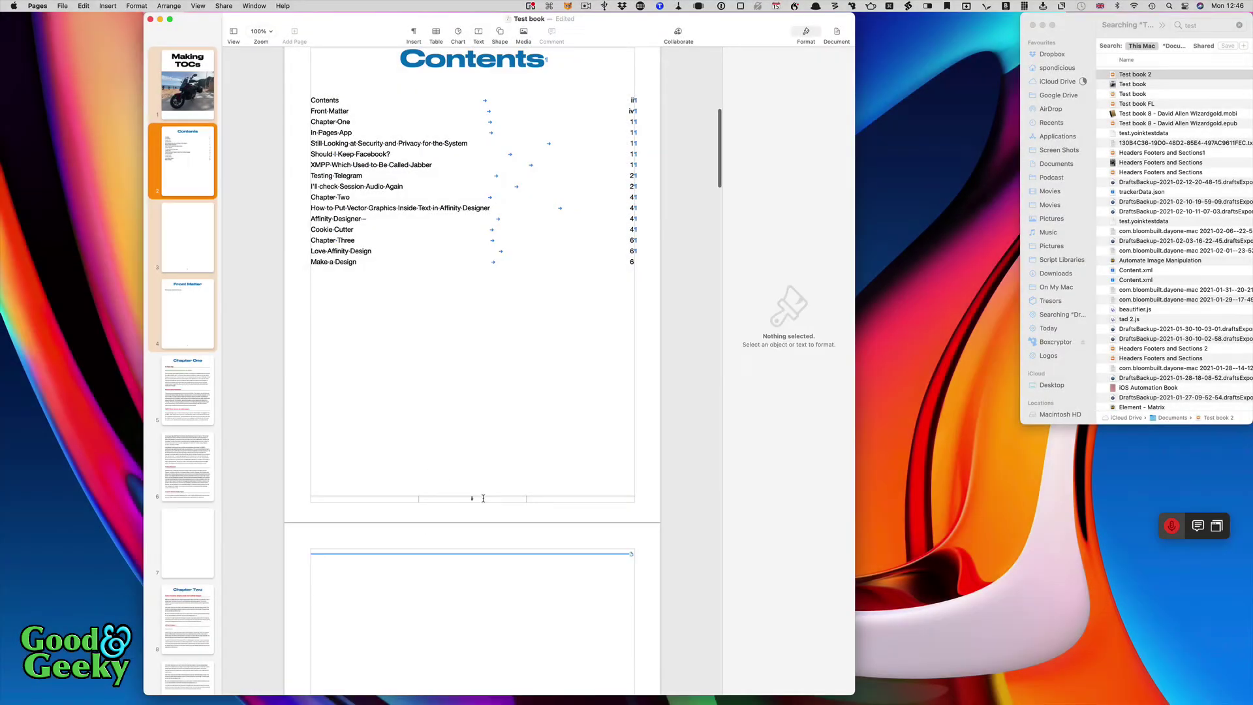
pyautogui.scroll(-10, 378, 323)
pyautogui.scroll(6, 382, 325)
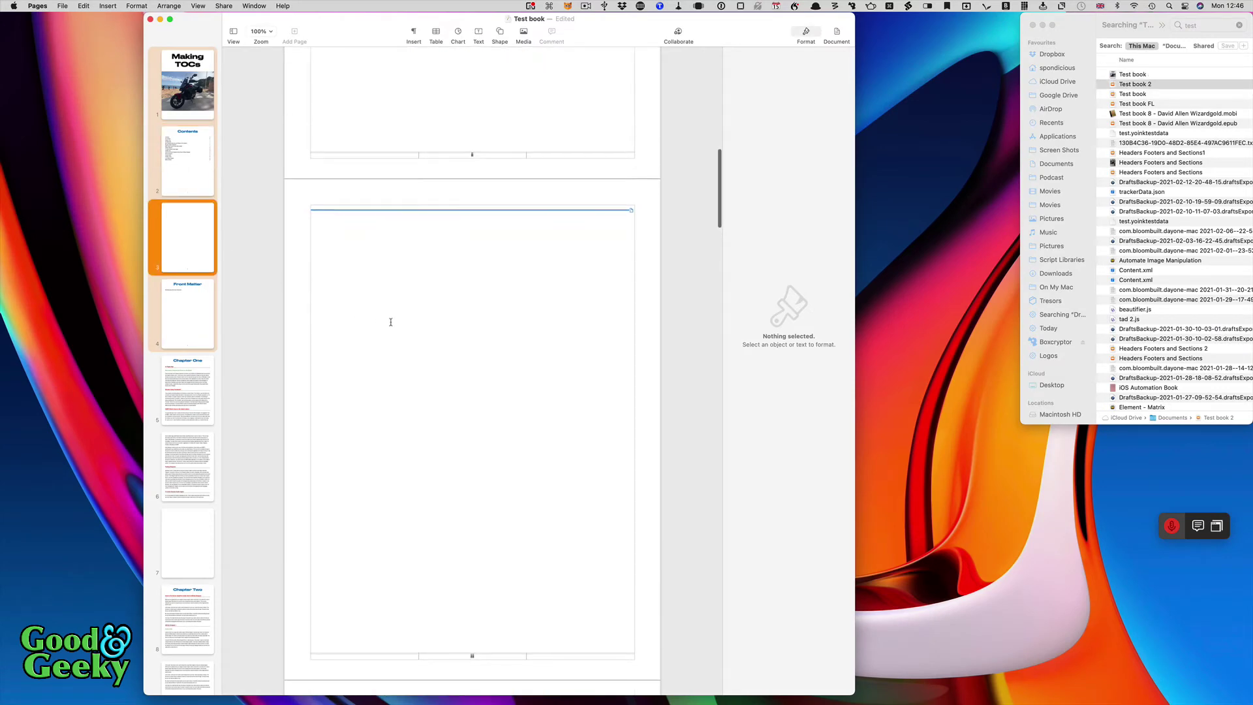
pyautogui.scroll(5, 390, 326)
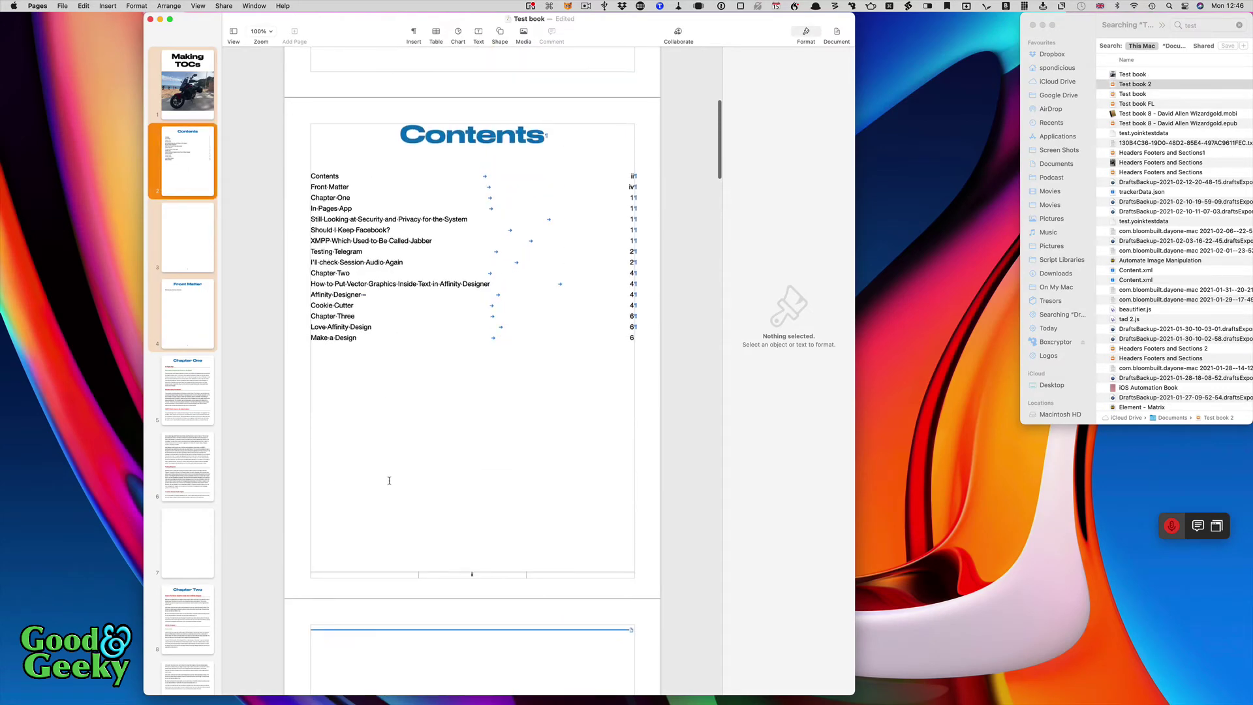
pyautogui.scroll(-3, 378, 457)
pyautogui.click(319, 513)
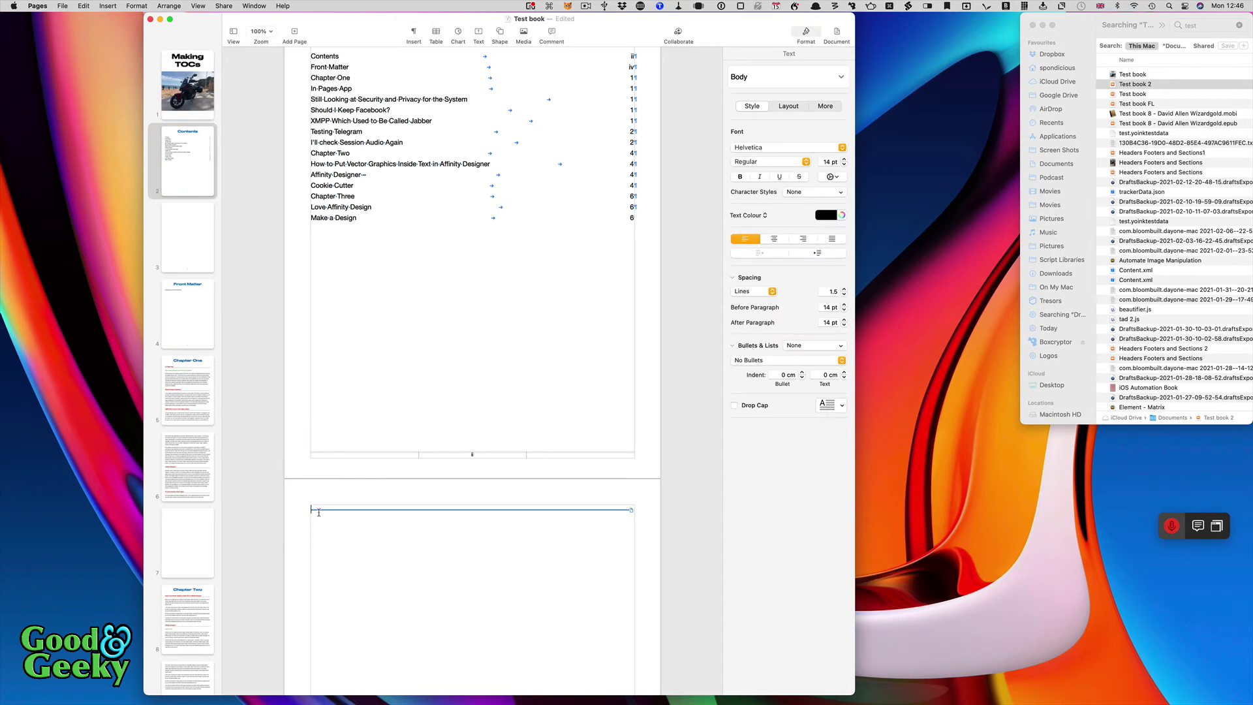
pyautogui.press('Delete')
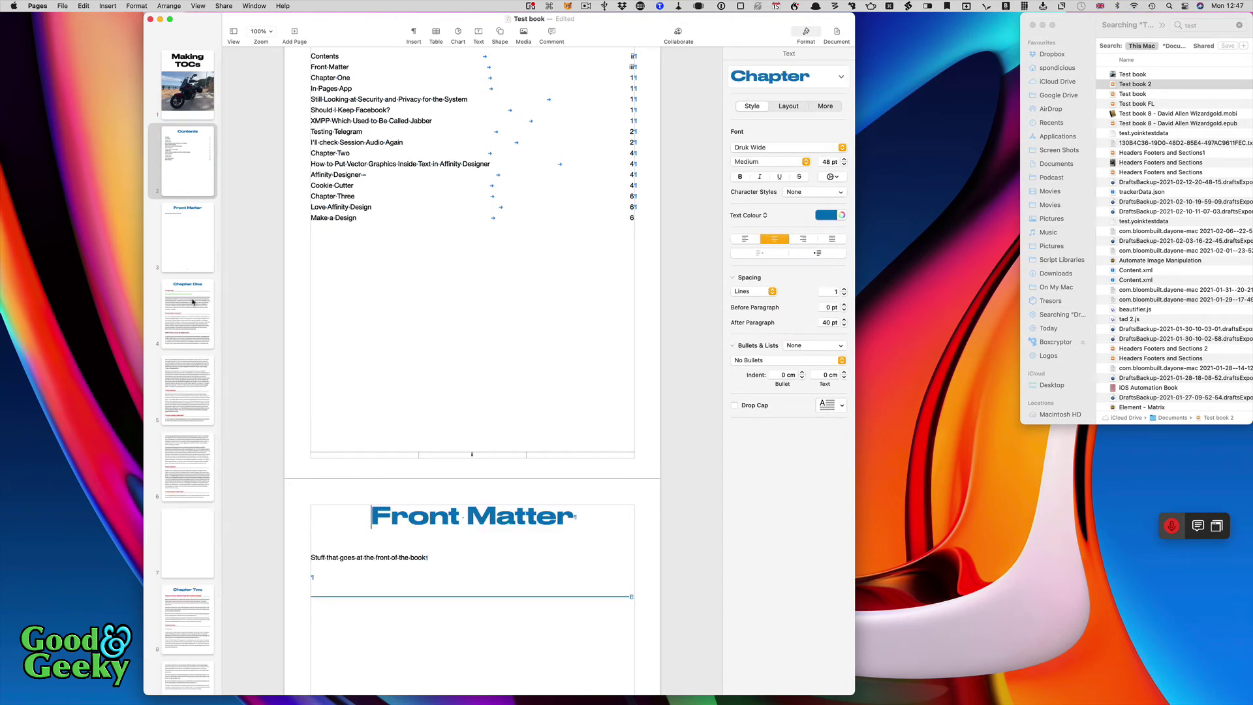
pyautogui.click(186, 486)
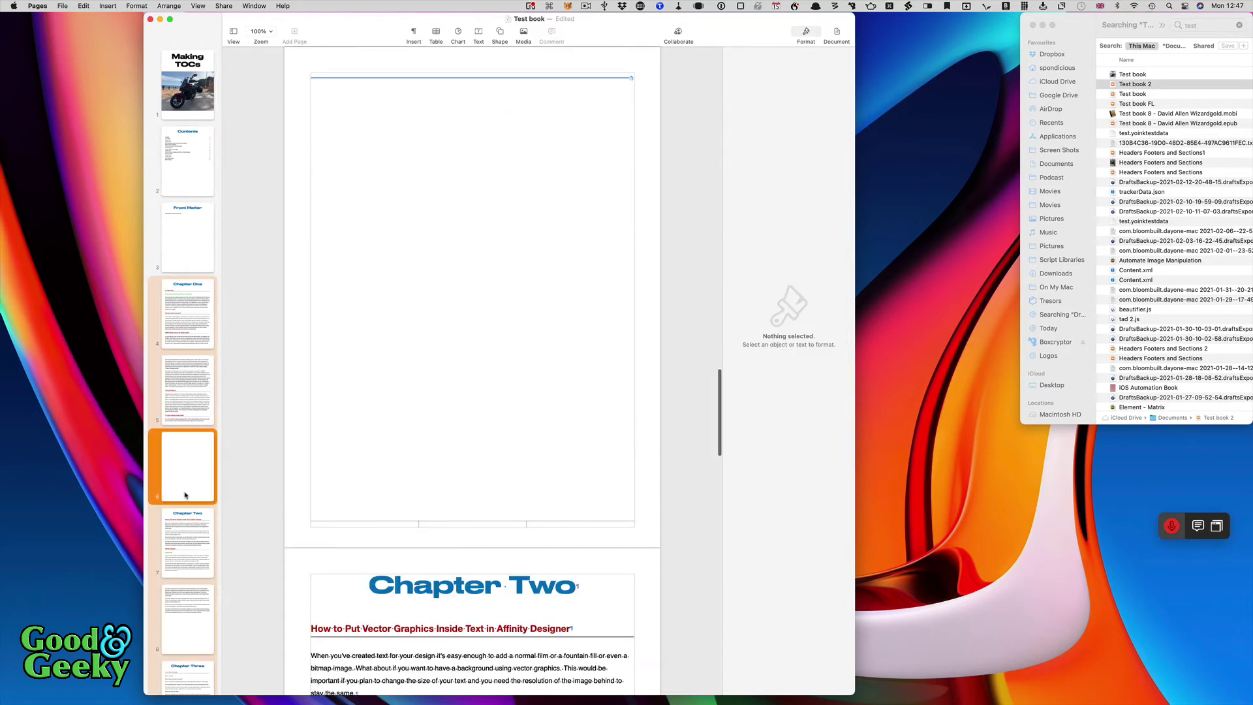
pyautogui.click(317, 94)
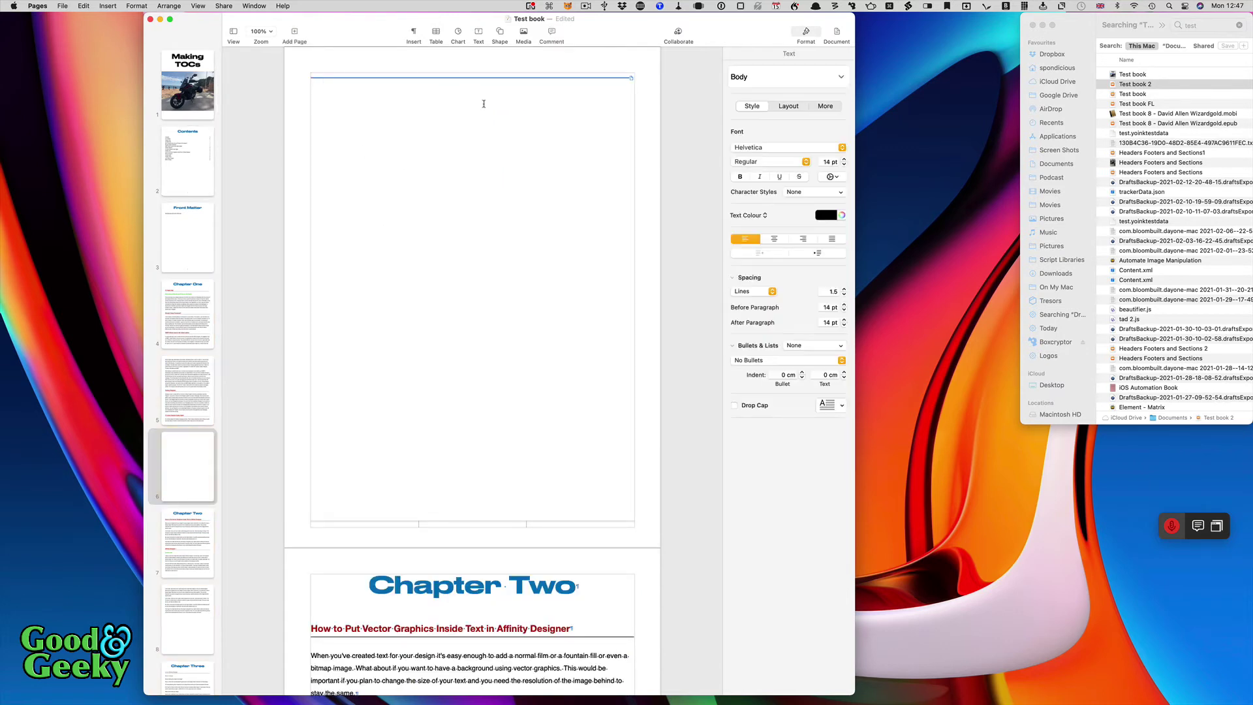
pyautogui.press('Delete')
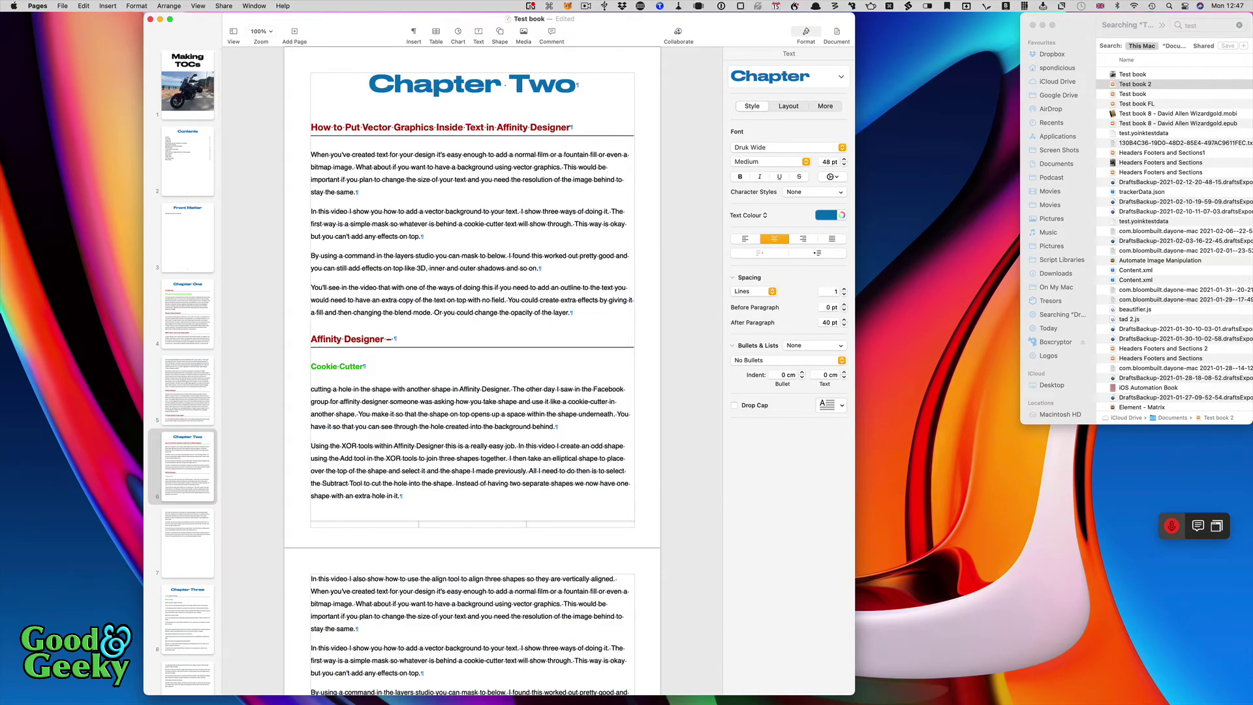
# Step: Go back to the Contents page and select the table of contents
pyautogui.scroll(15, 464, 273)
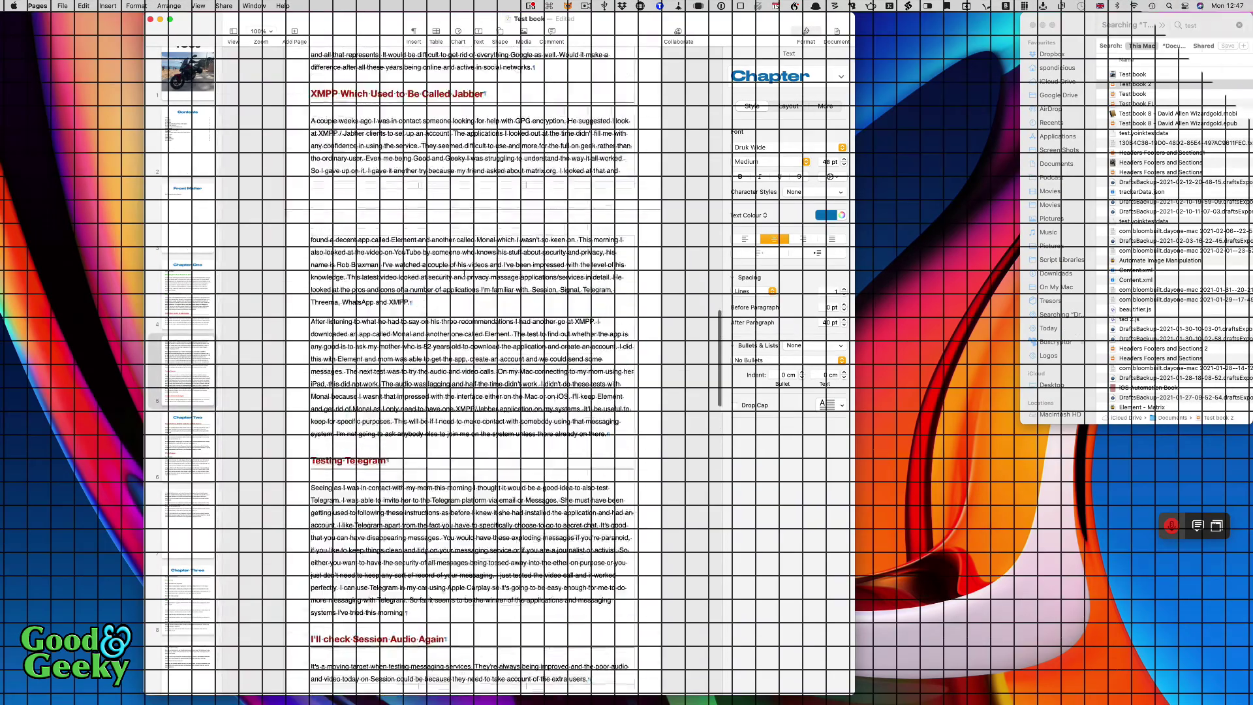
pyautogui.scroll(15, 464, 273)
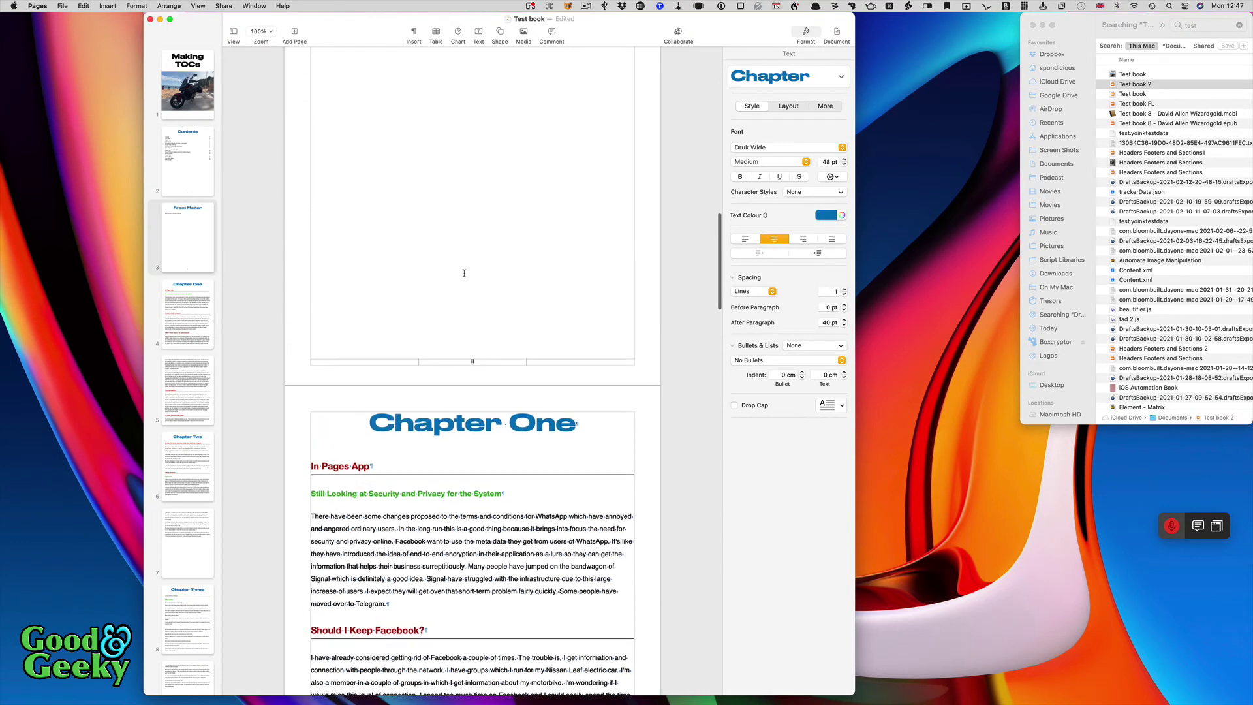
pyautogui.scroll(15, 465, 273)
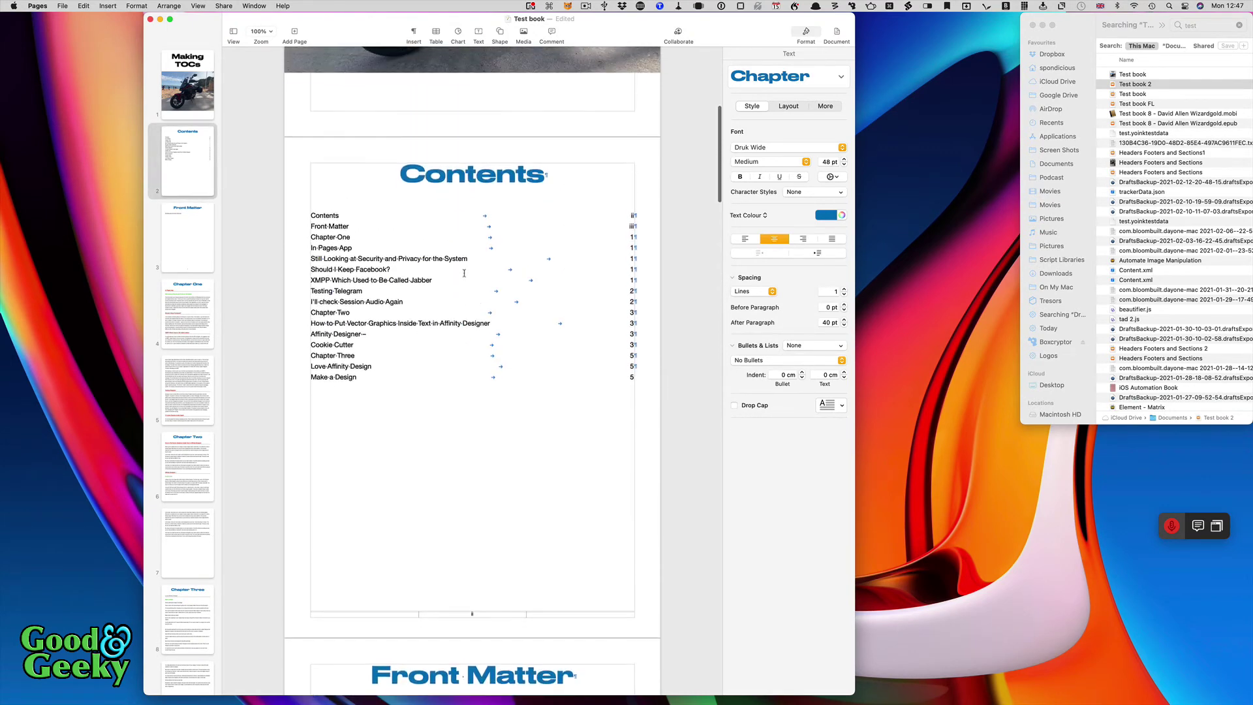
pyautogui.click(381, 253)
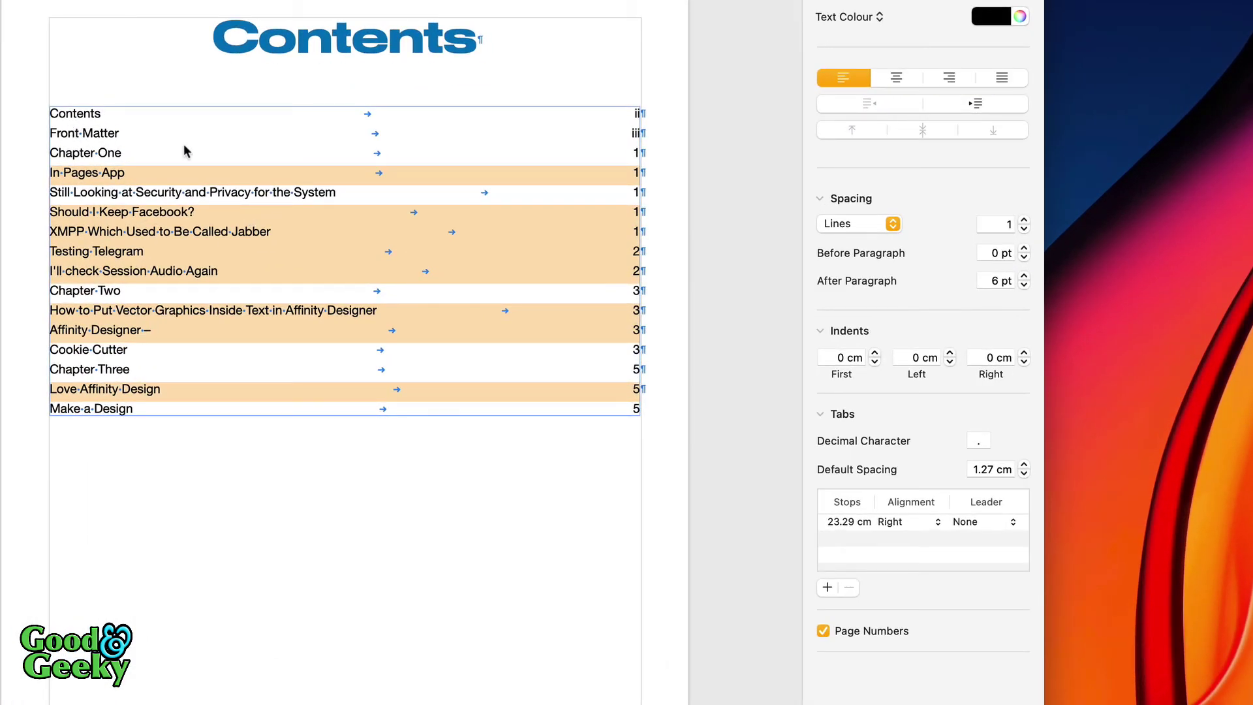
# Step: Make the chapter-level contents entries dark blue and bold
pyautogui.click(153, 115)
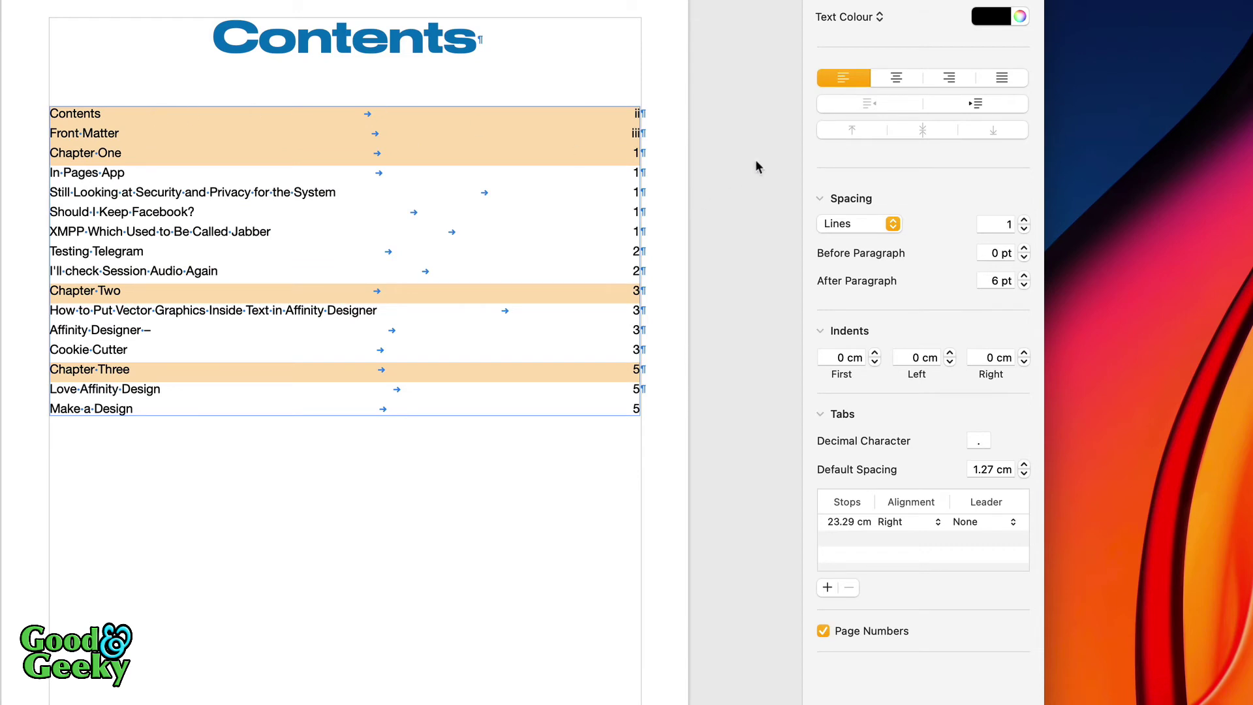
pyautogui.click(987, 23)
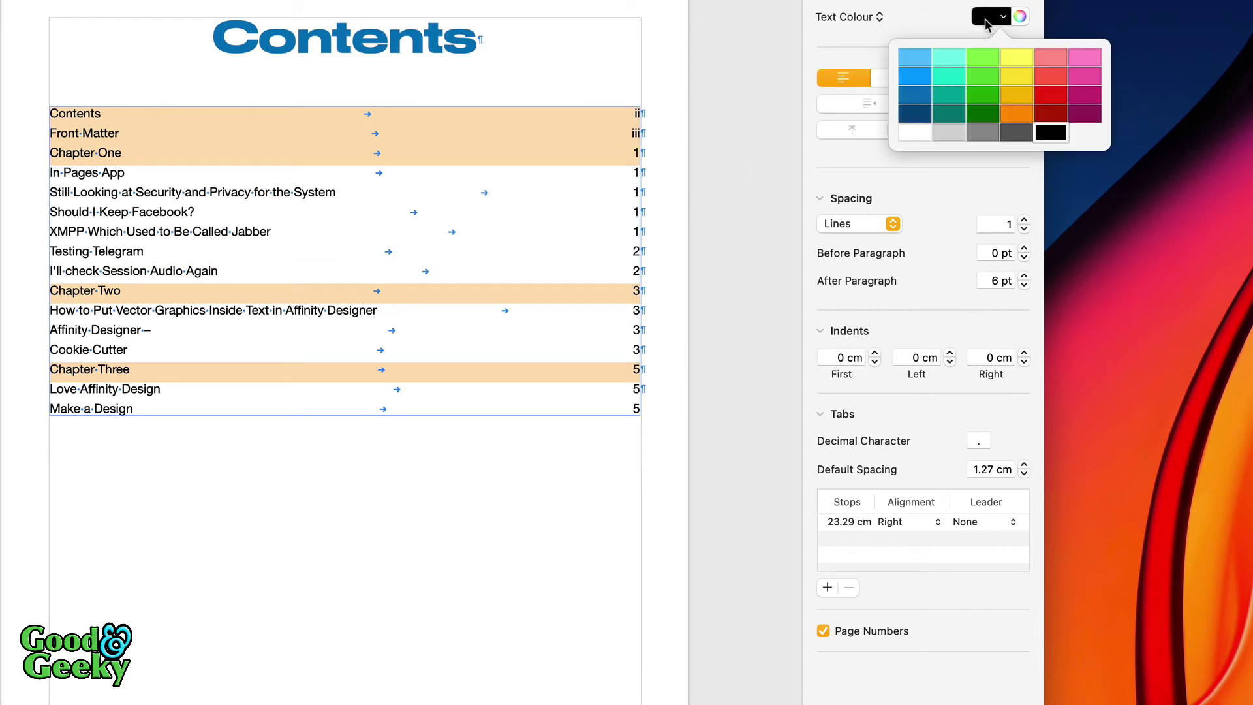
pyautogui.click(916, 98)
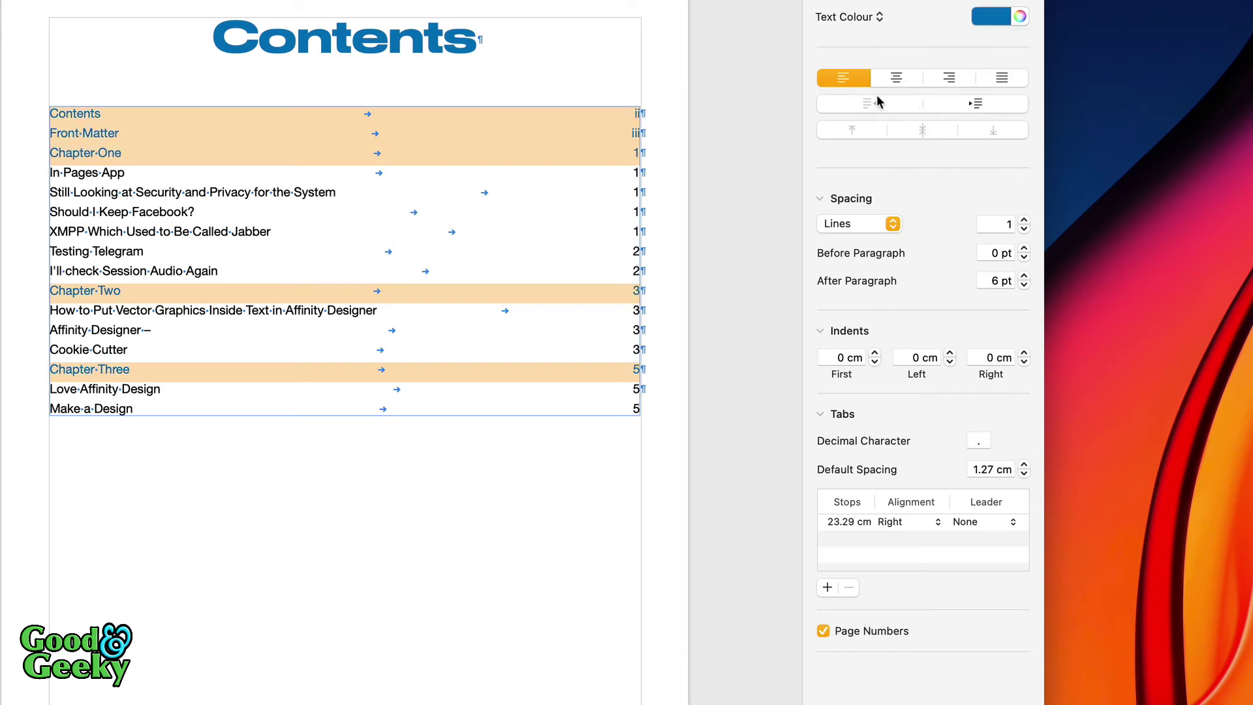
pyautogui.press('super+b')
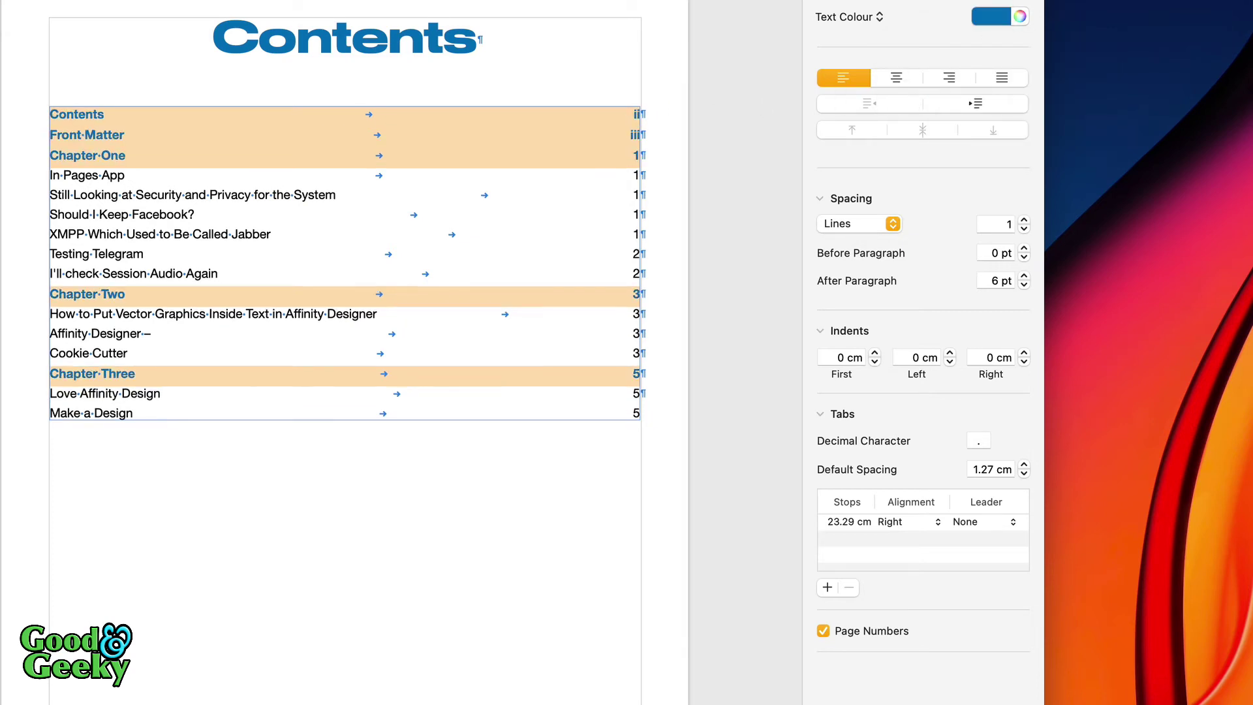
# Step: Colour the section-level contents entries dark red
pyautogui.click(142, 183)
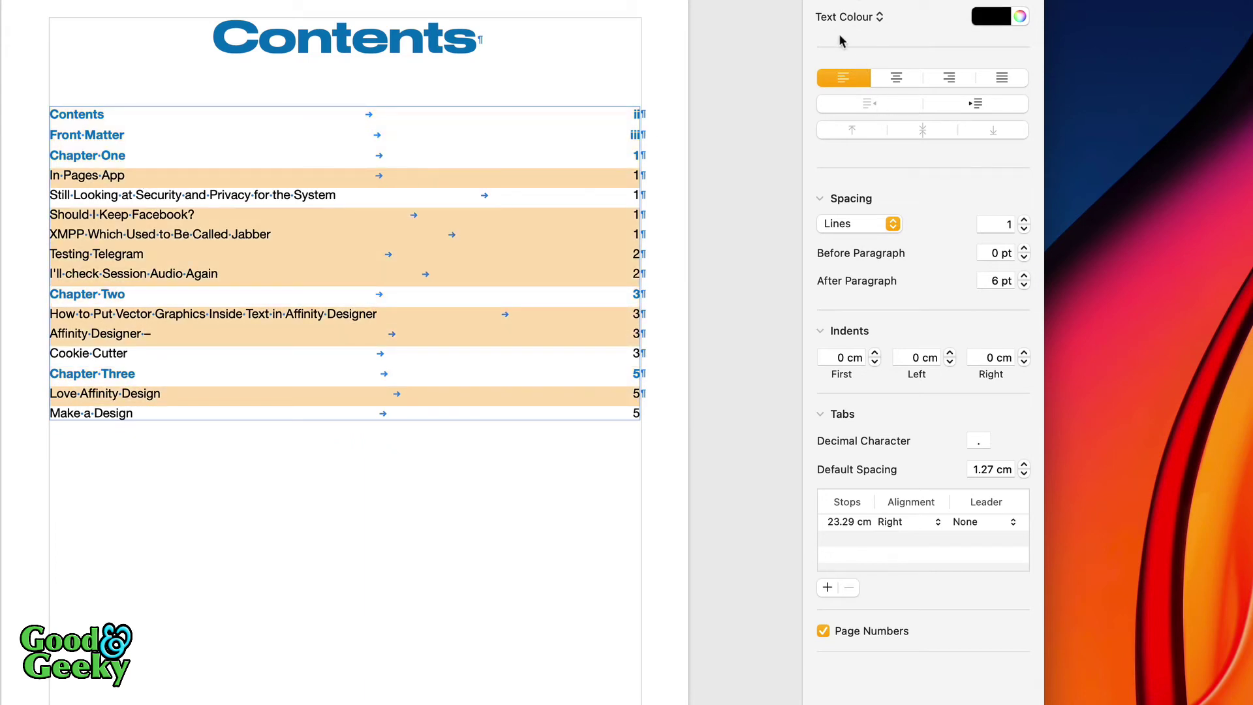
pyautogui.click(991, 19)
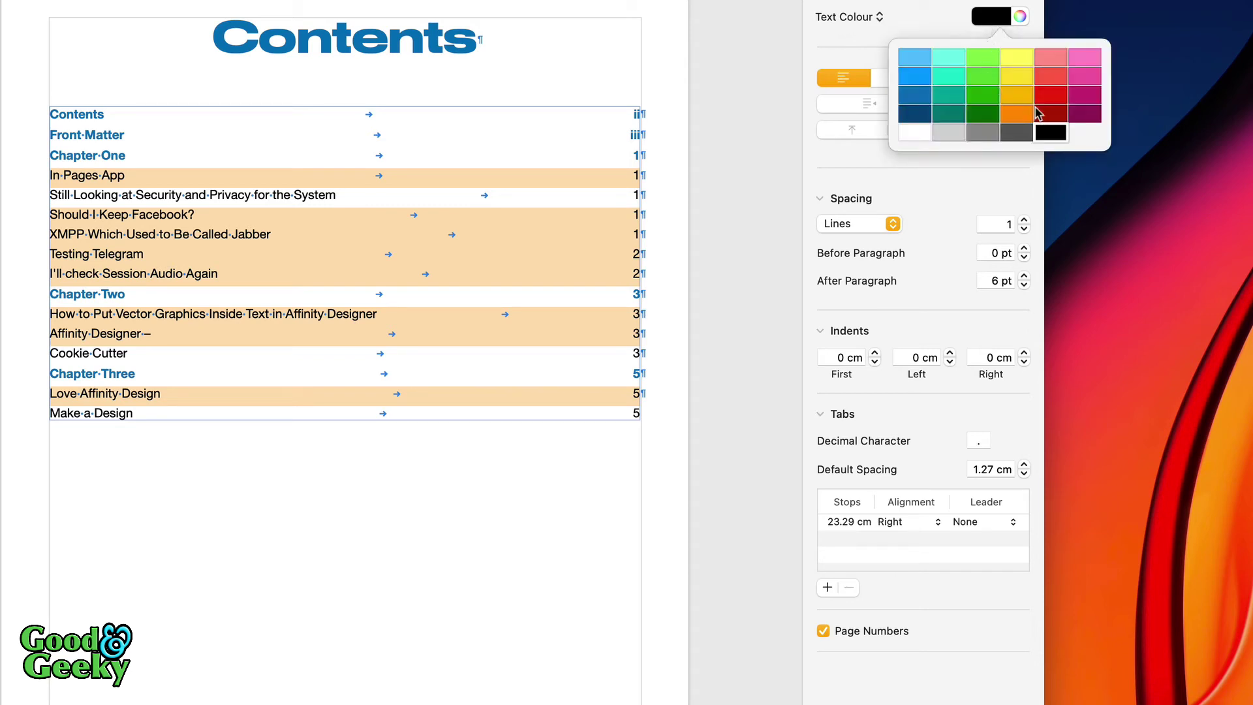
pyautogui.click(1051, 113)
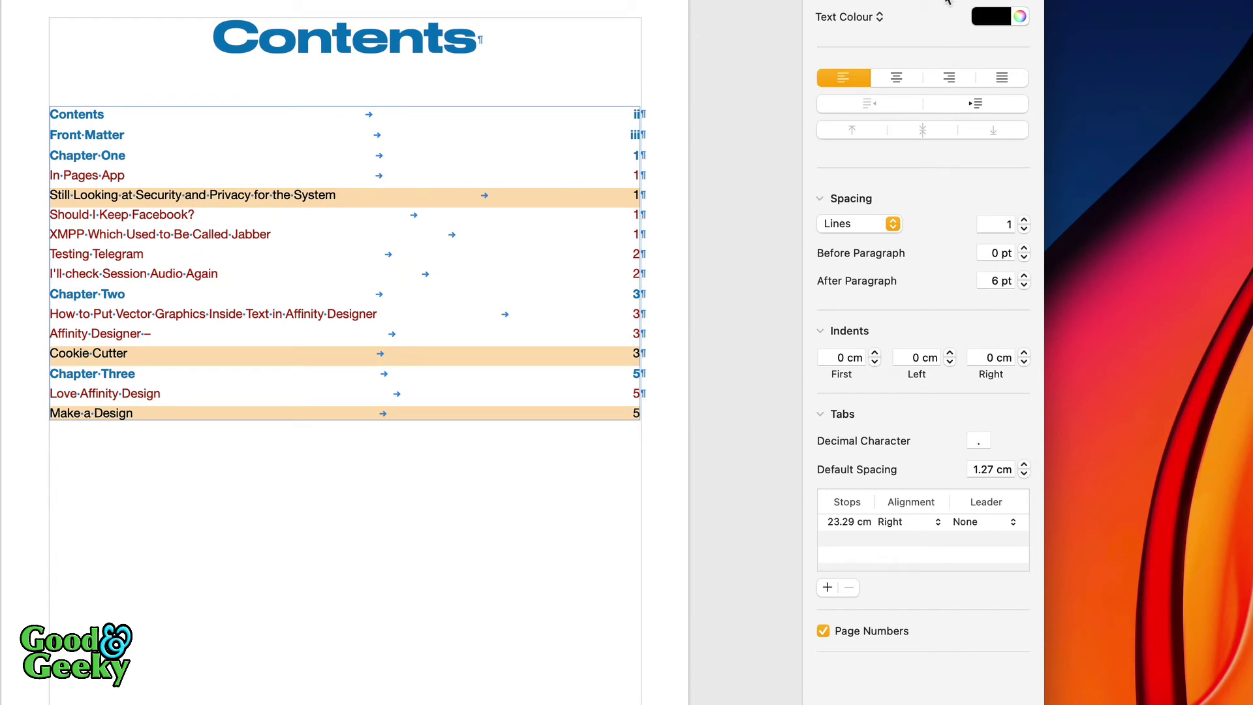
pyautogui.scroll(-20, 369, 581)
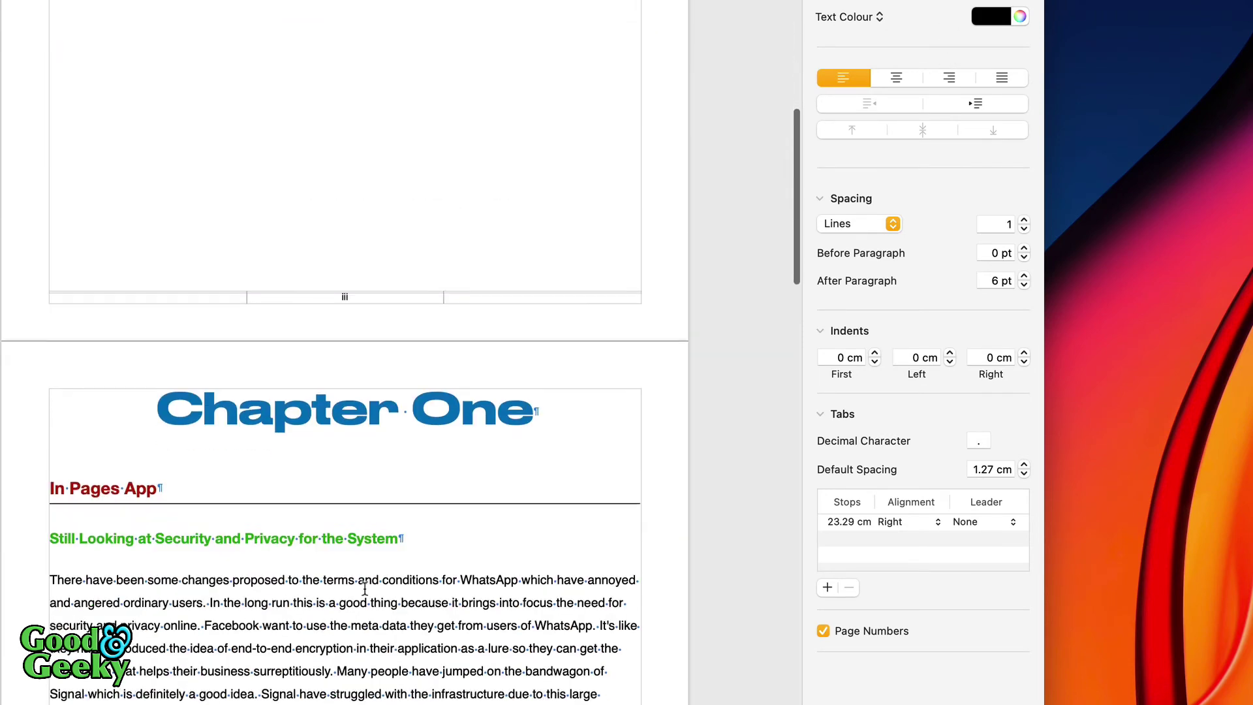
# Step: Inspect the styles of the In Pages App heading and the green subheading
pyautogui.scroll(-2, 365, 590)
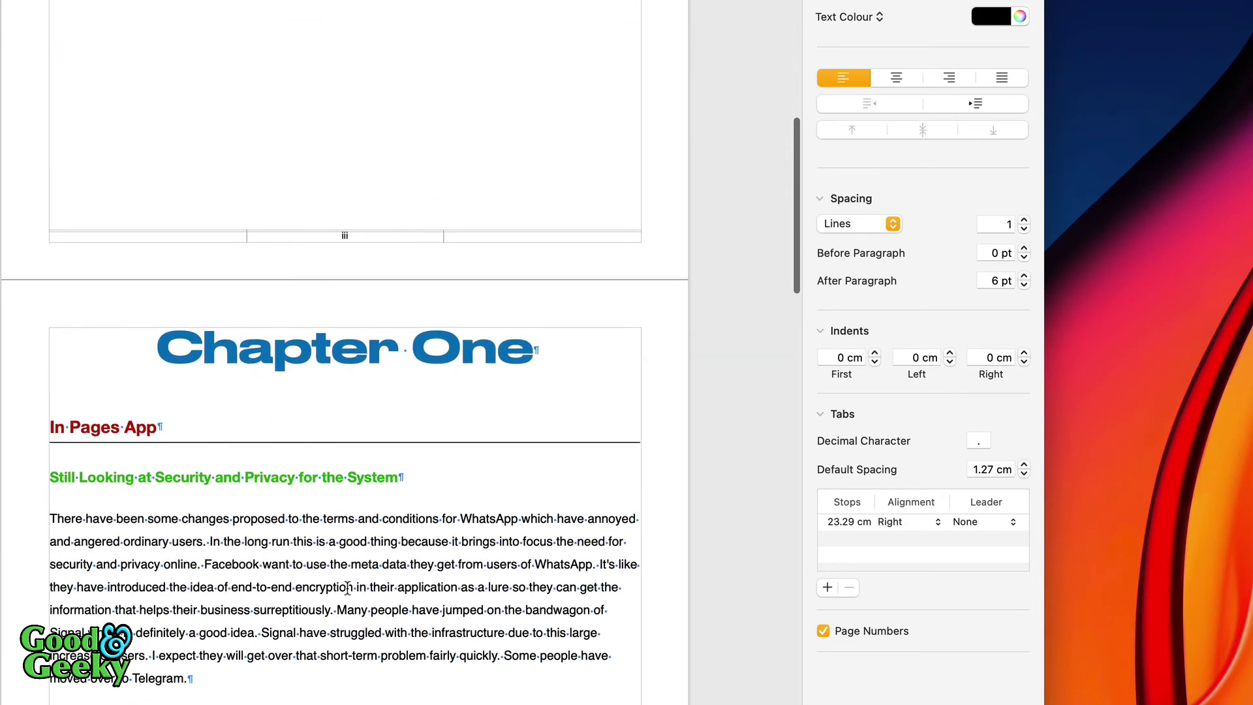
pyautogui.click(133, 429)
pyautogui.moveTo(160, 425); pyautogui.dragTo(26, 426)
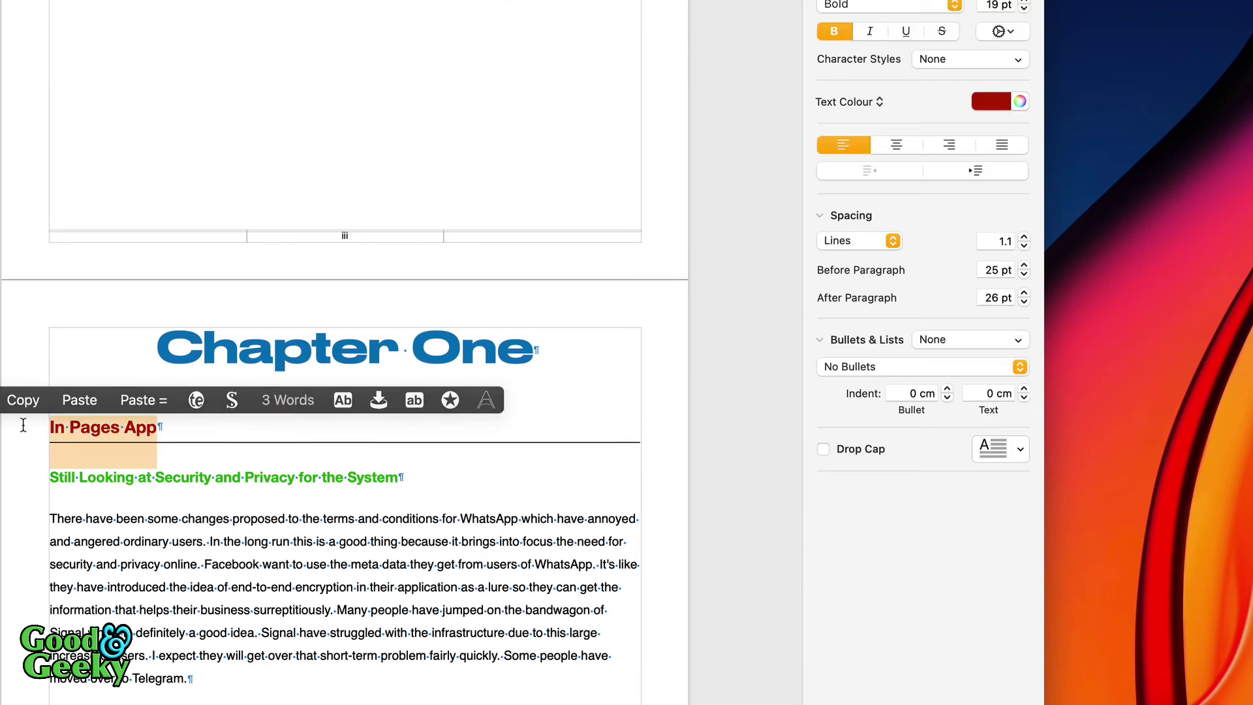
pyautogui.click(375, 482)
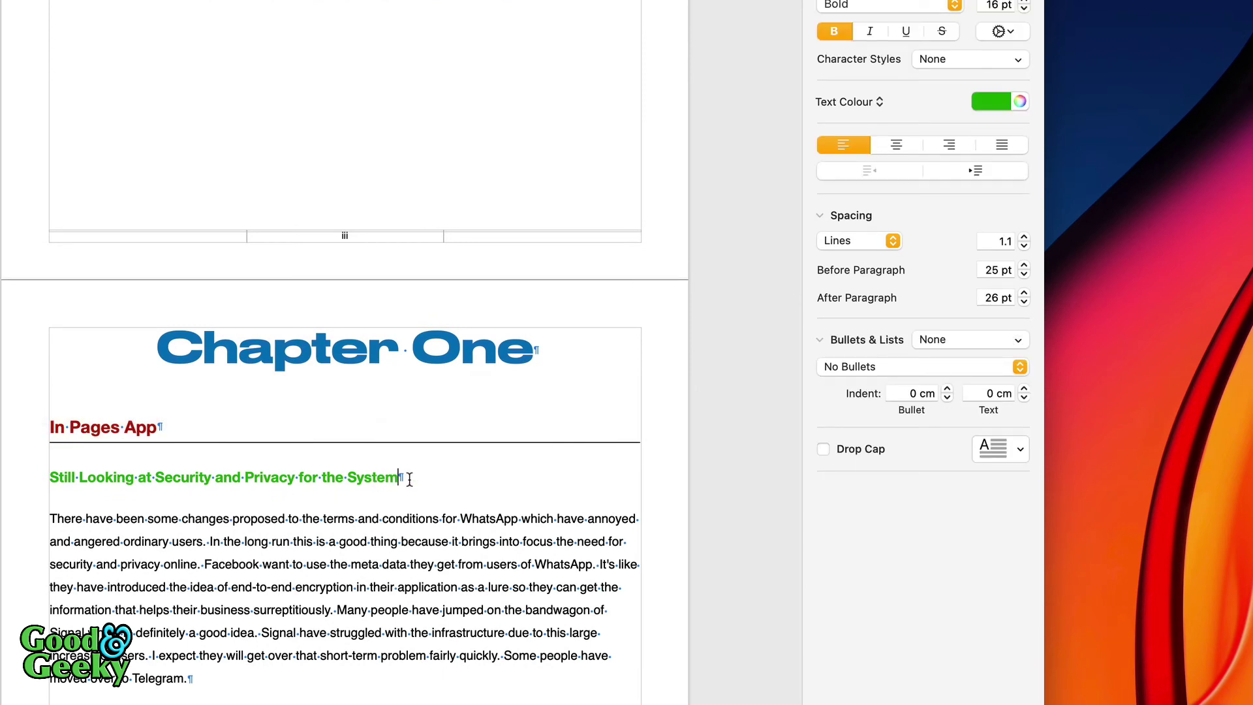
pyautogui.moveTo(405, 480); pyautogui.dragTo(112, 463)
pyautogui.click(153, 490)
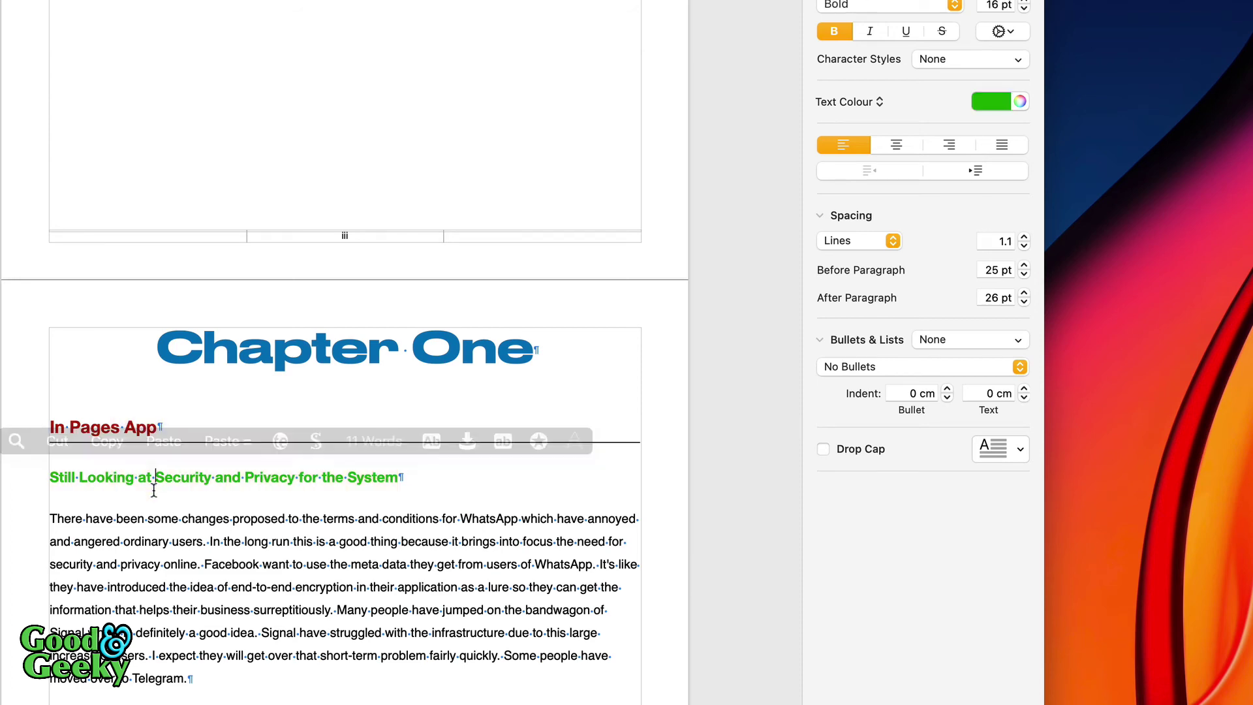
# Step: Colour the remaining black contents entries green
pyautogui.scroll(5, 154, 490)
pyautogui.scroll(15, 153, 490)
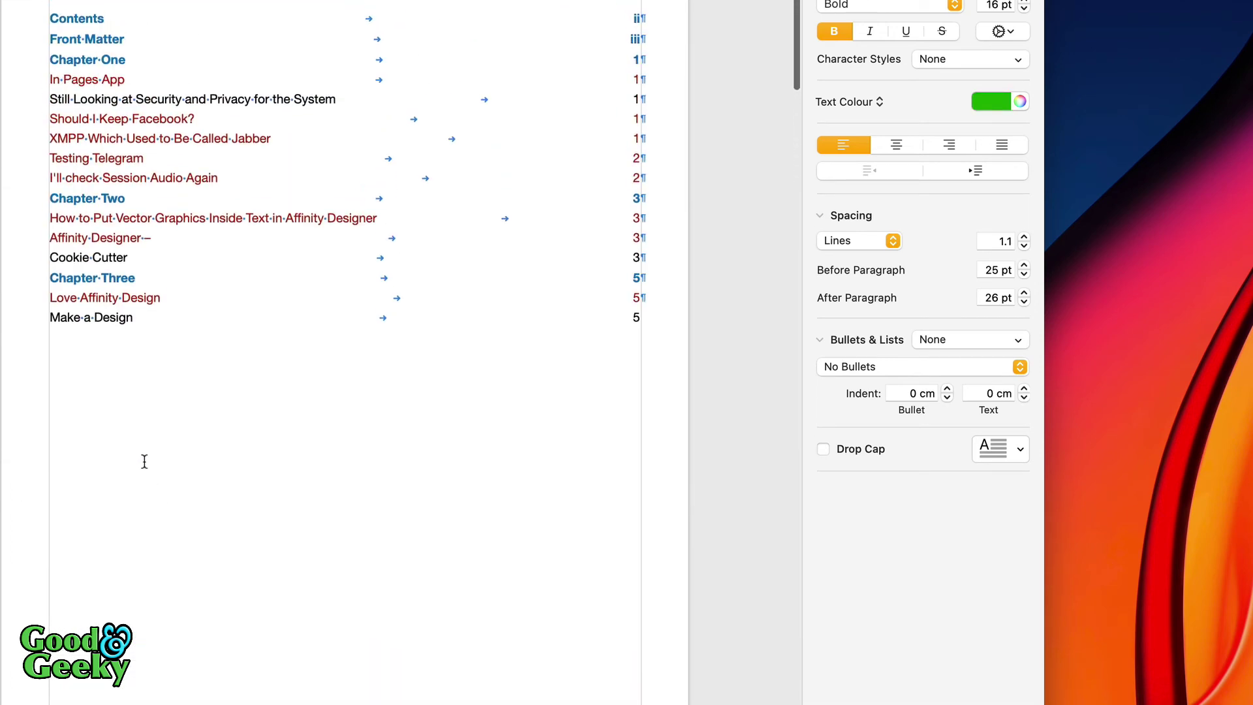
pyautogui.click(112, 319)
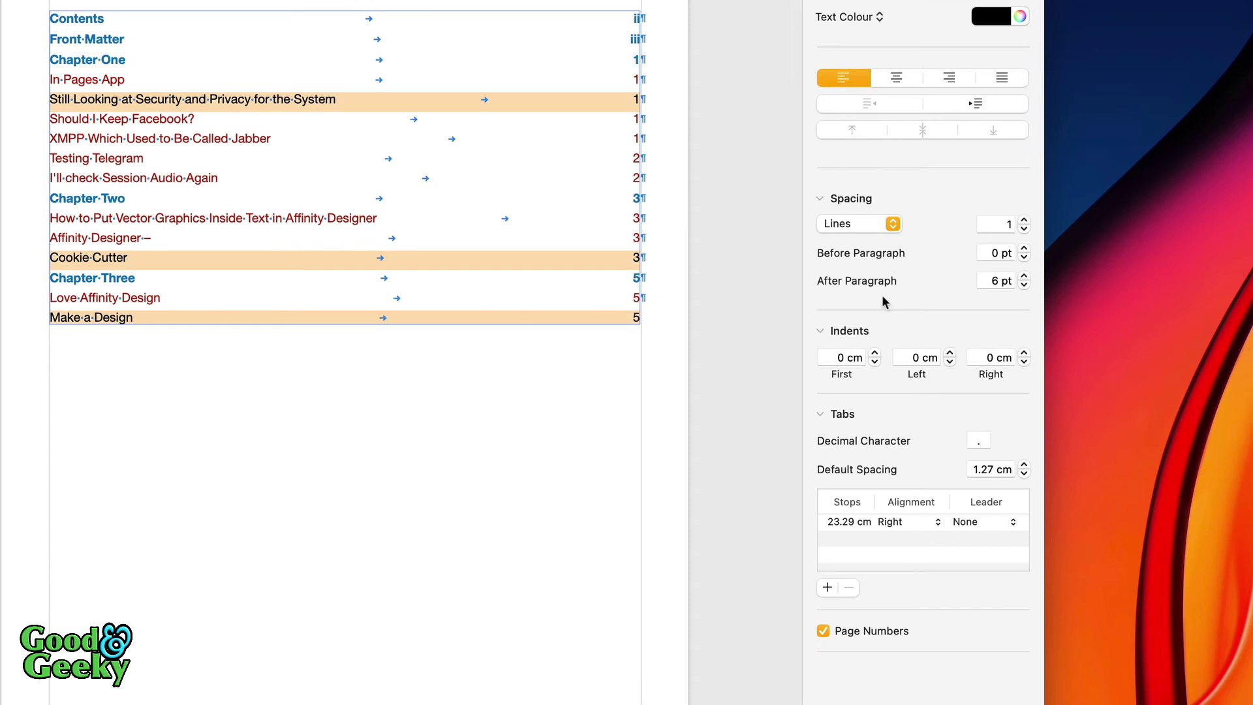
pyautogui.click(991, 20)
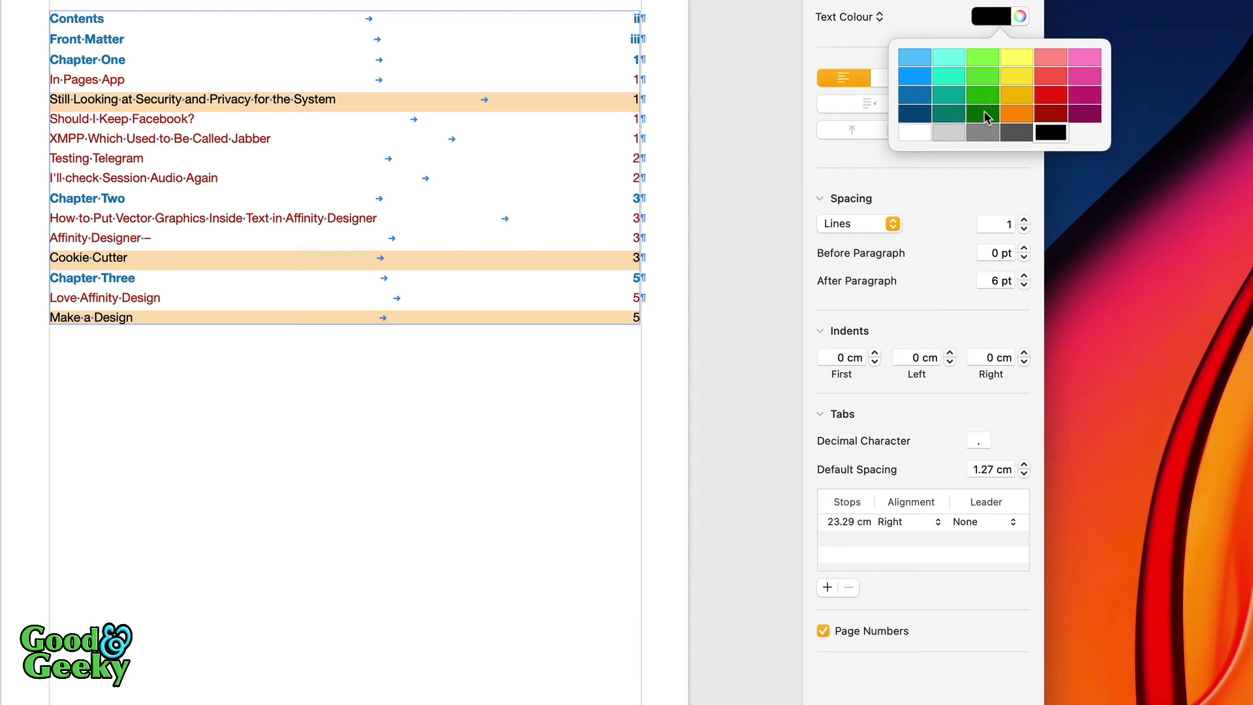
pyautogui.click(984, 113)
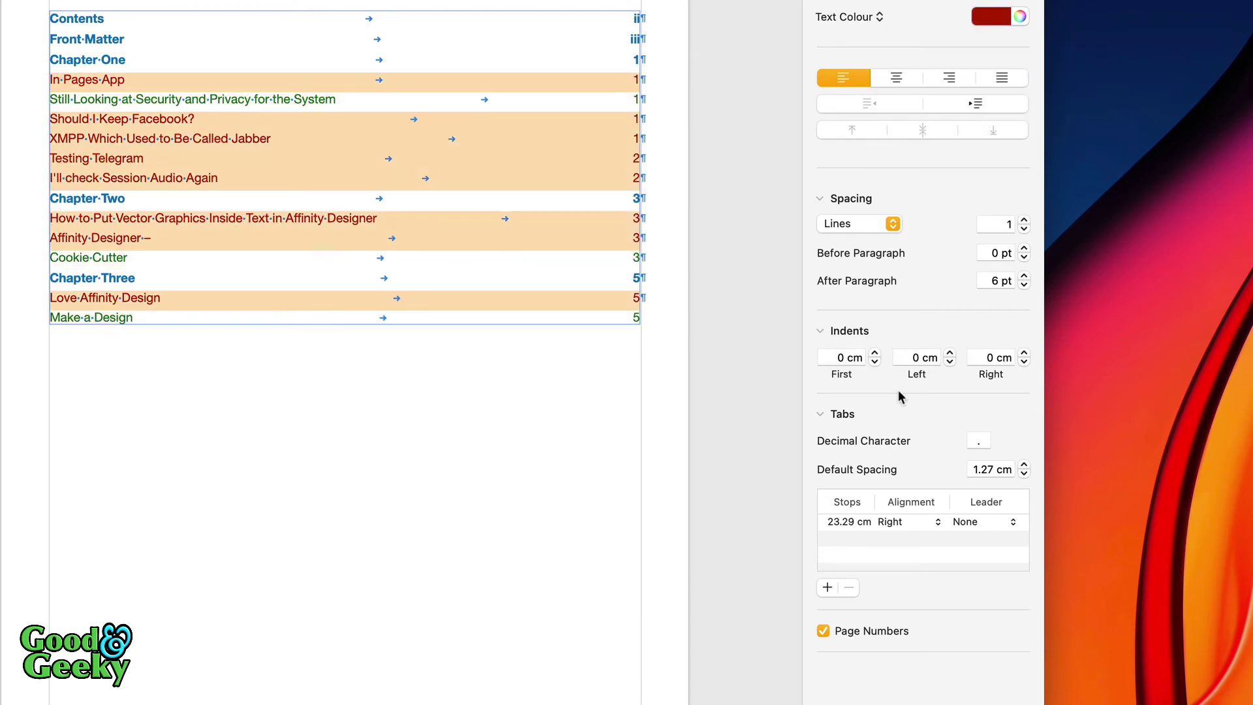
# Step: Indent the dark-red entries 1 cm and the green entries 1.5 cm
pyautogui.click(875, 354)
pyautogui.click(875, 353)
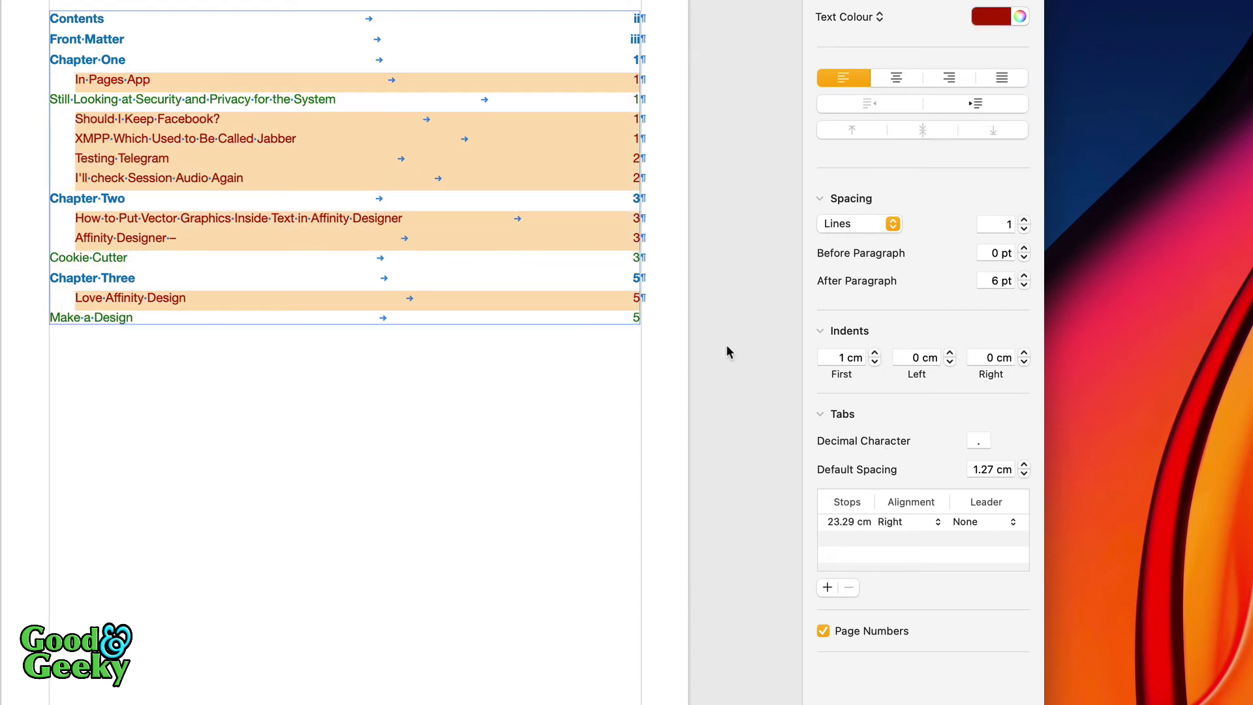
pyautogui.click(218, 99)
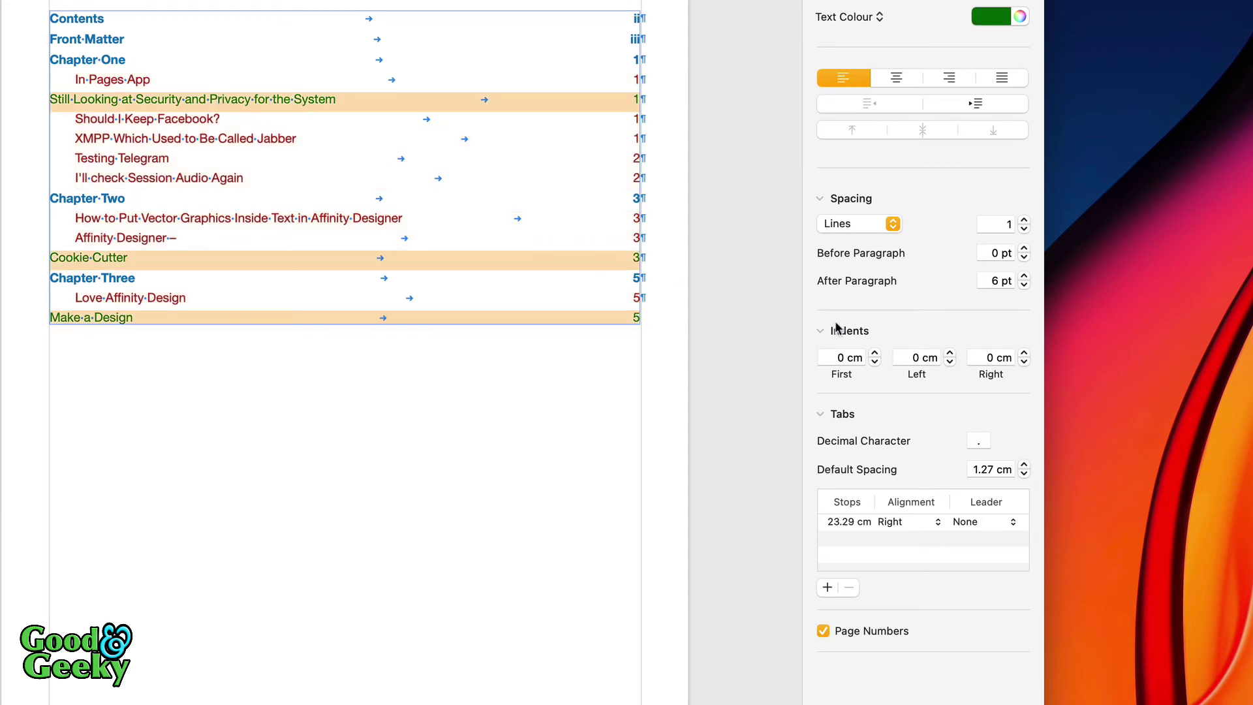
pyautogui.click(875, 354)
pyautogui.click(875, 354)
pyautogui.click(875, 354)
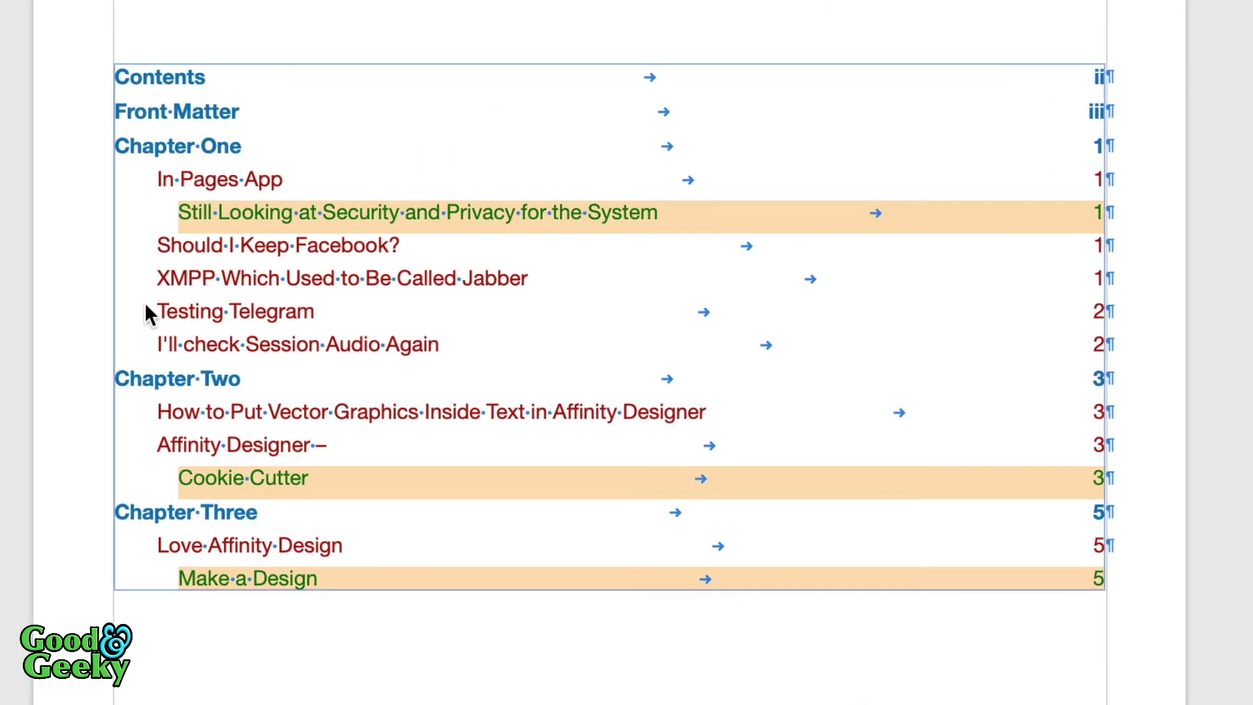
pyautogui.click(240, 626)
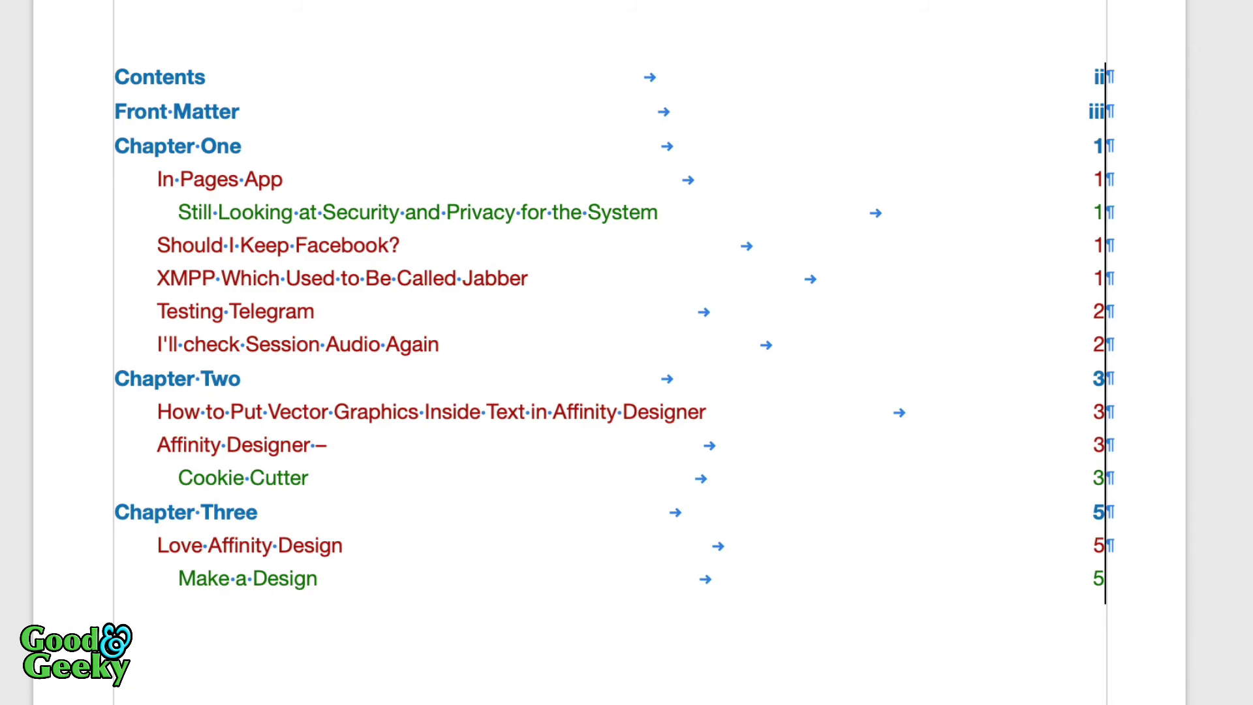
# Step: Export the document as EPUB with its title changed to 'Test book 3'
pyautogui.click(122, 11)
pyautogui.moveTo(22, 166)
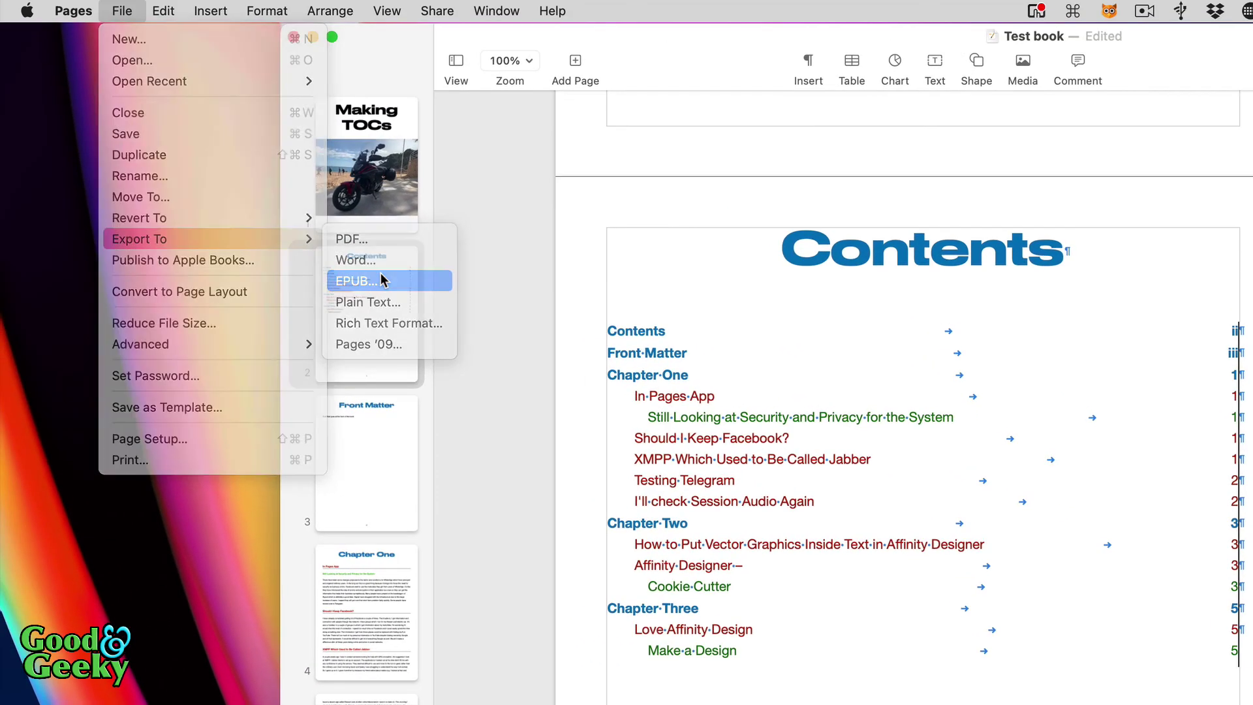
pyautogui.click(382, 279)
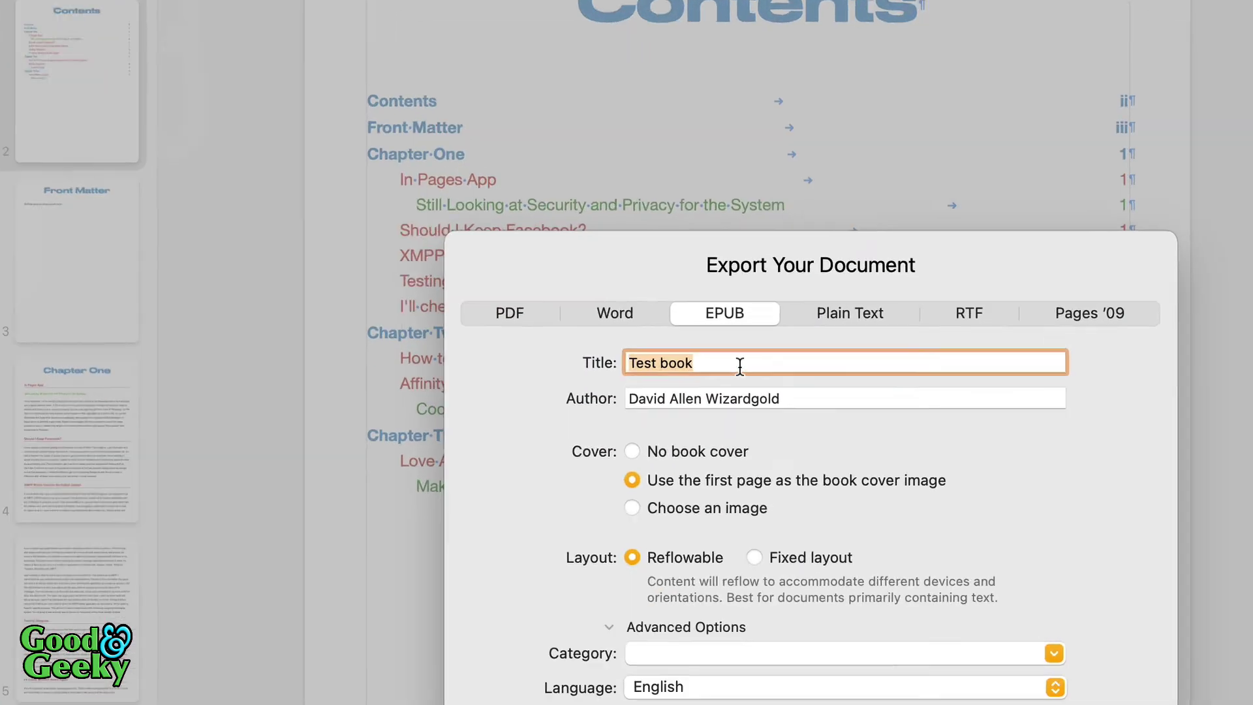
pyautogui.click(915, 549)
pyautogui.write('3')
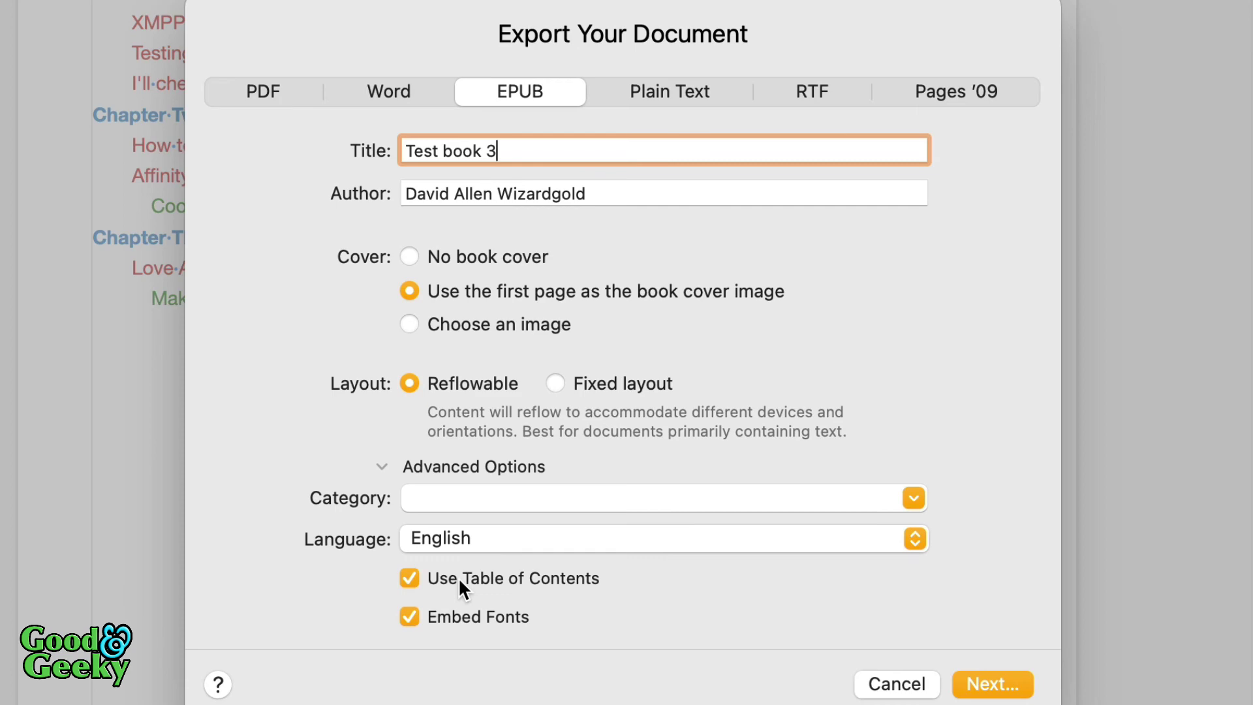
pyautogui.click(1005, 691)
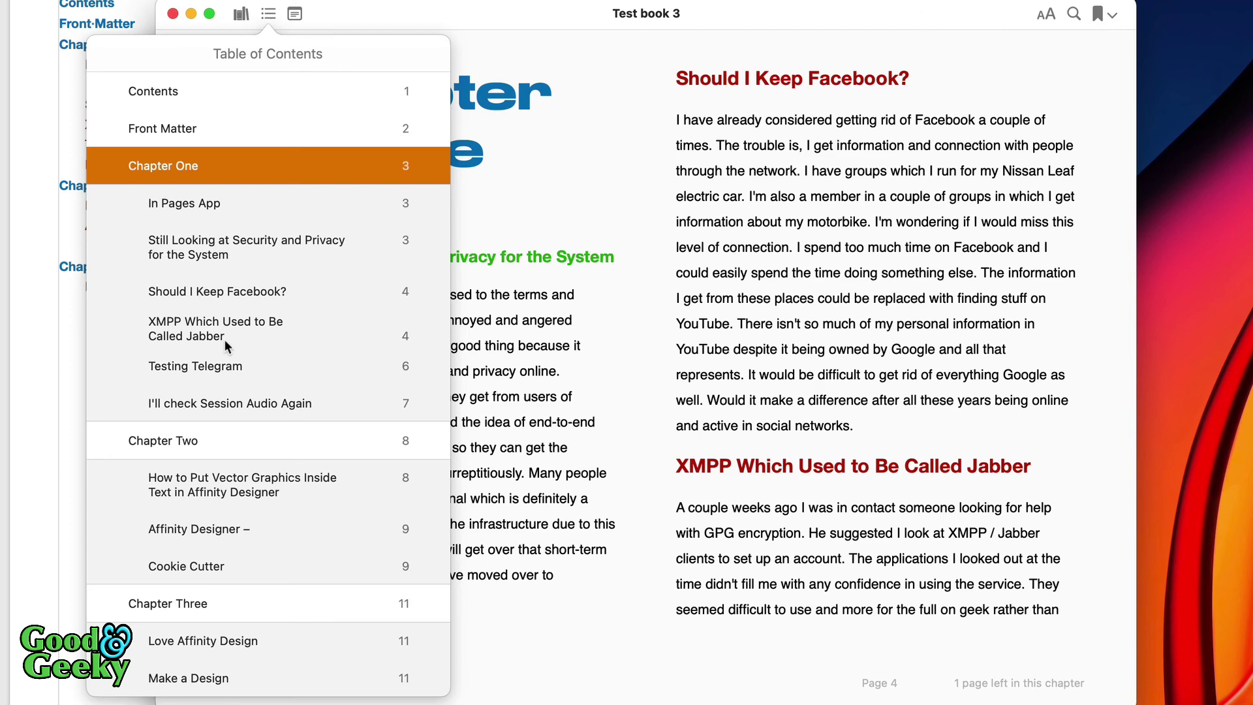
pyautogui.click(222, 257)
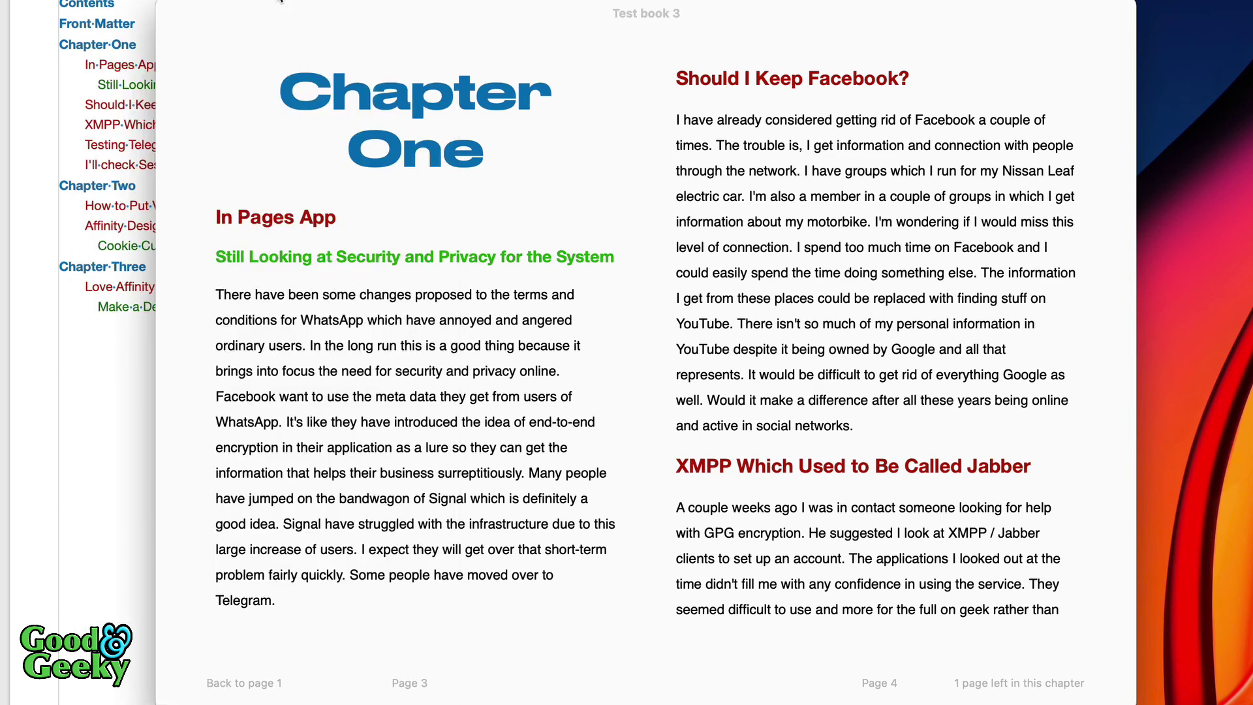
pyautogui.click(269, 14)
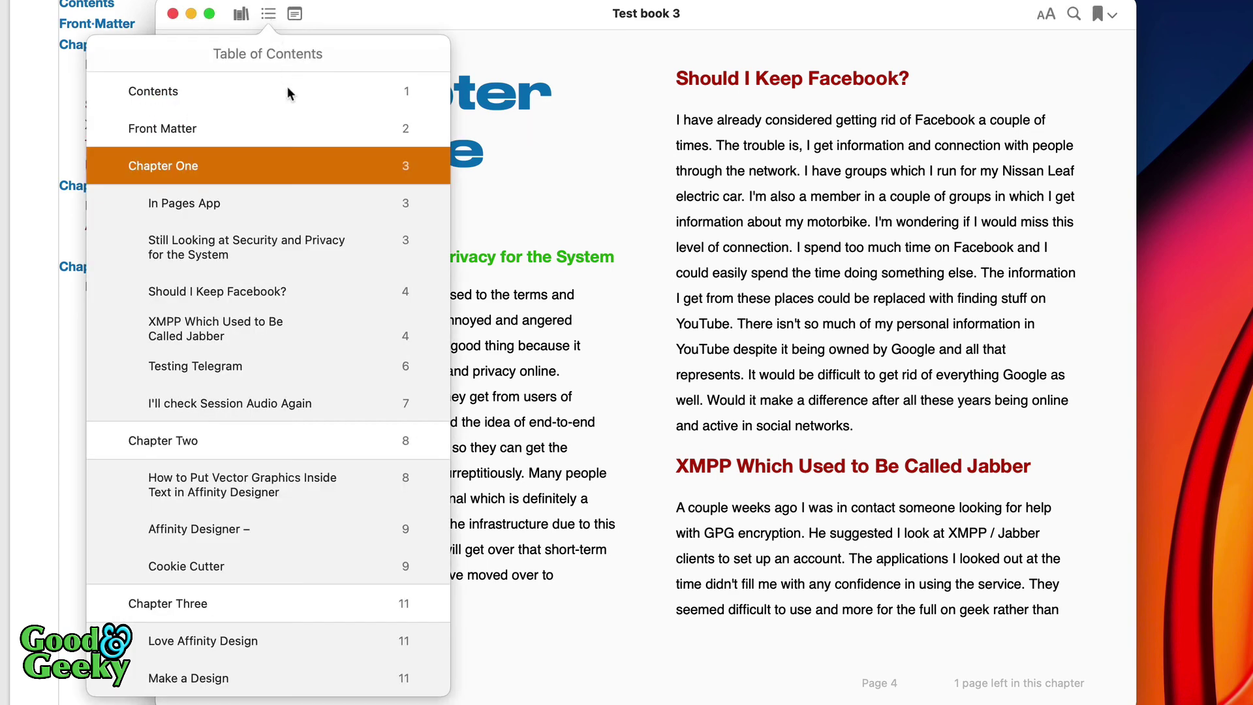
pyautogui.click(207, 106)
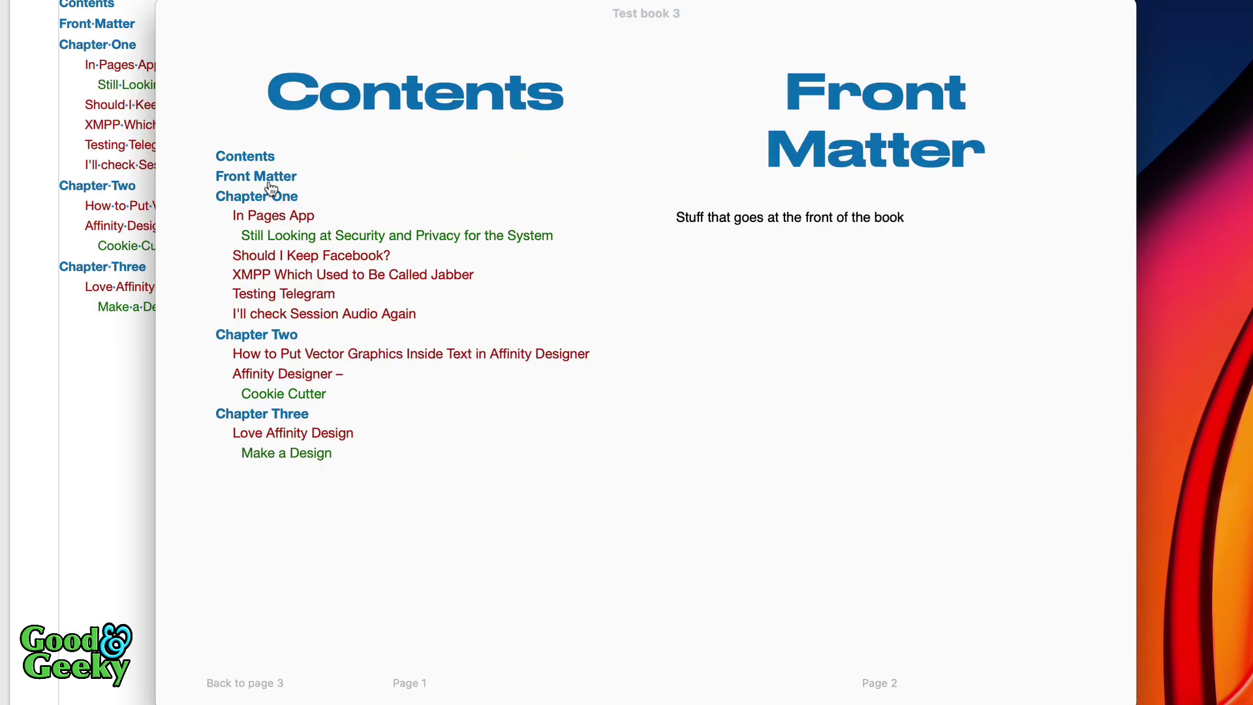
pyautogui.click(402, 351)
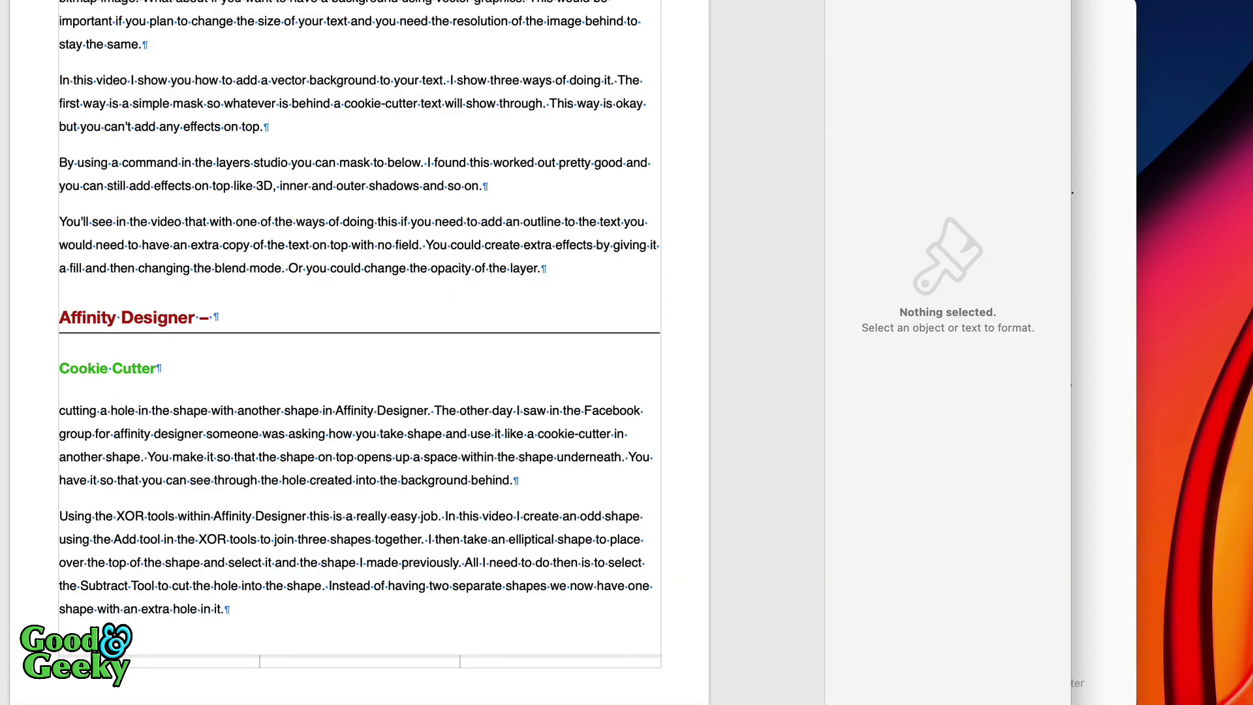